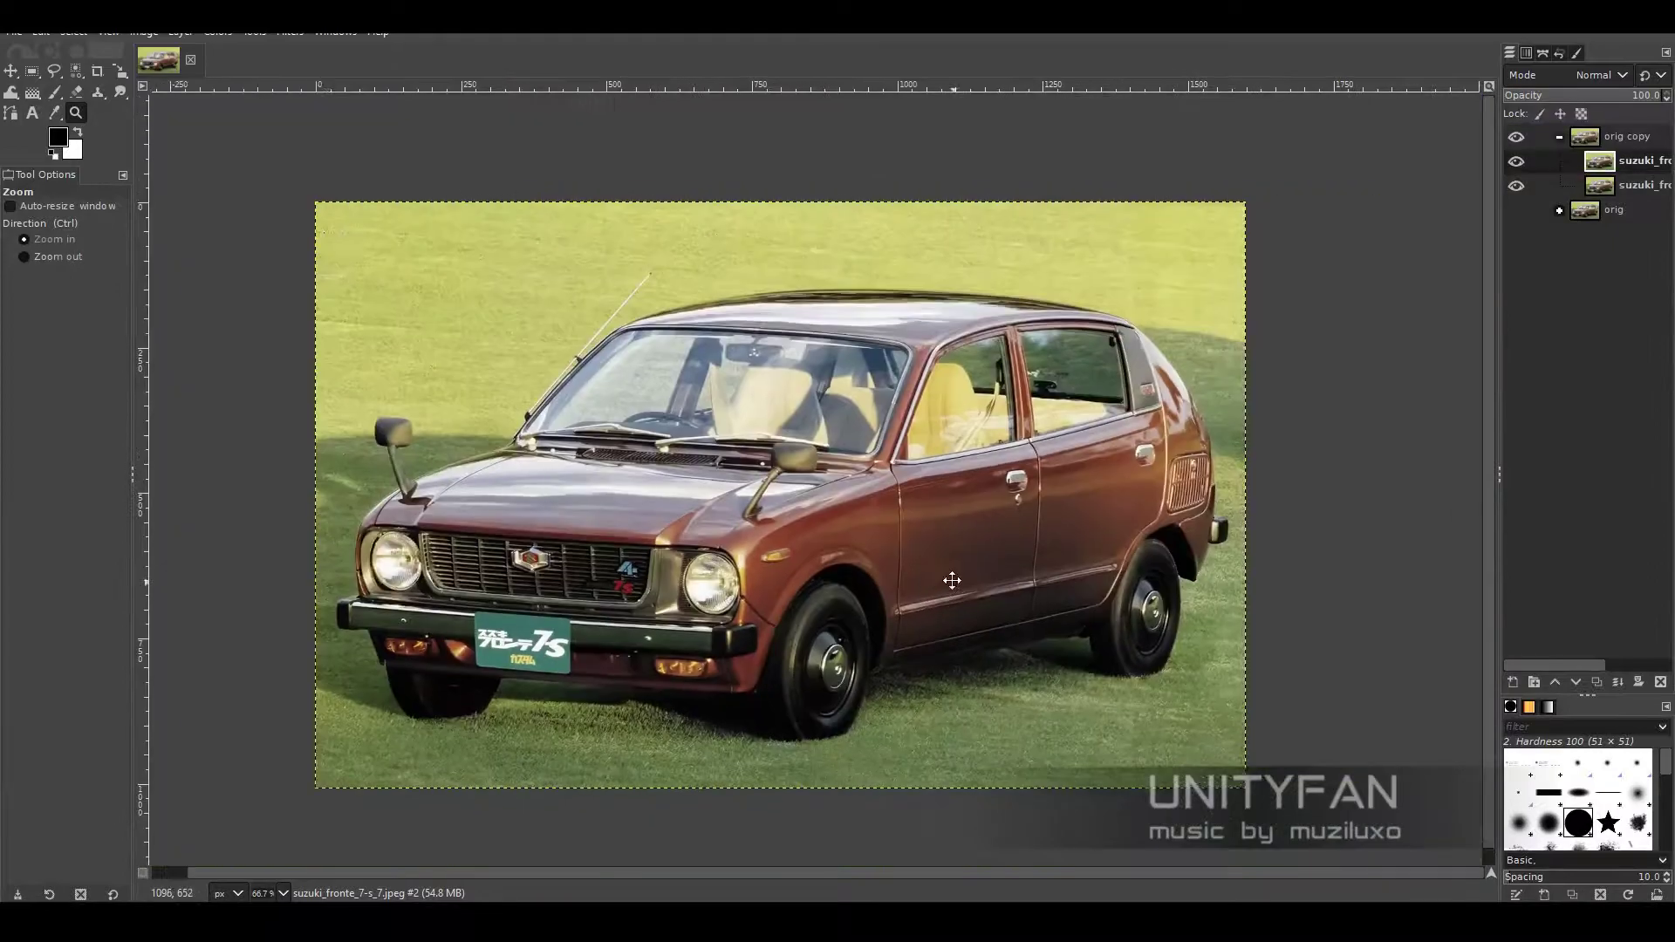
- Scroll the view up toward the car's round headlight
{"action": "scroll", "coordinate": [709, 580], "scroll_direction": "up", "scroll_amount": 2}
{"action": "scroll", "coordinate": [742, 541], "scroll_direction": "up", "scroll_amount": 2}
{"action": "scroll", "coordinate": [775, 491], "scroll_direction": "up", "scroll_amount": 2}
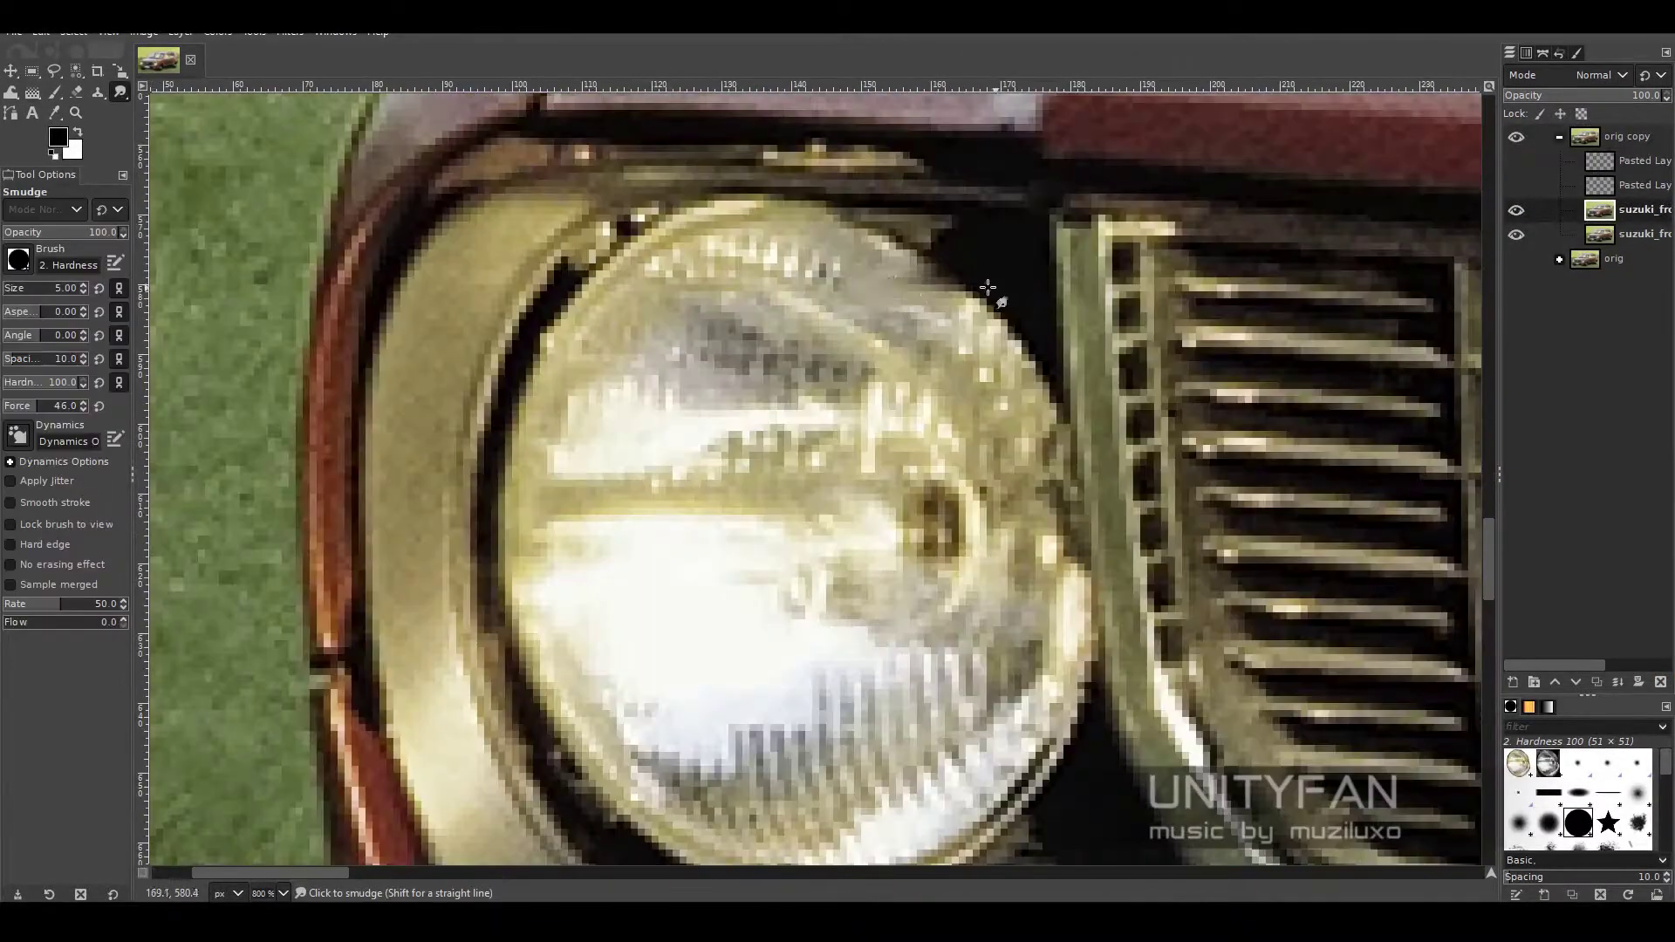
- Smudge dark tones across the left headlight lens, erasing its bright highlight
{"action": "mouse_move", "coordinate": [988, 287]}
{"action": "left_mouse_down"}
{"action": "mouse_move", "coordinate": [954, 262]}
{"action": "mouse_move", "coordinate": [1003, 418]}
{"action": "left_mouse_up"}
{"action": "left_click_drag", "start_coordinate": [1026, 518], "coordinate": [908, 507]}
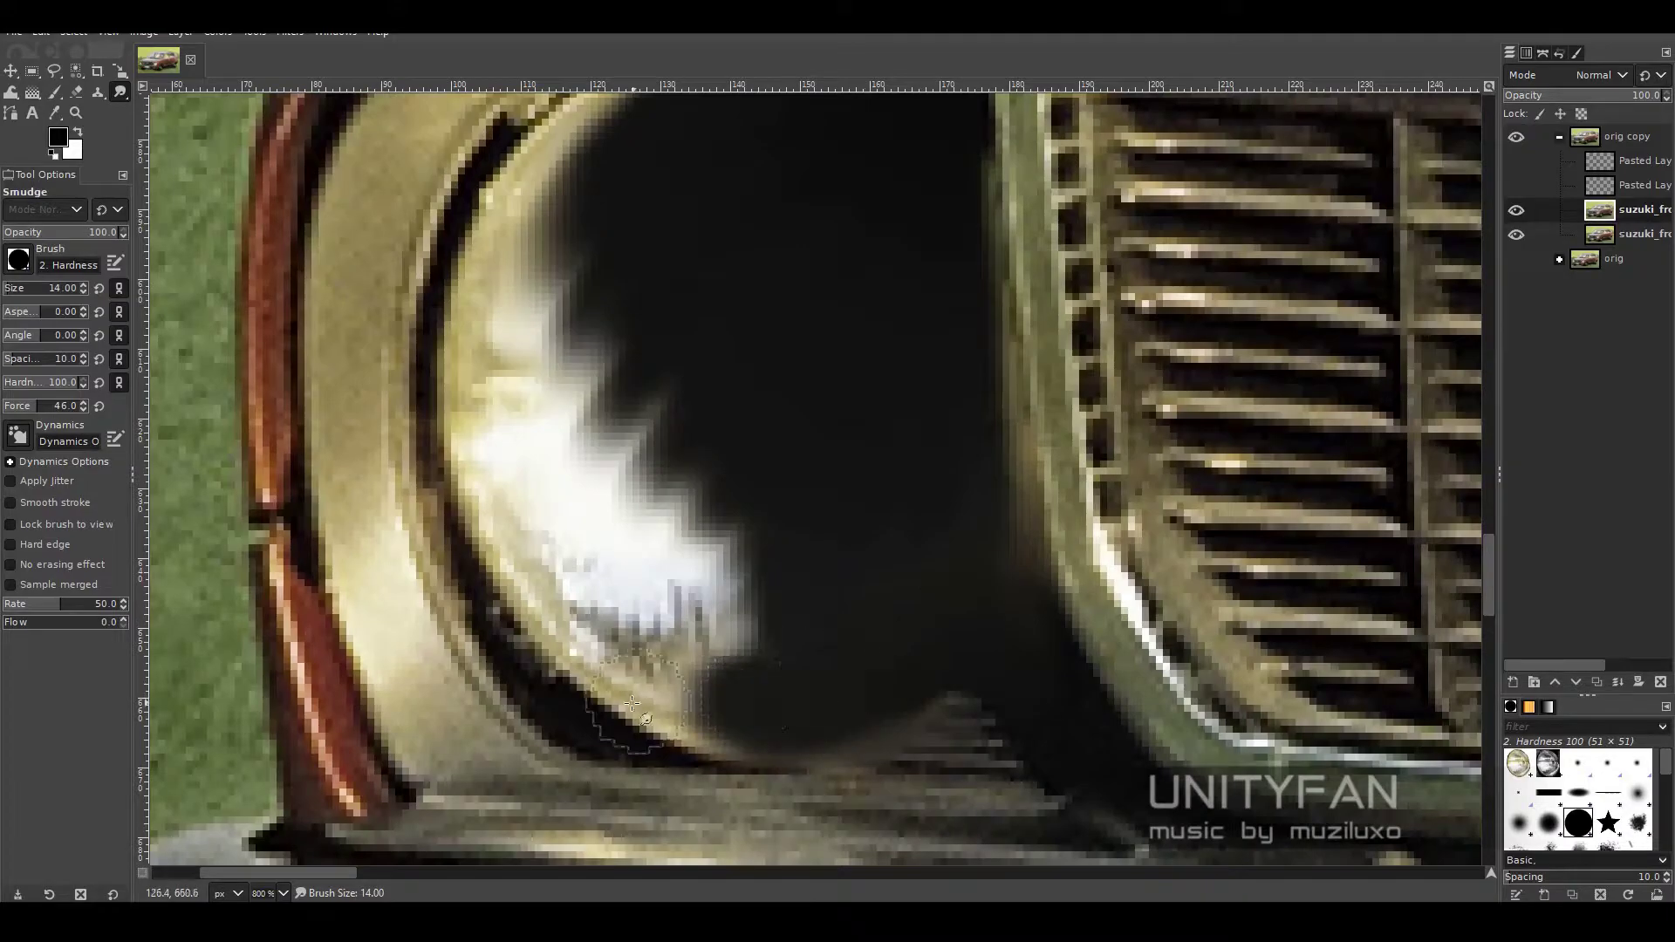
{"action": "mouse_move", "coordinate": [904, 666]}
{"action": "left_mouse_down"}
{"action": "mouse_move", "coordinate": [735, 646]}
{"action": "mouse_move", "coordinate": [526, 553]}
{"action": "left_mouse_up"}
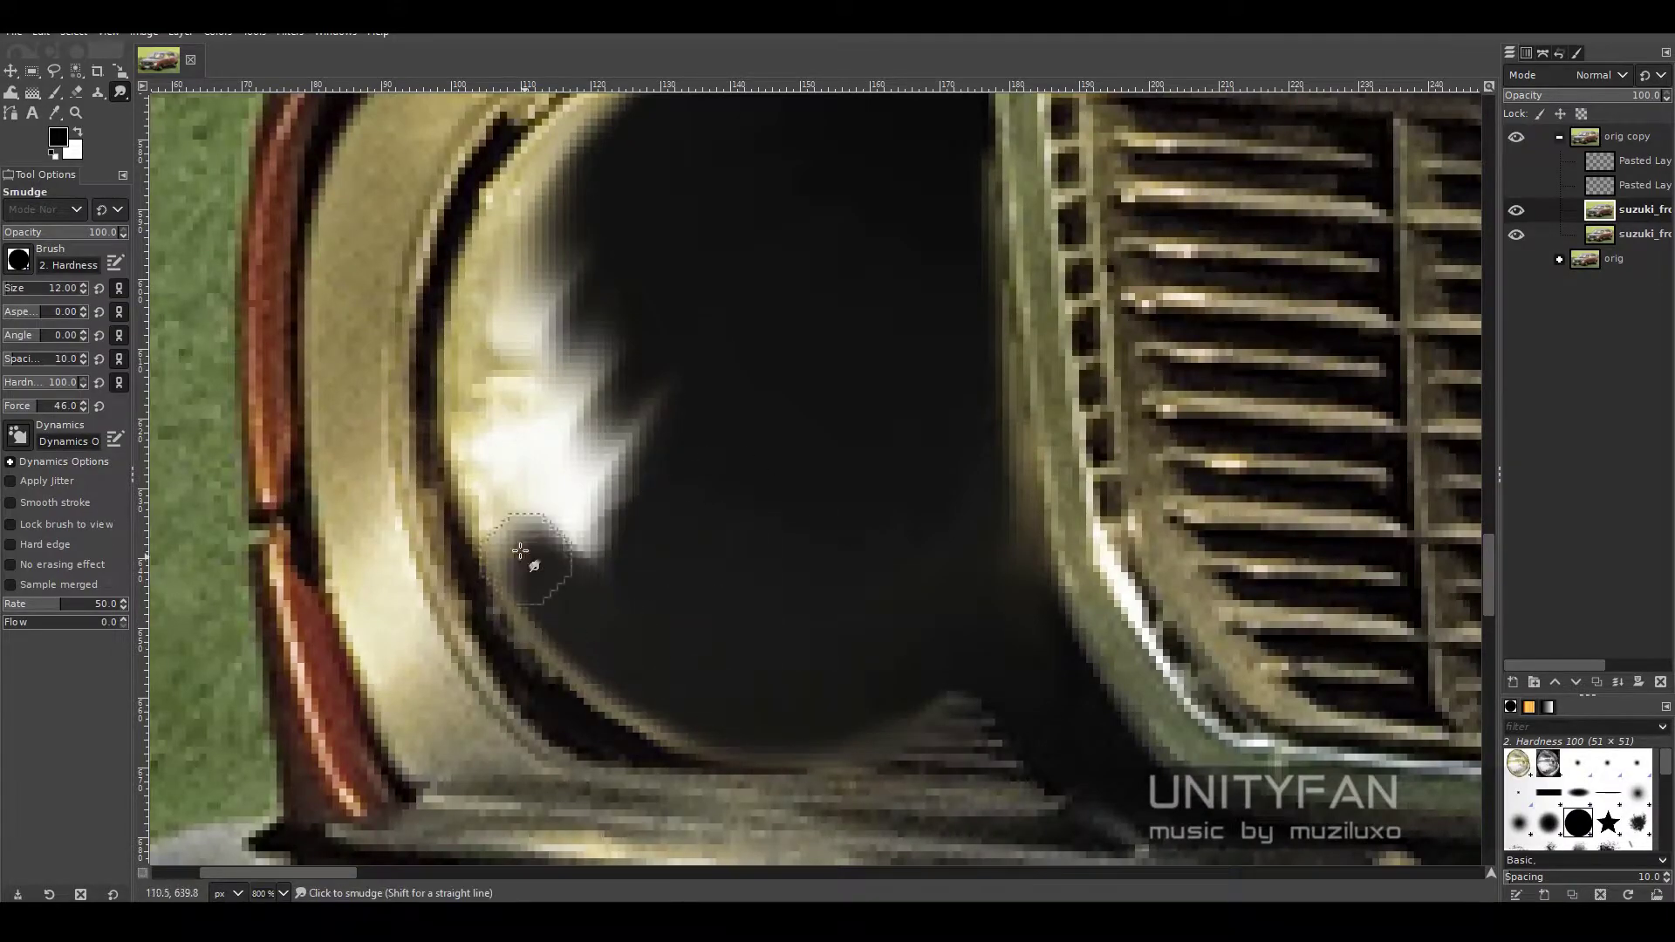
{"action": "mouse_move", "coordinate": [636, 666]}
{"action": "left_mouse_down"}
{"action": "mouse_move", "coordinate": [611, 587]}
{"action": "mouse_move", "coordinate": [679, 704]}
{"action": "left_mouse_up"}
{"action": "key", "text": "bracketleft"}
{"action": "key", "text": "bracketleft"}
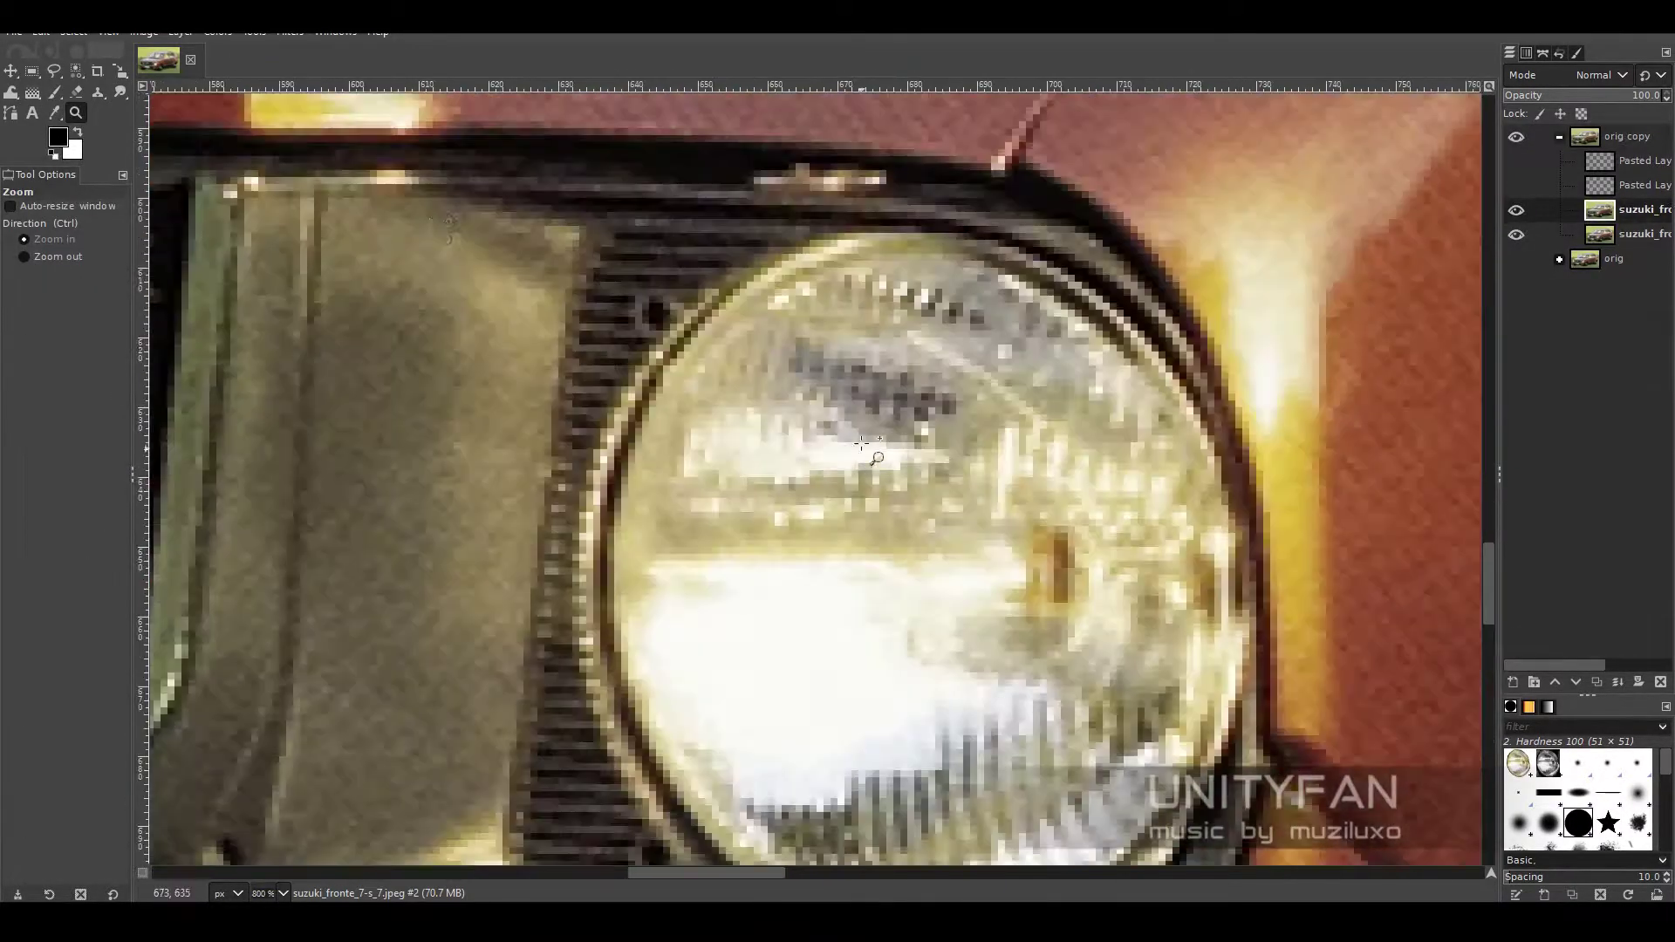
- Streak grille texture across the right headlight's lens with a smaller smudge brush
{"action": "left_click_drag", "start_coordinate": [602, 262], "coordinate": [925, 288]}
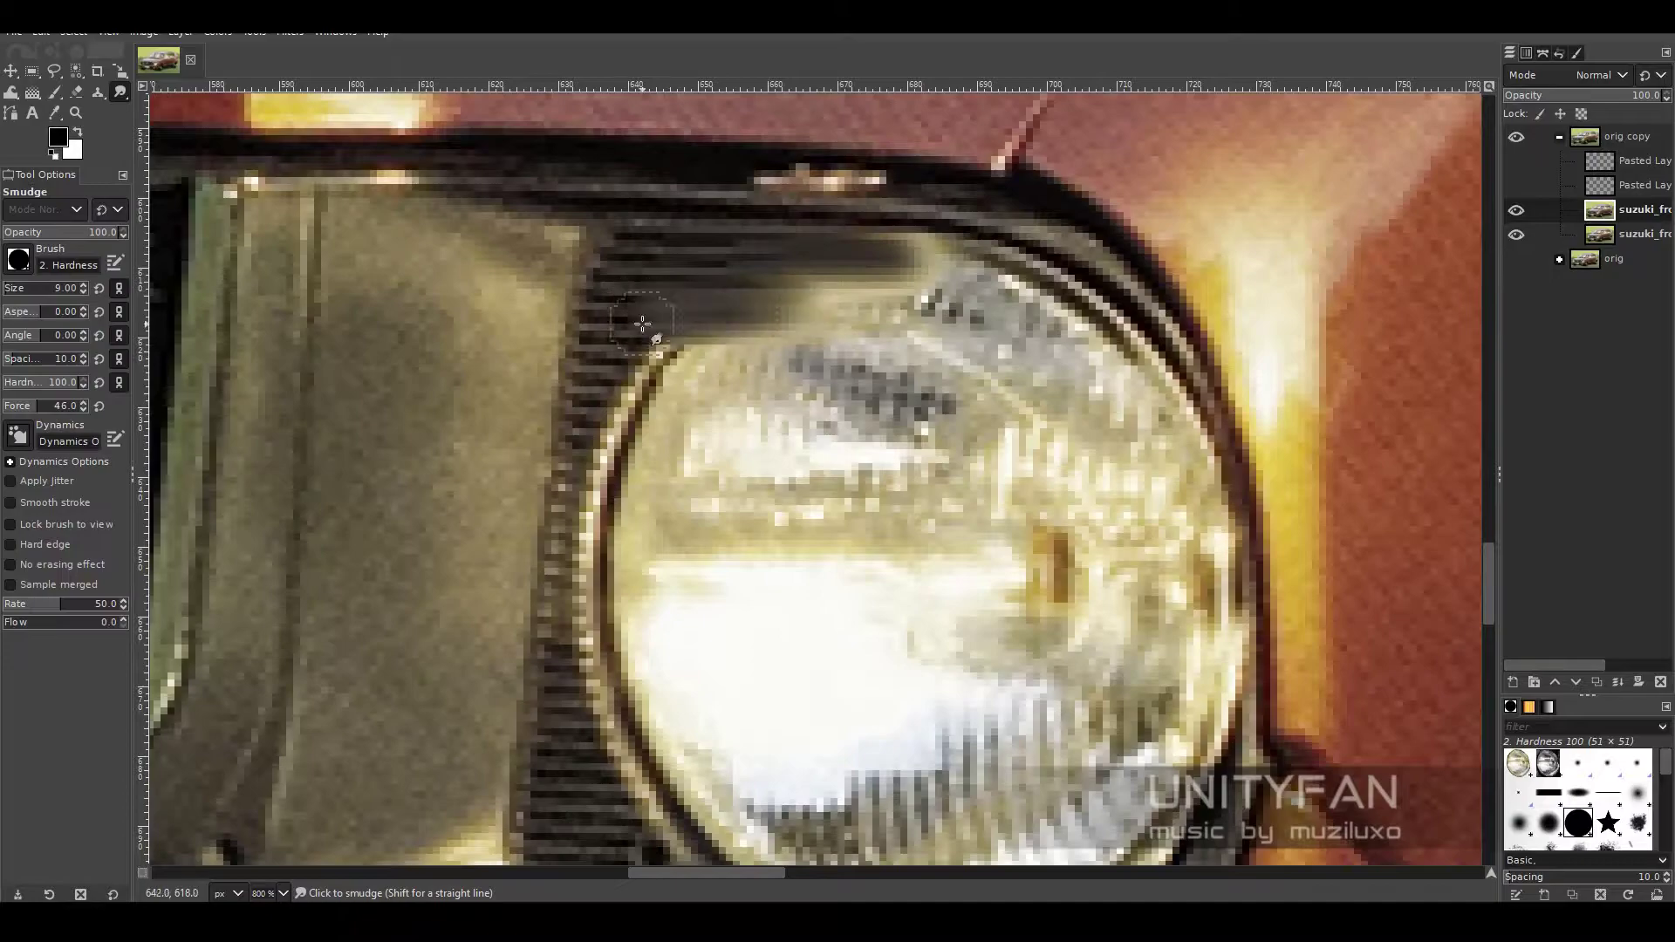
{"action": "left_click_drag", "start_coordinate": [567, 419], "coordinate": [716, 438]}
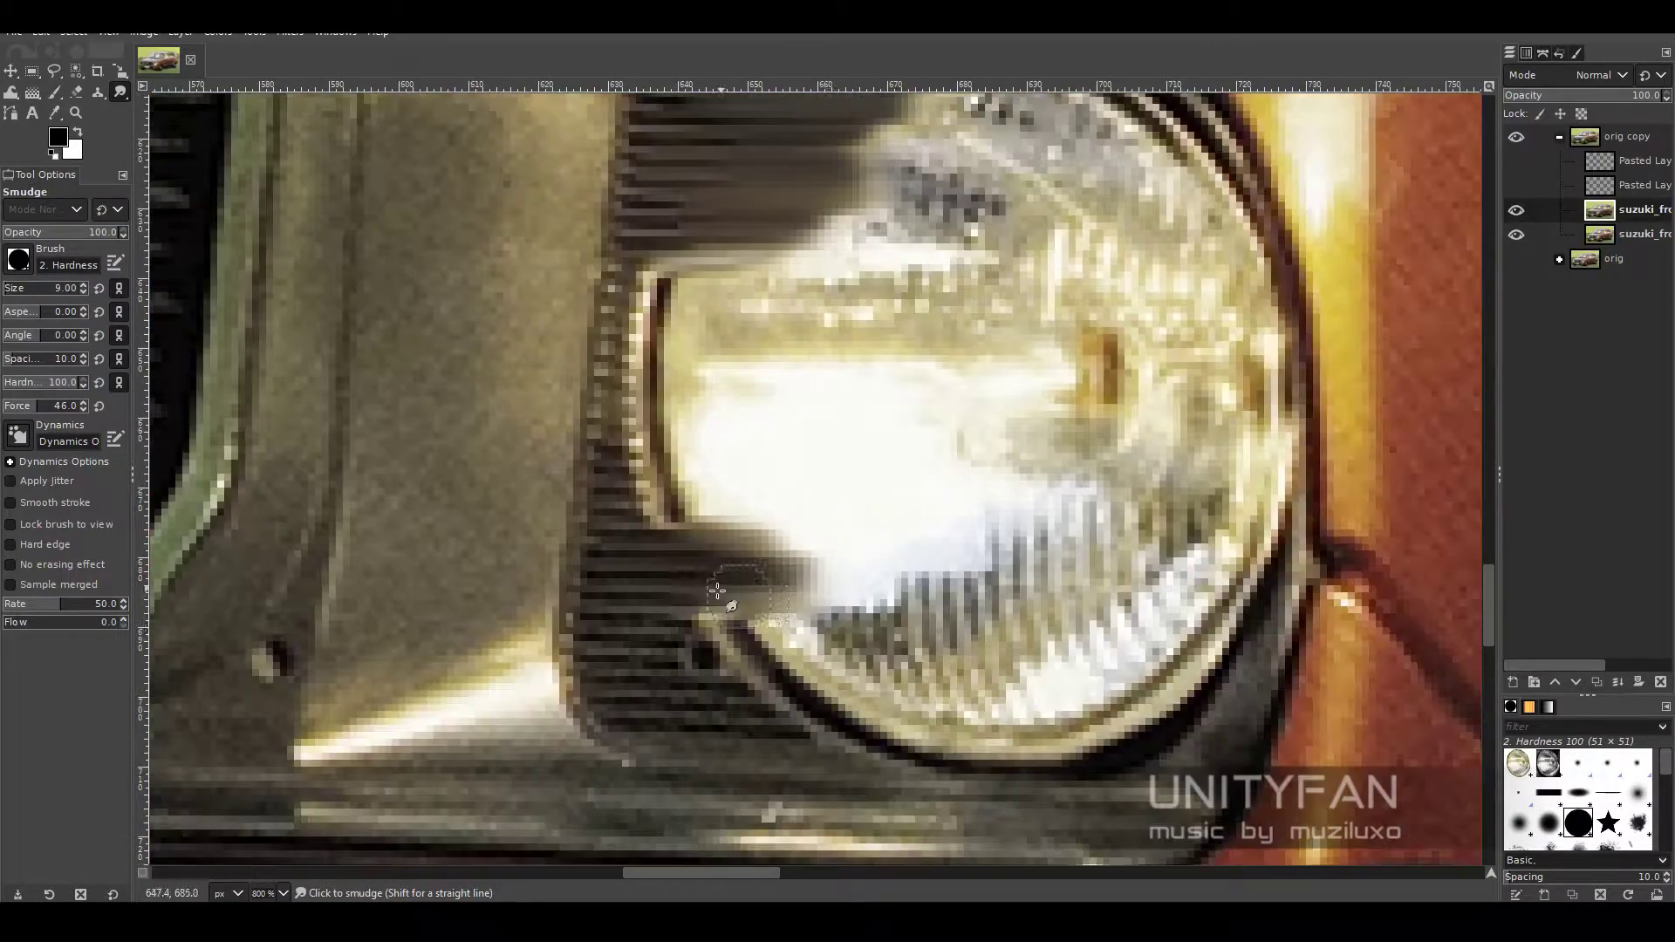
{"action": "left_click_drag", "start_coordinate": [663, 593], "coordinate": [1003, 724]}
{"action": "left_click_drag", "start_coordinate": [855, 636], "coordinate": [1195, 785]}
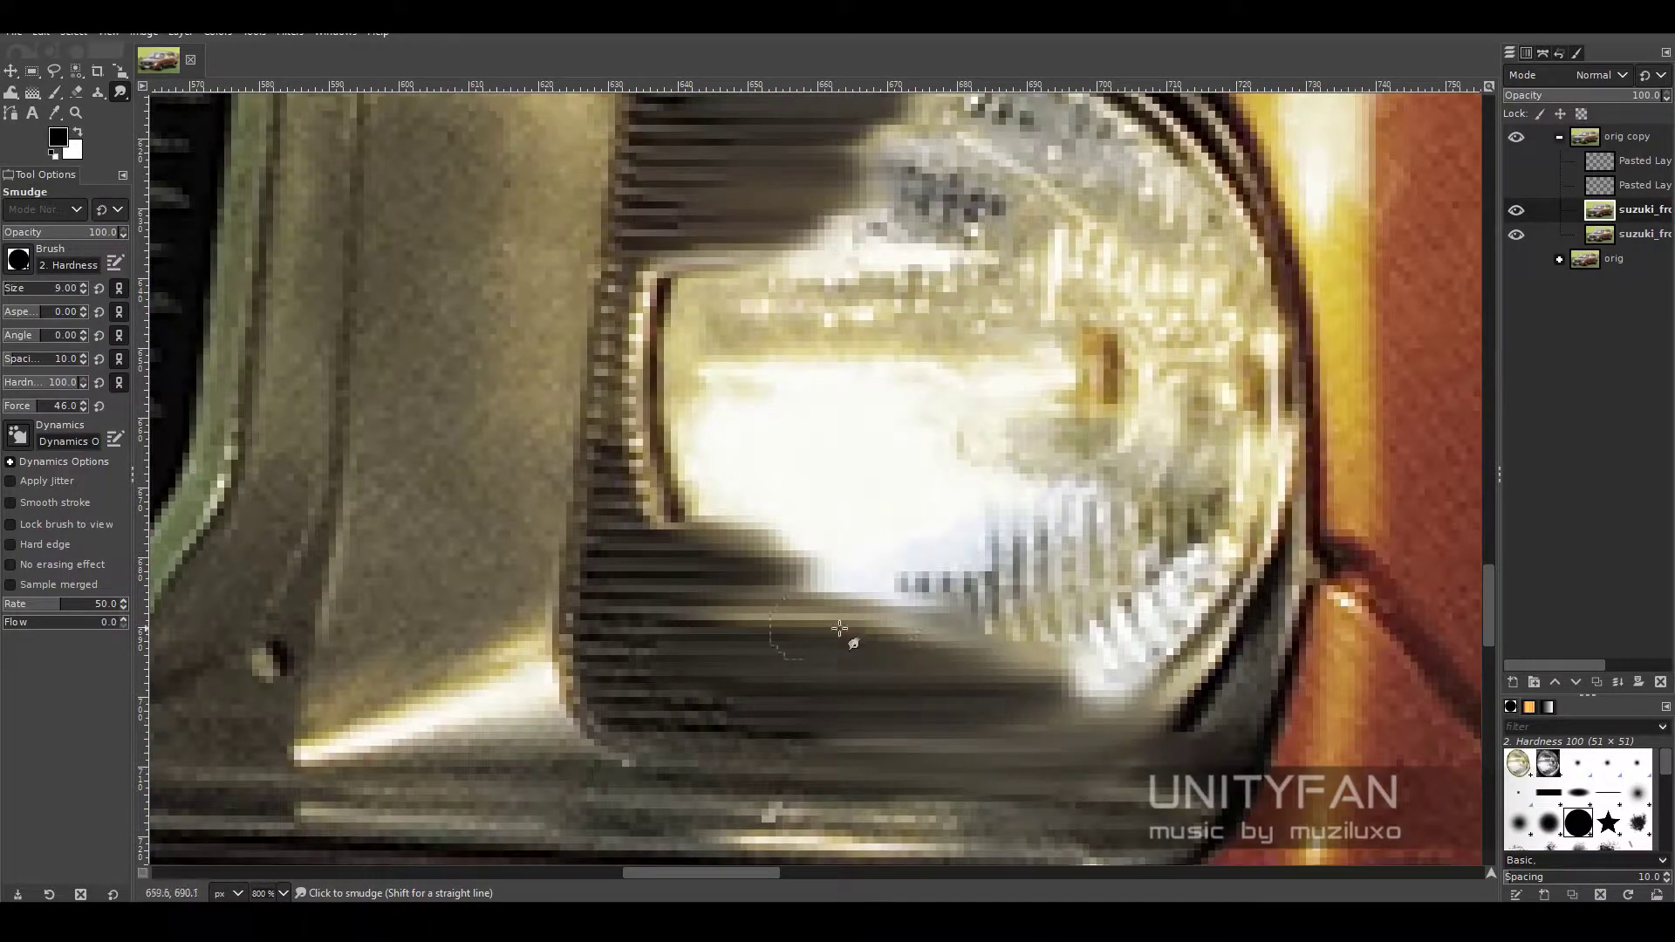
{"action": "left_click_drag", "start_coordinate": [689, 523], "coordinate": [900, 665]}
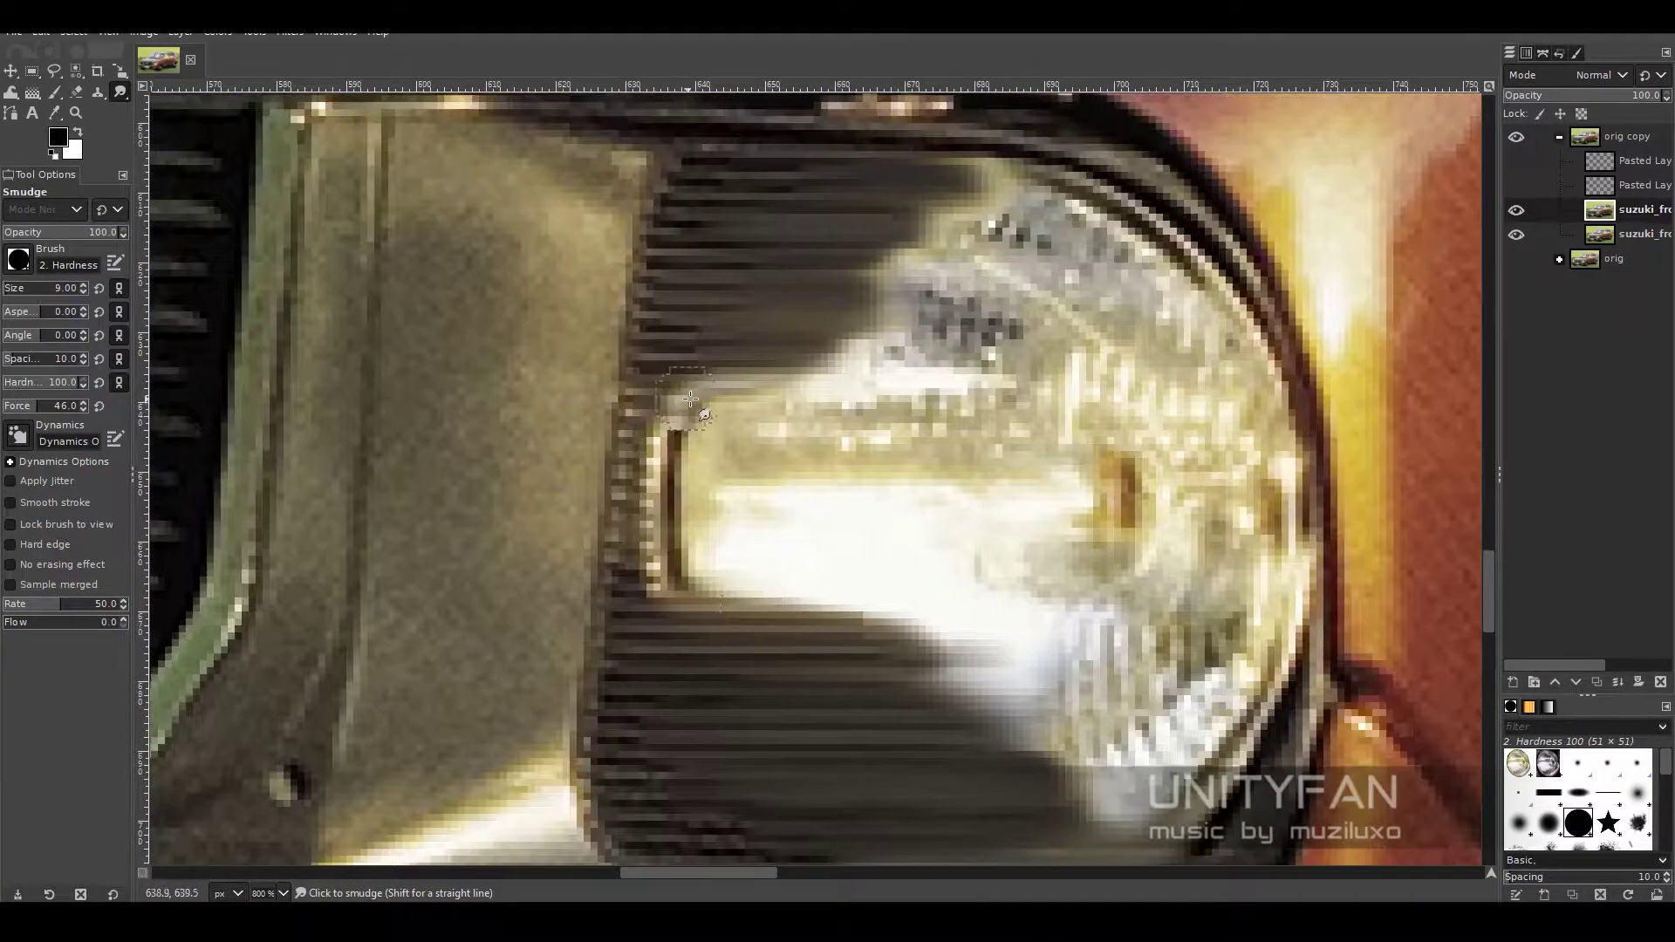
{"action": "left_click_drag", "start_coordinate": [610, 567], "coordinate": [838, 393]}
{"action": "left_click_drag", "start_coordinate": [654, 610], "coordinate": [994, 393]}
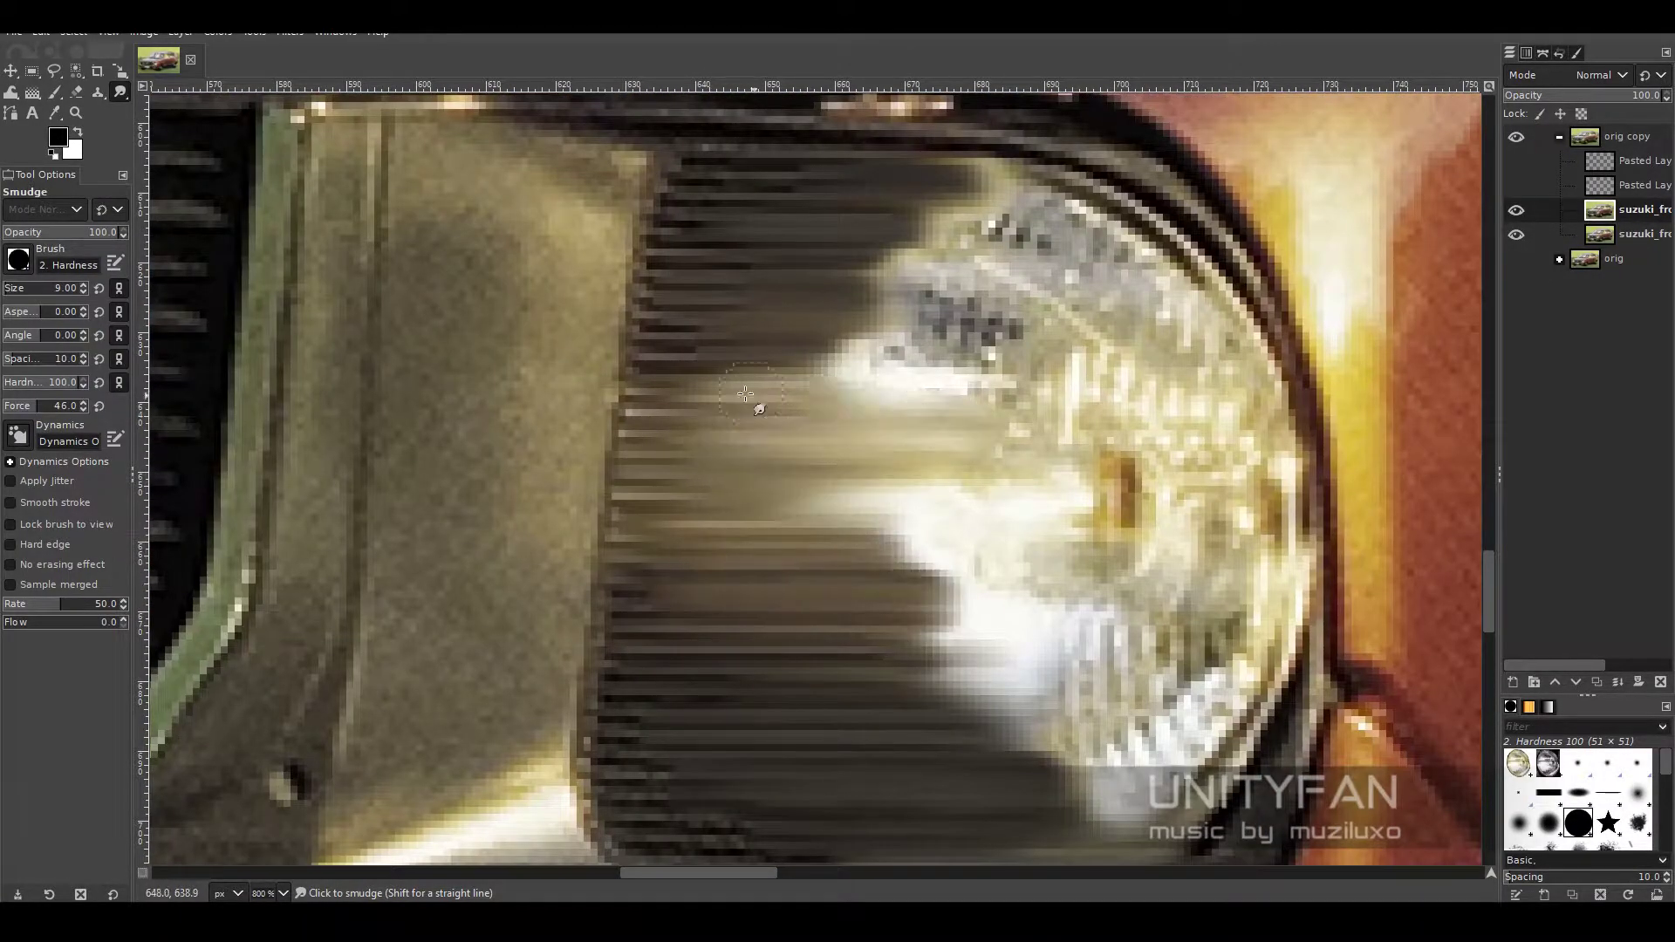
{"action": "mouse_move", "coordinate": [698, 402]}
{"action": "left_mouse_down"}
{"action": "mouse_move", "coordinate": [989, 192]}
{"action": "mouse_move", "coordinate": [750, 367]}
{"action": "mouse_move", "coordinate": [907, 558]}
{"action": "mouse_move", "coordinate": [855, 540]}
{"action": "left_mouse_up"}
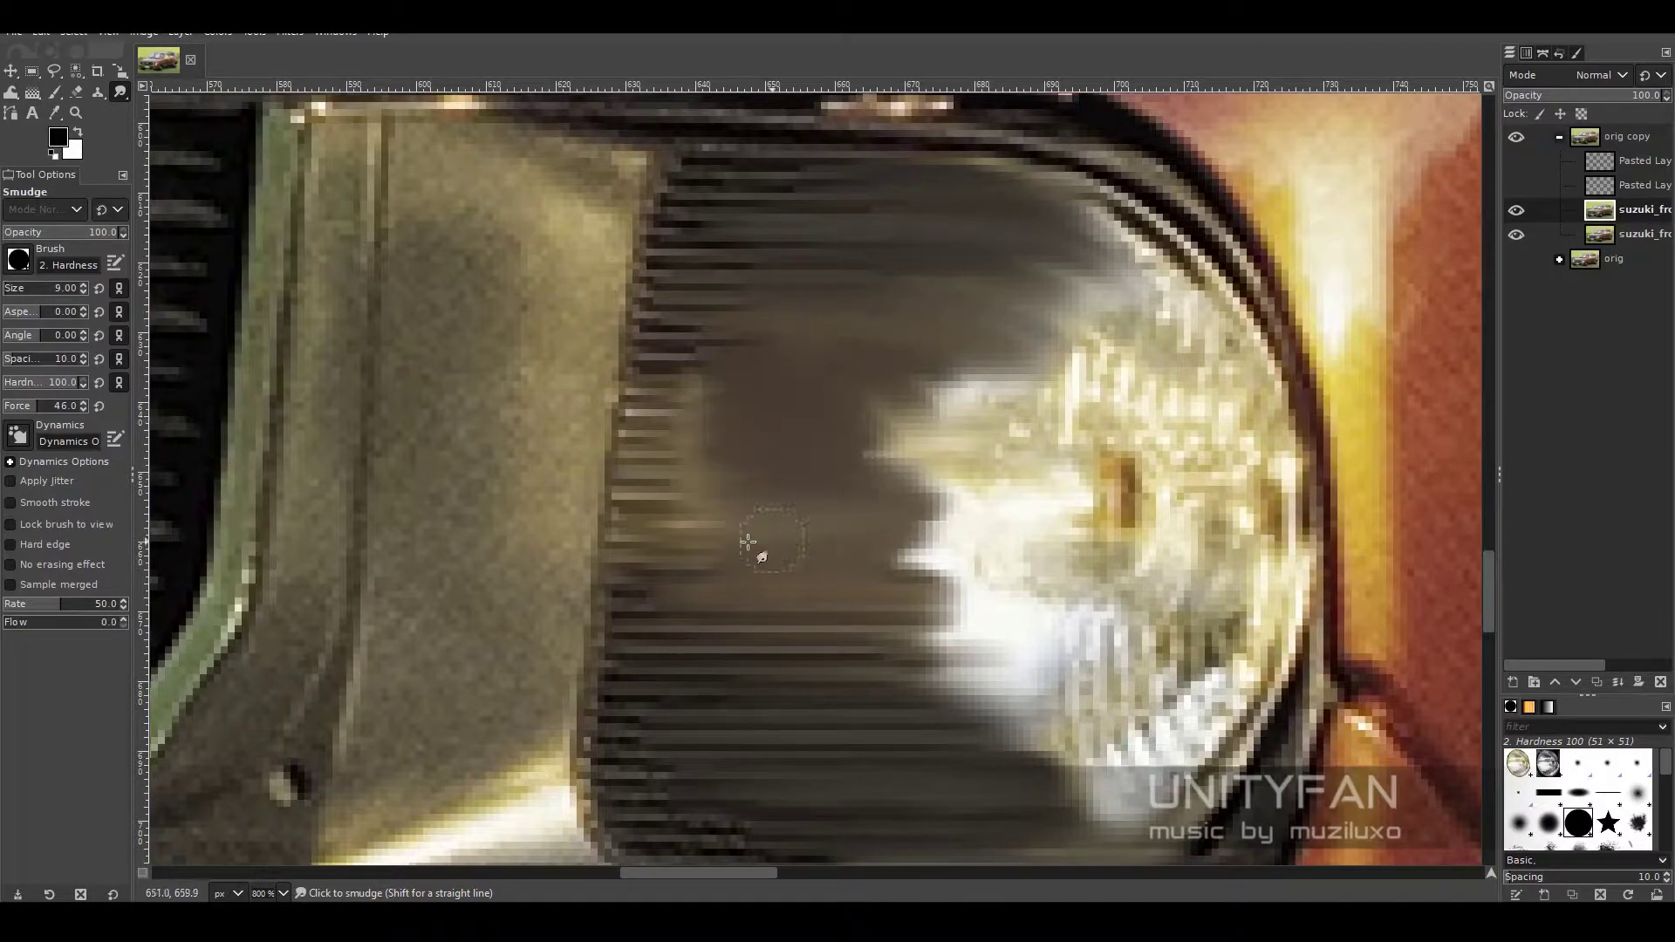
- Smear away the remaining lens highlights so the housing looks flat grey
{"action": "left_click_drag", "start_coordinate": [873, 383], "coordinate": [1090, 593]}
{"action": "left_click_drag", "start_coordinate": [819, 448], "coordinate": [927, 610]}
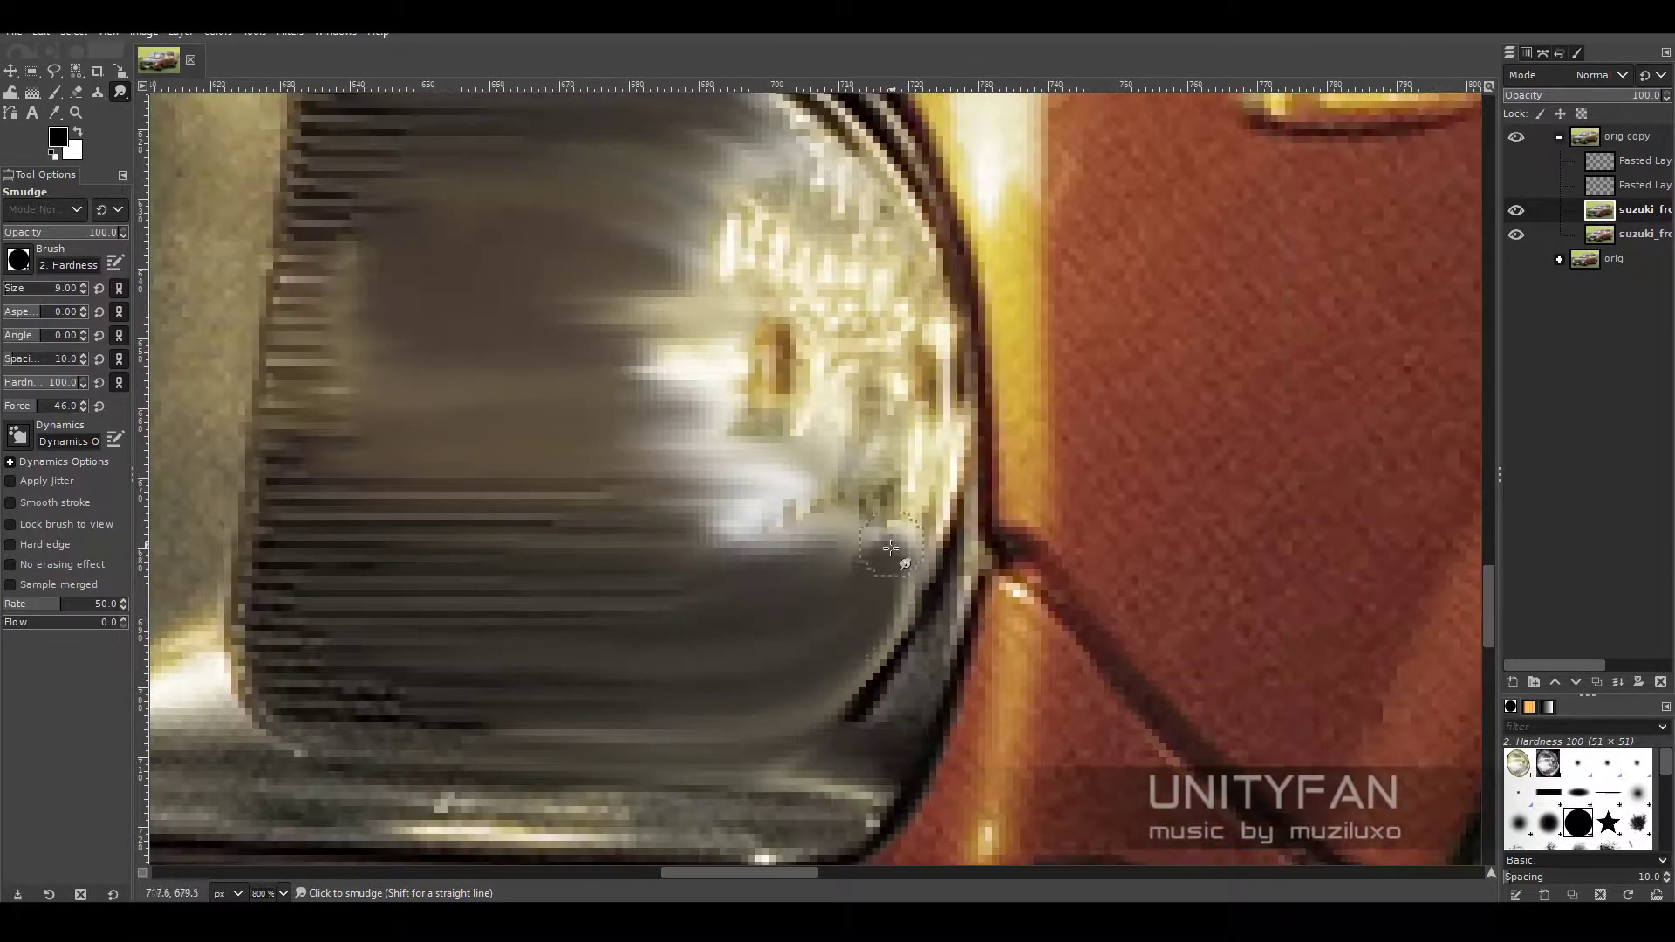
{"action": "left_click_drag", "start_coordinate": [881, 553], "coordinate": [698, 471]}
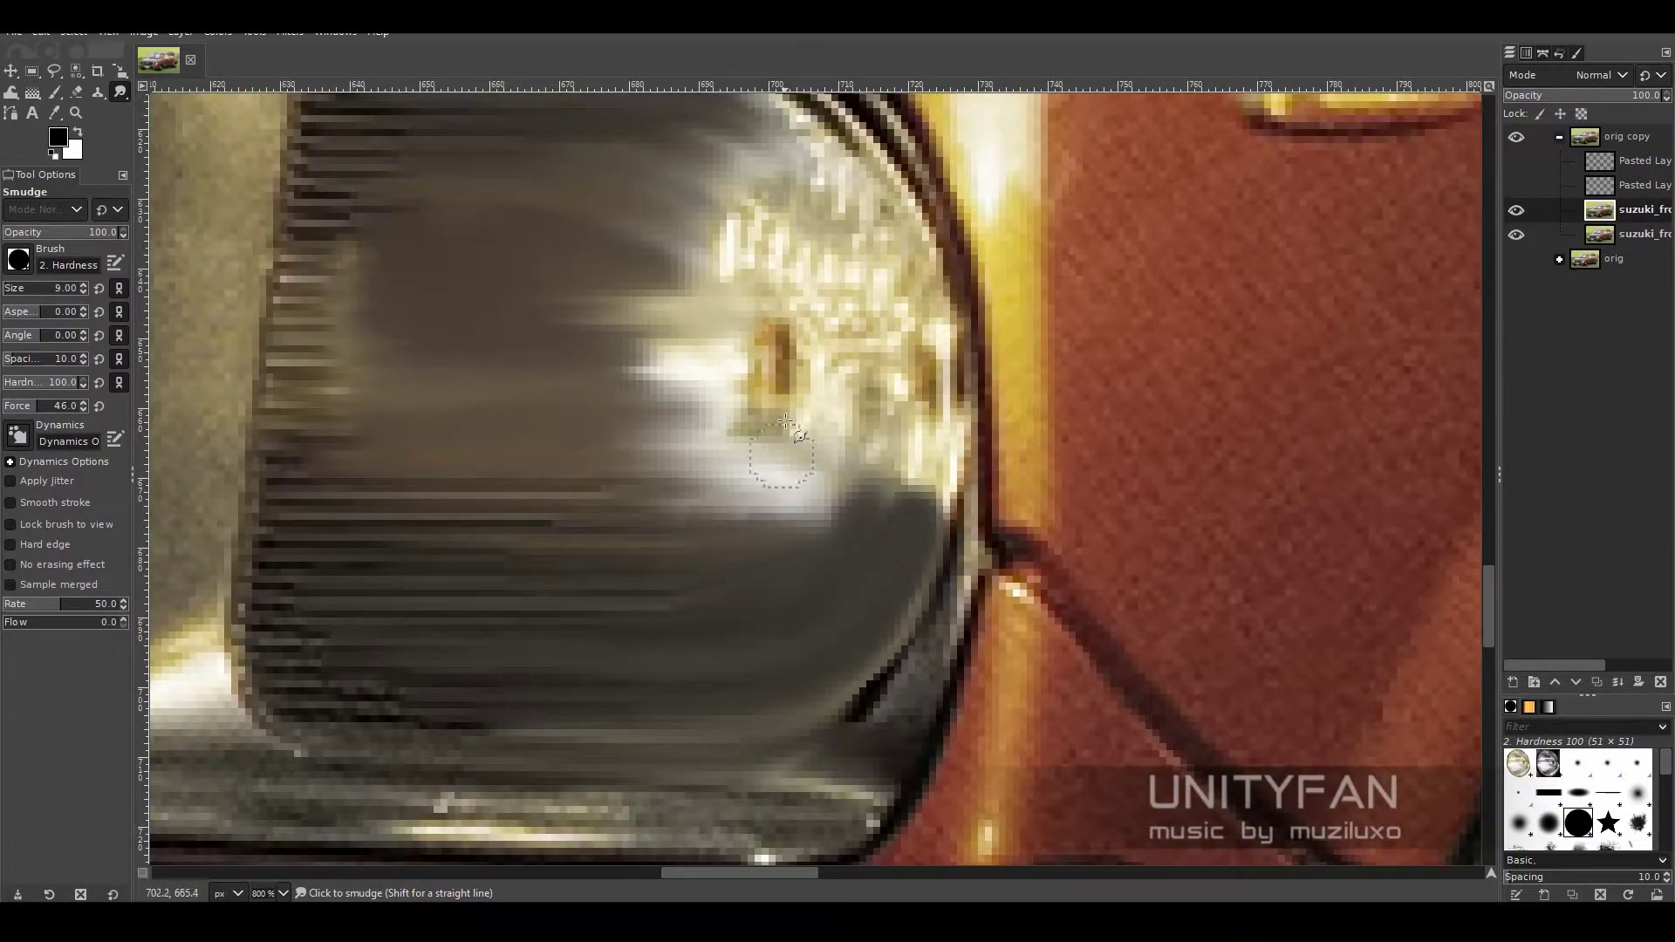
{"action": "mouse_move", "coordinate": [925, 436]}
{"action": "left_mouse_down"}
{"action": "mouse_move", "coordinate": [736, 280]}
{"action": "mouse_move", "coordinate": [886, 456]}
{"action": "mouse_move", "coordinate": [606, 646]}
{"action": "mouse_move", "coordinate": [873, 527]}
{"action": "mouse_move", "coordinate": [901, 306]}
{"action": "mouse_move", "coordinate": [722, 358]}
{"action": "left_mouse_up"}
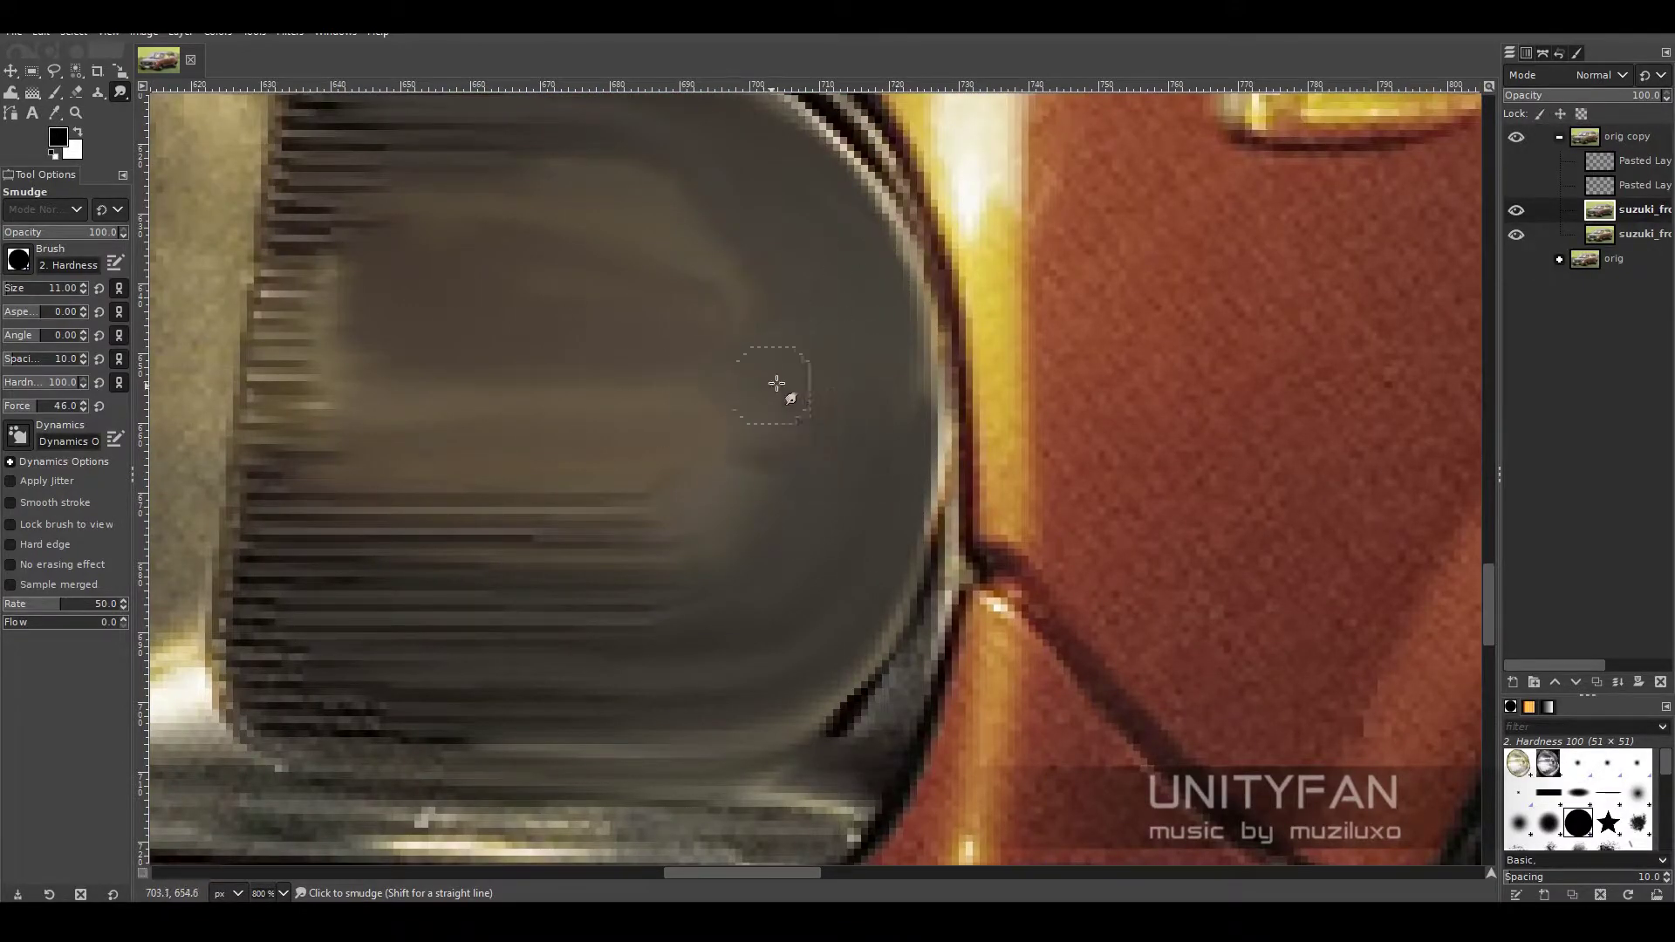
{"action": "scroll", "coordinate": [776, 384], "scroll_direction": "down", "scroll_amount": 3, "text": "ctrl"}
{"action": "key", "text": "z"}
{"action": "left_click", "coordinate": [615, 475]}
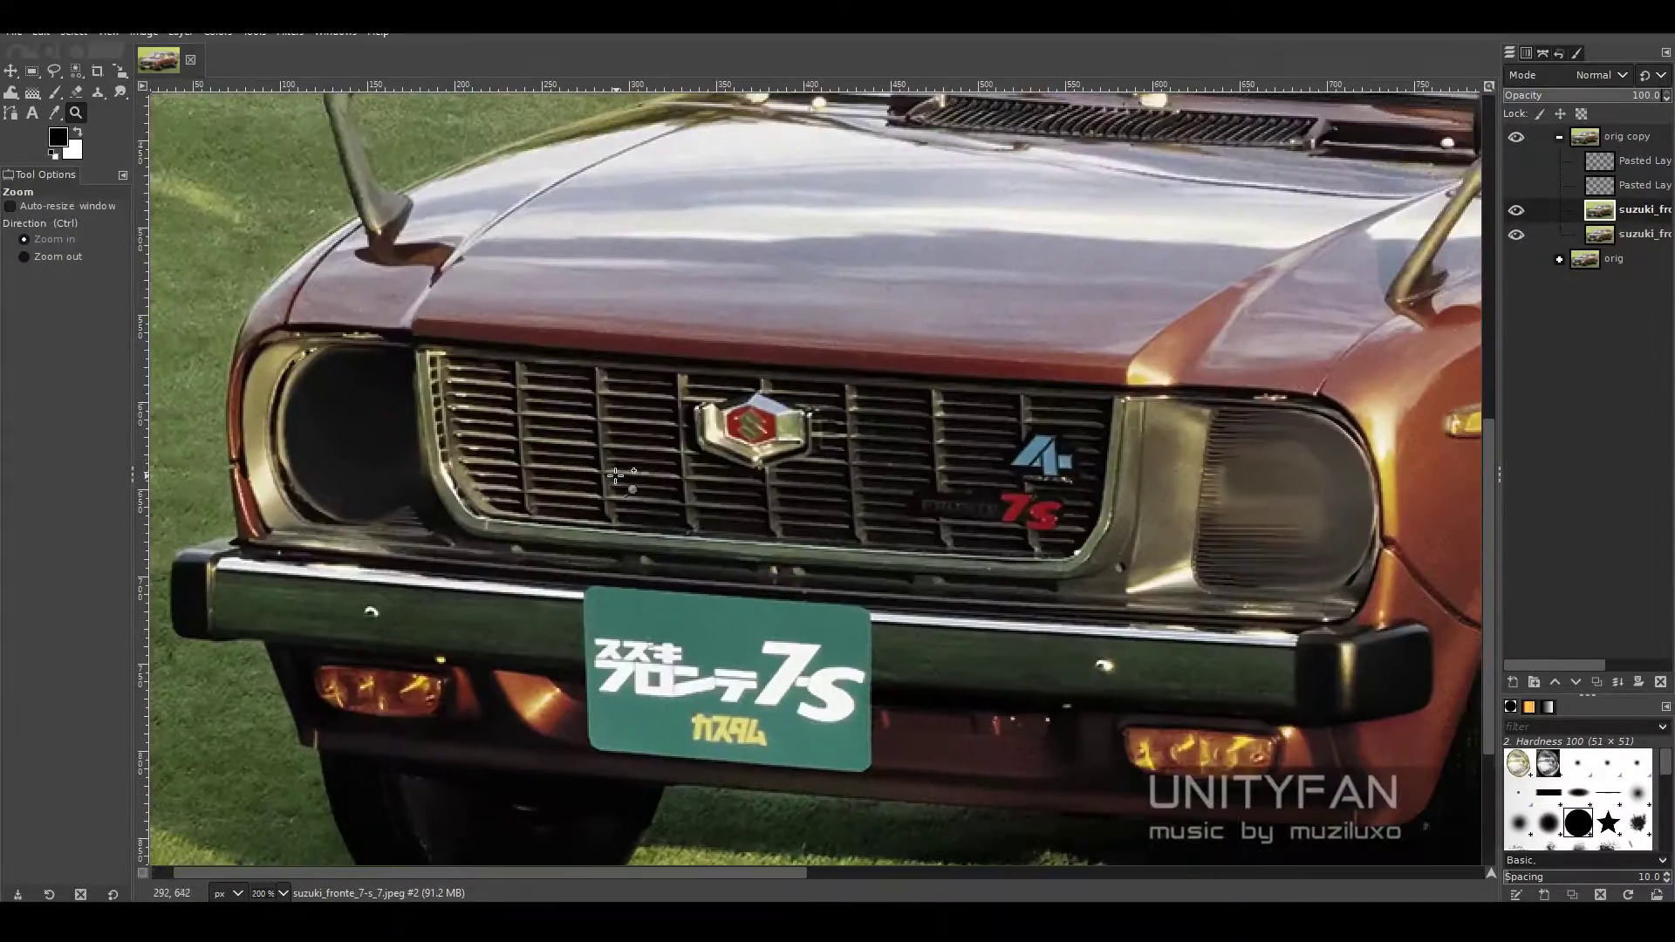
- Outline the grille with Free Select, copy it and paste it as a new layer
{"action": "scroll", "coordinate": [615, 476], "scroll_direction": "down", "scroll_amount": 2, "text": "ctrl"}
{"action": "key", "text": "f"}
{"action": "scroll", "coordinate": [290, 323], "scroll_direction": "up", "scroll_amount": 3, "text": "ctrl"}
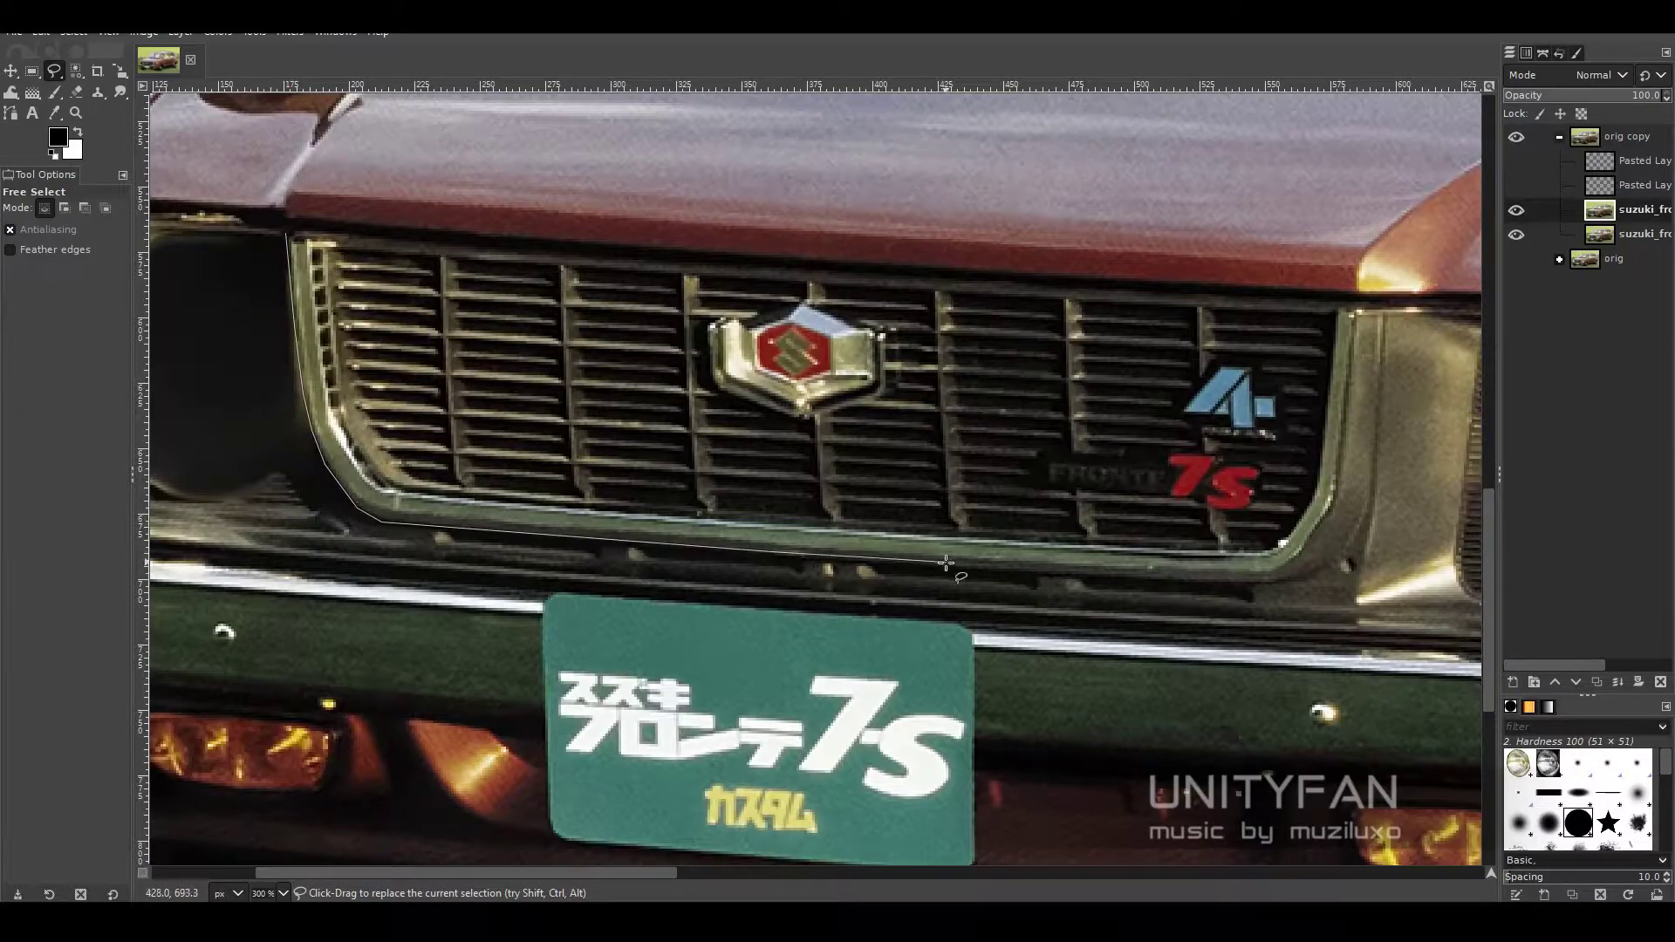
{"action": "scroll", "coordinate": [946, 562], "scroll_direction": "right", "scroll_amount": 3}
{"action": "left_click", "coordinate": [1042, 573]}
{"action": "scroll", "coordinate": [839, 307], "scroll_direction": "left", "scroll_amount": 6}
{"action": "scroll", "coordinate": [840, 307], "scroll_direction": "up", "scroll_amount": 1}
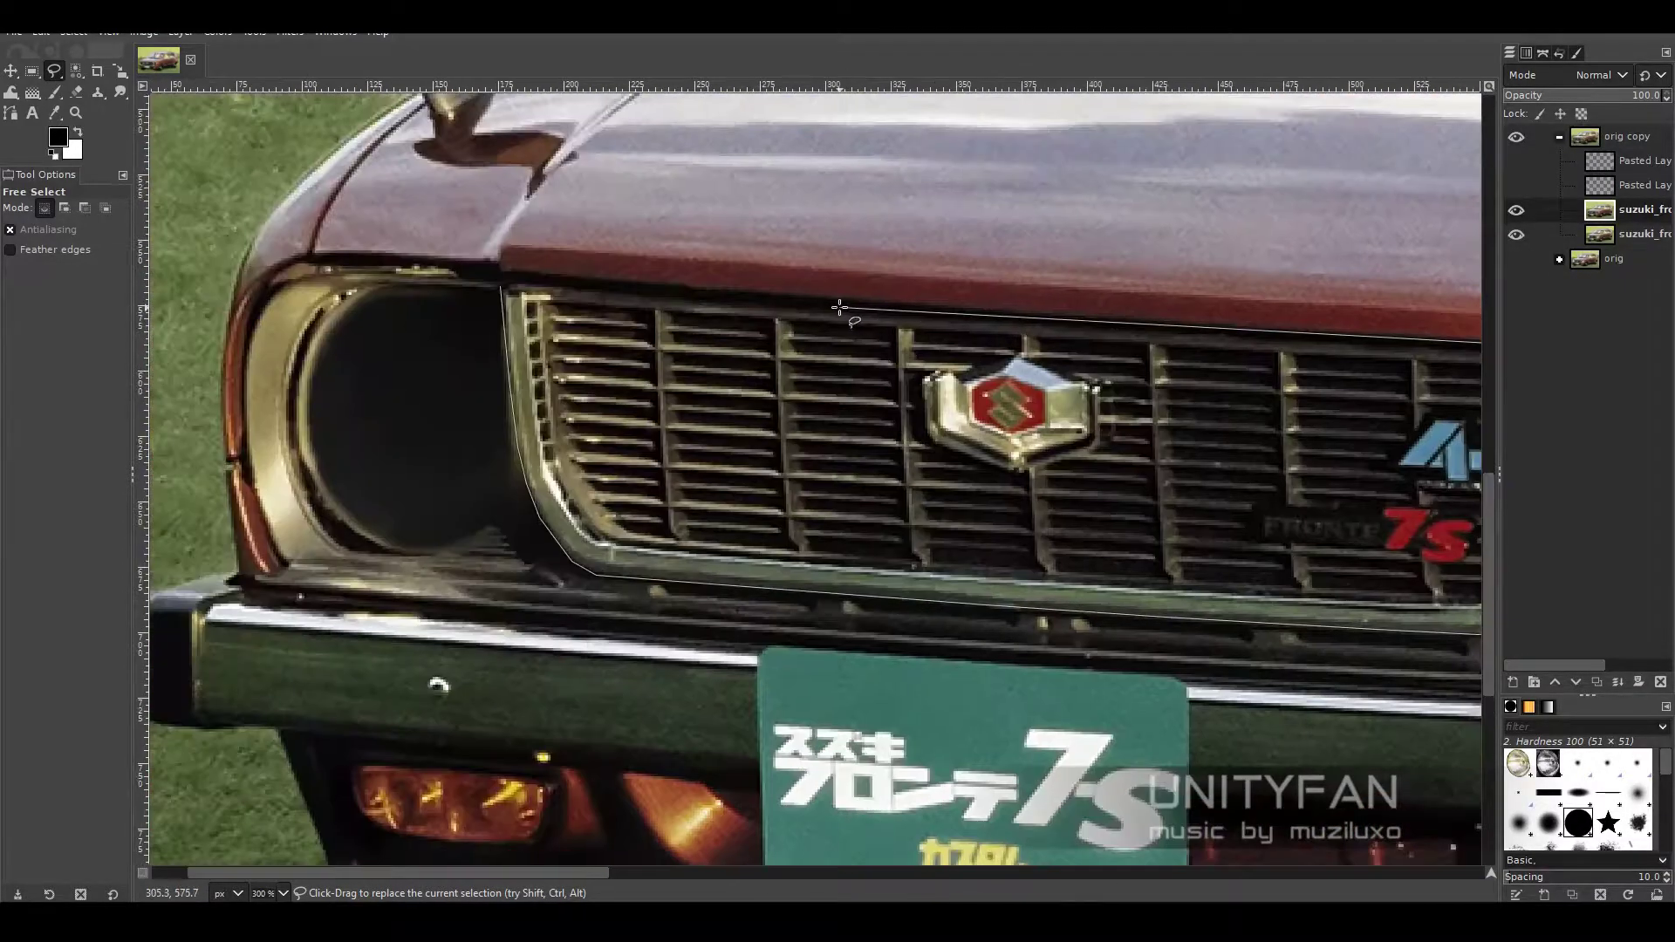
{"action": "left_click", "coordinate": [513, 280]}
{"action": "key", "text": "ctrl+c"}
{"action": "key", "text": "ctrl+v"}
- Link the two pasted headlight layers and place the pair at the grille's left end
{"action": "right_click", "coordinate": [1535, 210]}
{"action": "left_click", "coordinate": [1520, 218]}
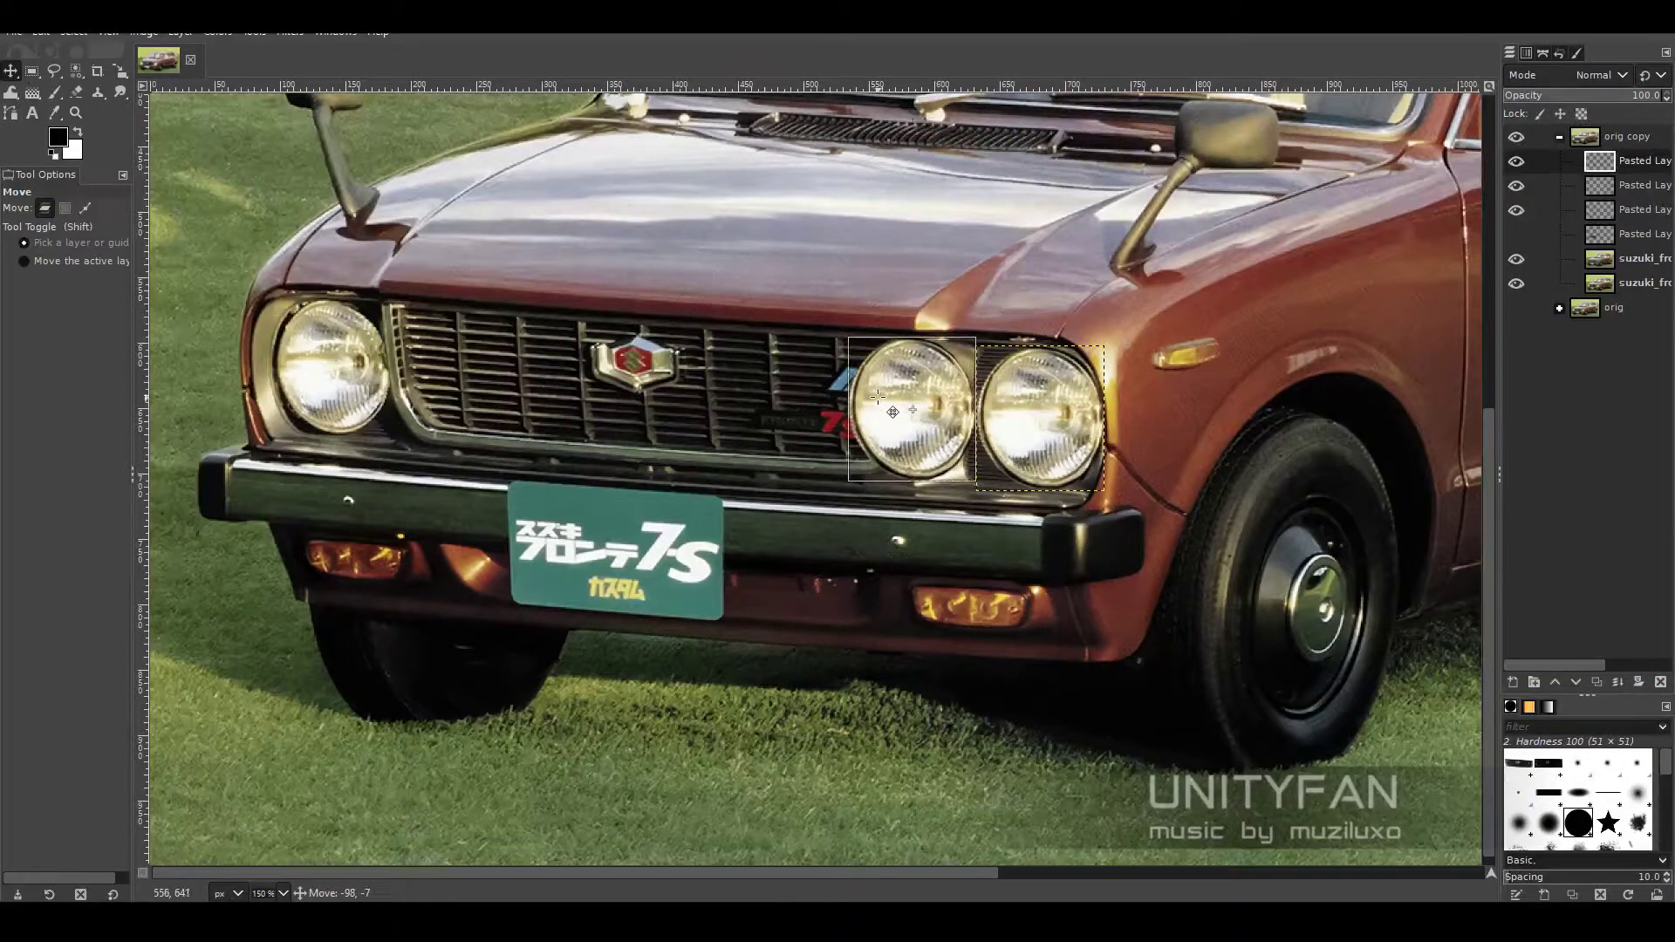
{"action": "key", "text": "z"}
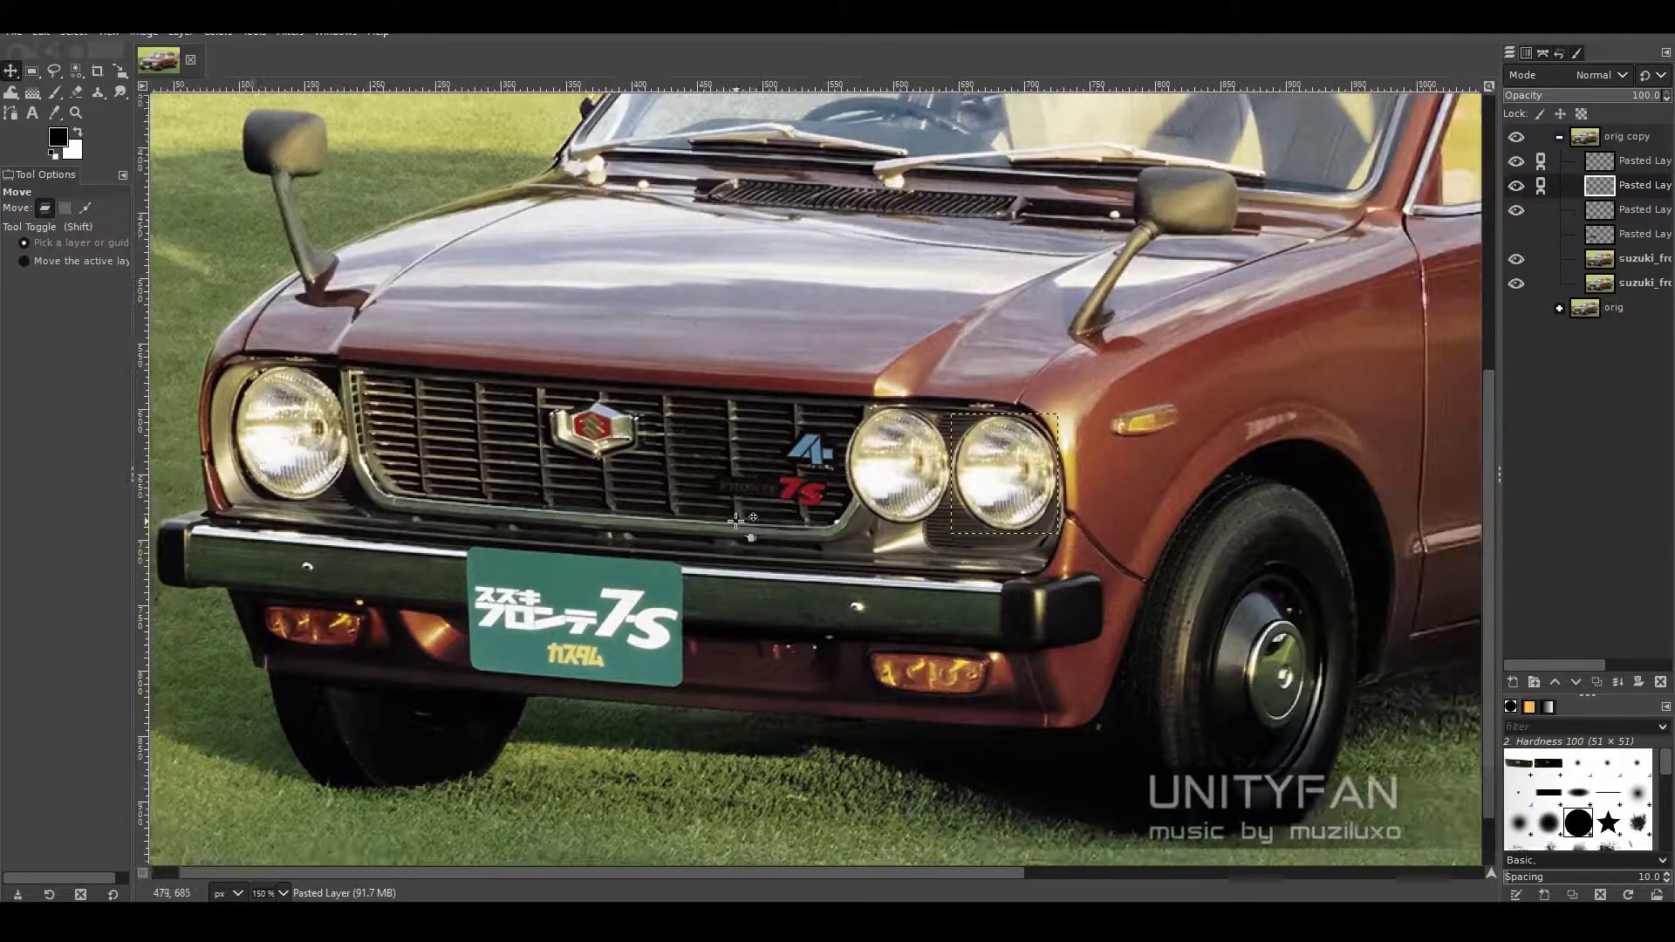
{"action": "scroll", "coordinate": [1265, 381], "scroll_direction": "left", "scroll_amount": 2}
{"action": "scroll", "coordinate": [1265, 381], "scroll_direction": "up", "scroll_amount": 1}
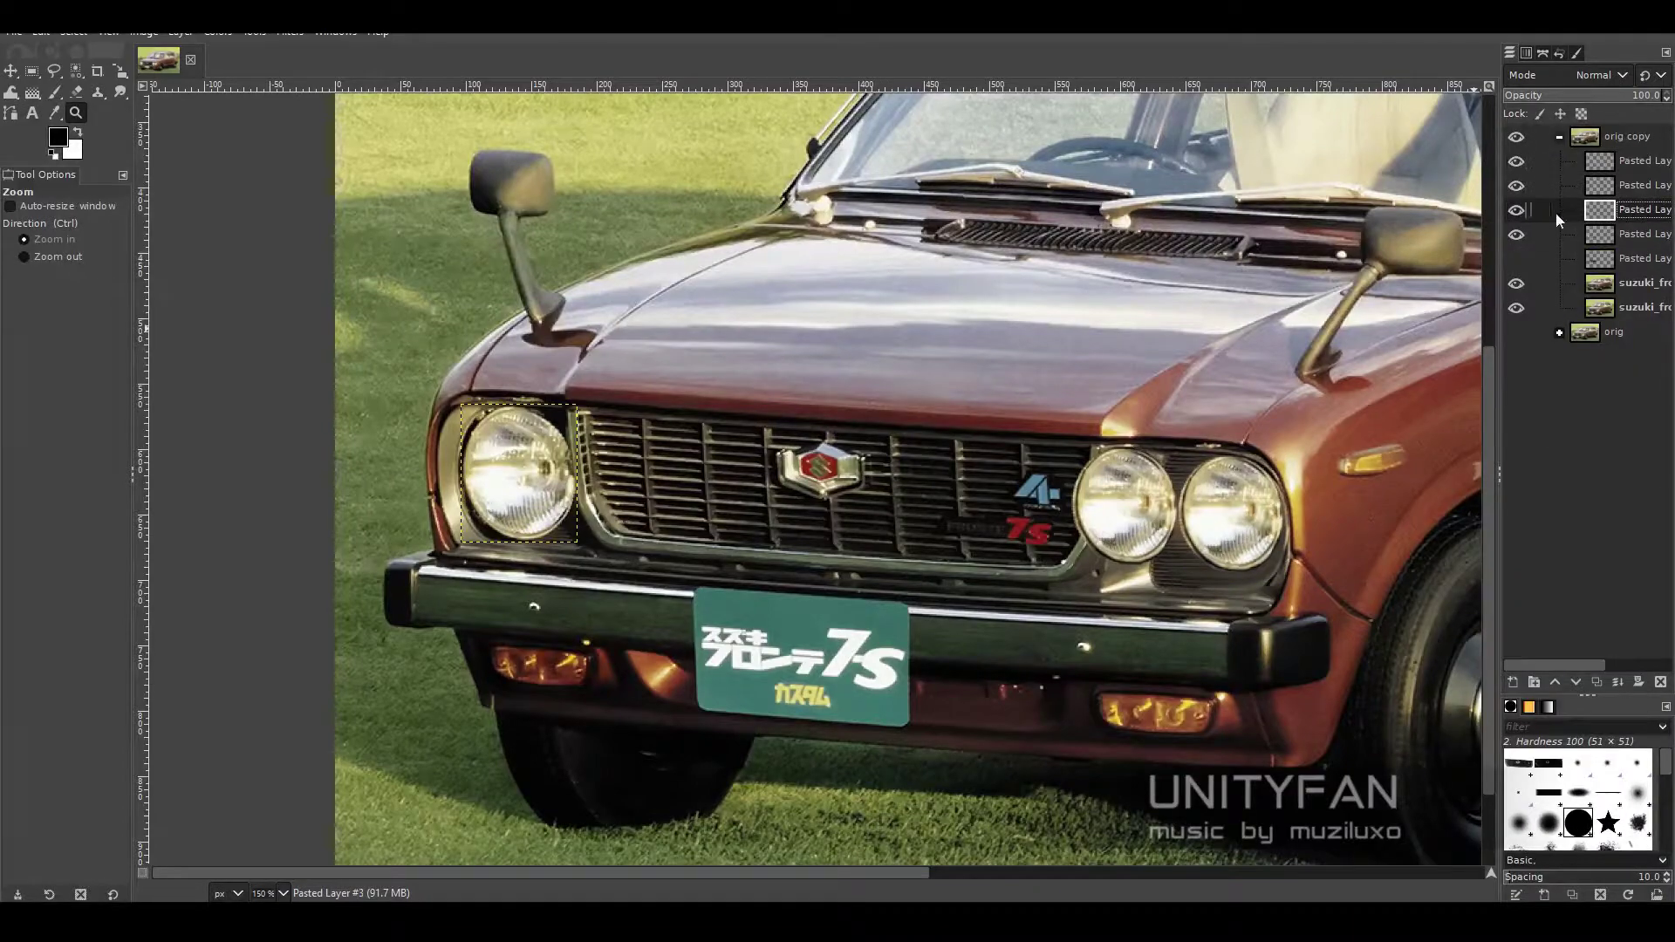
{"action": "key", "text": "m"}
{"action": "left_click", "coordinate": [1540, 234]}
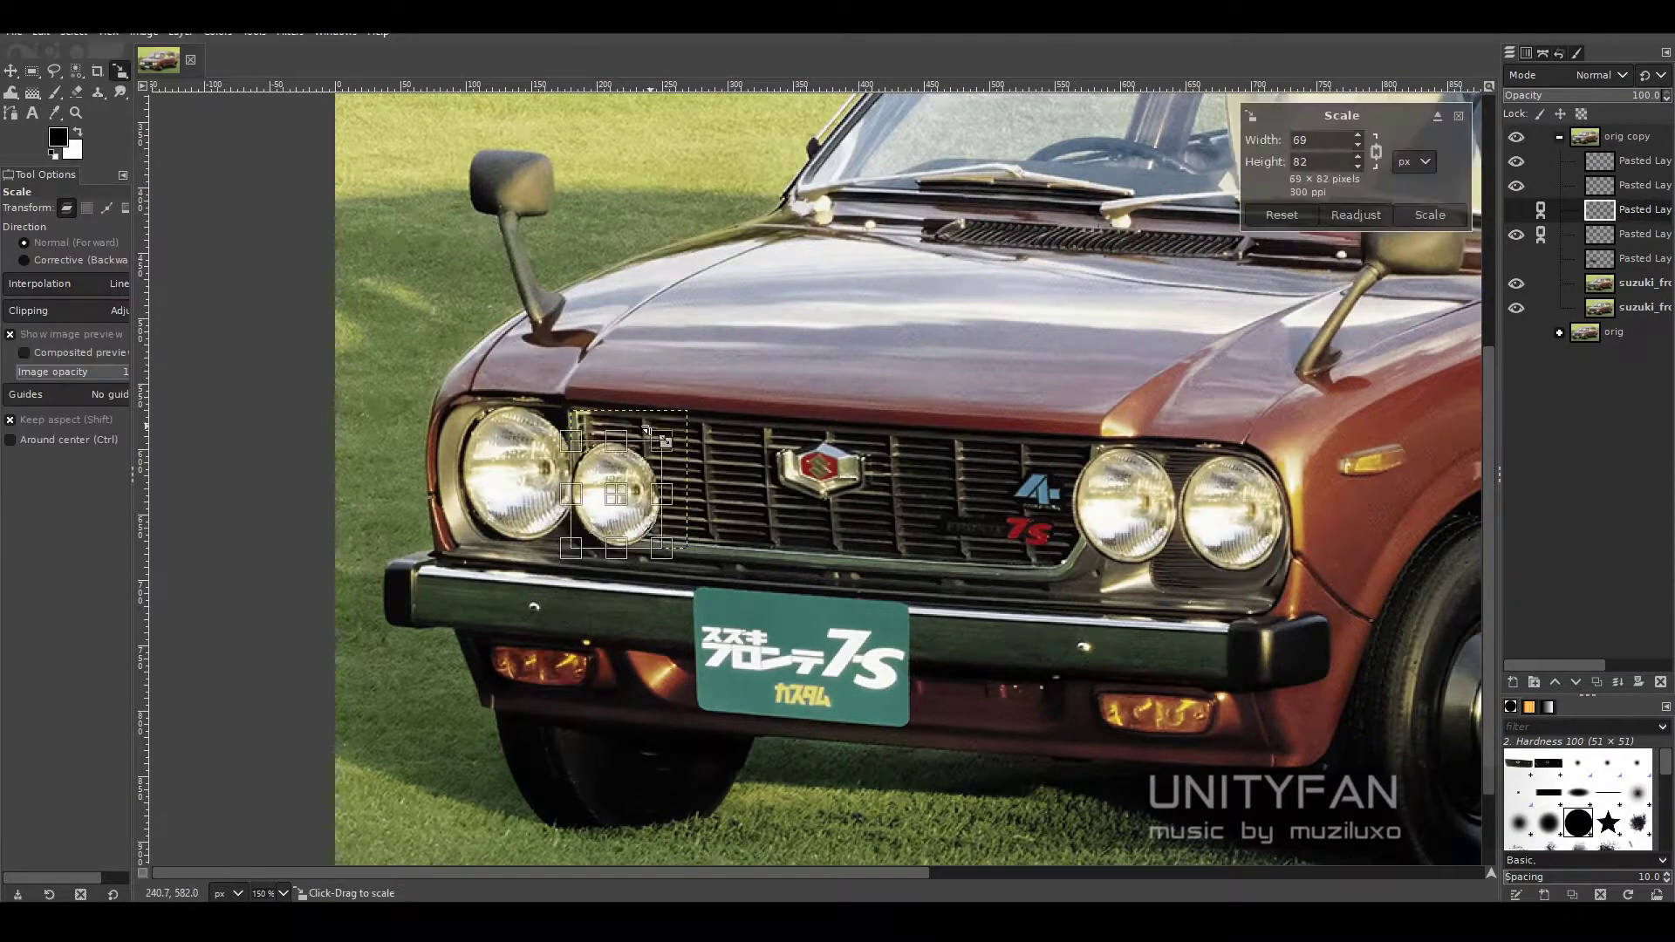
{"action": "left_click_drag", "start_coordinate": [703, 528], "coordinate": [674, 529]}
- Nudge the pasted grille slightly down into position
{"action": "key", "text": "z"}
{"action": "scroll", "coordinate": [812, 480], "scroll_direction": "down", "scroll_amount": 2}
{"action": "scroll", "coordinate": [811, 479], "scroll_direction": "right", "scroll_amount": 2}
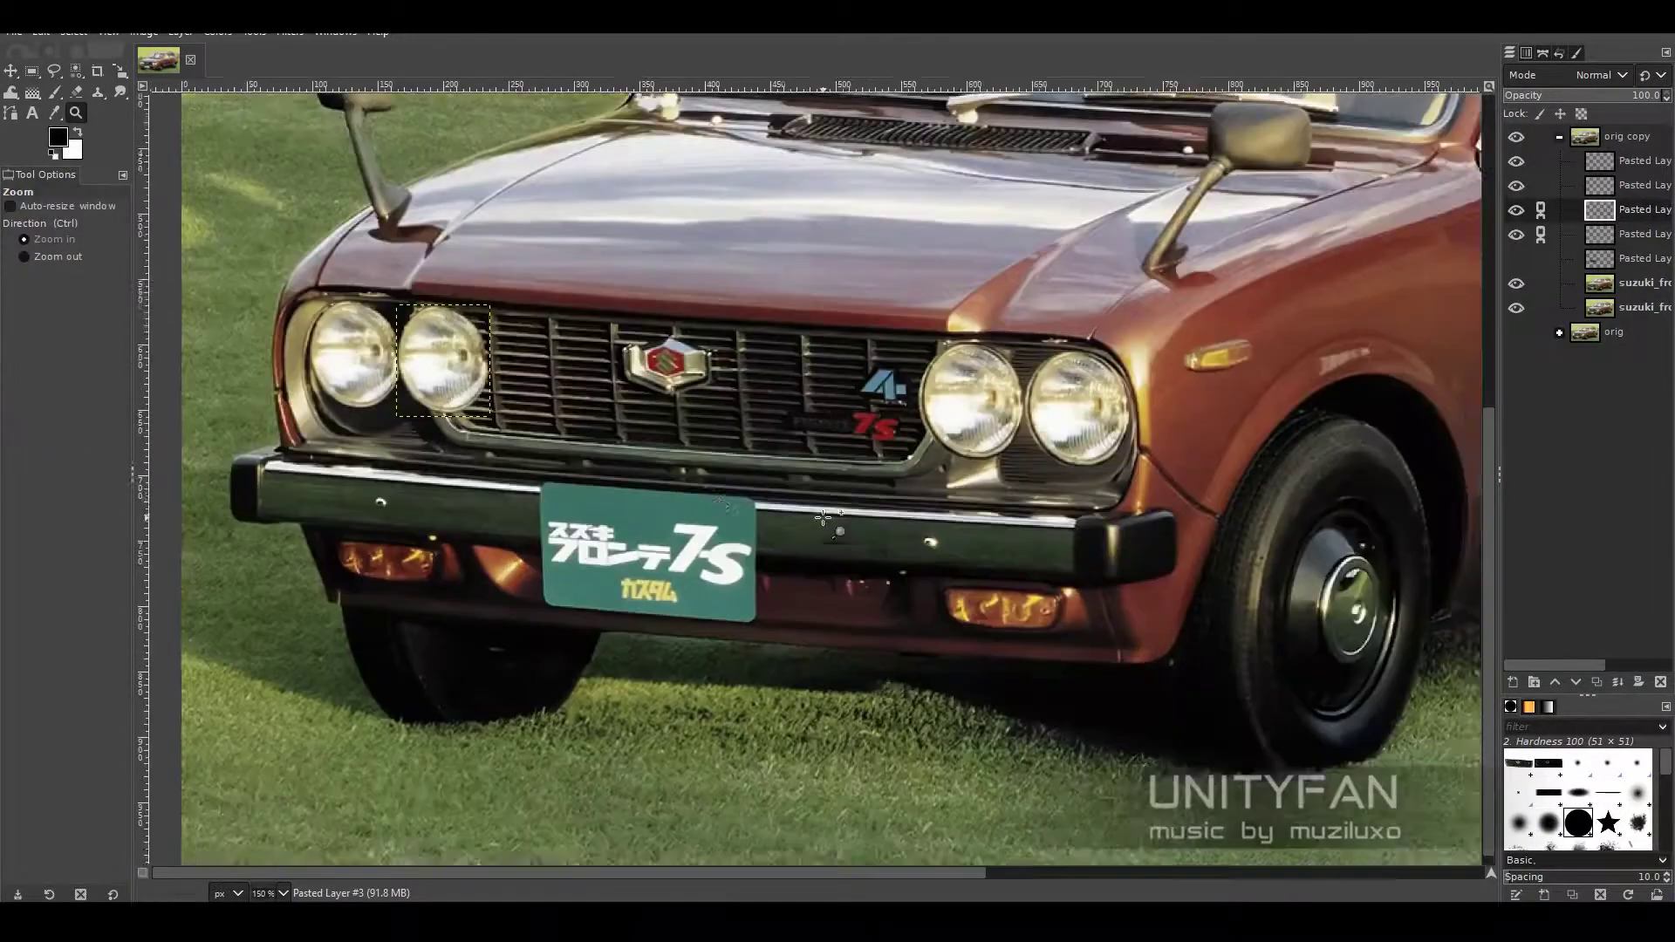
{"action": "left_click", "coordinate": [1547, 260]}
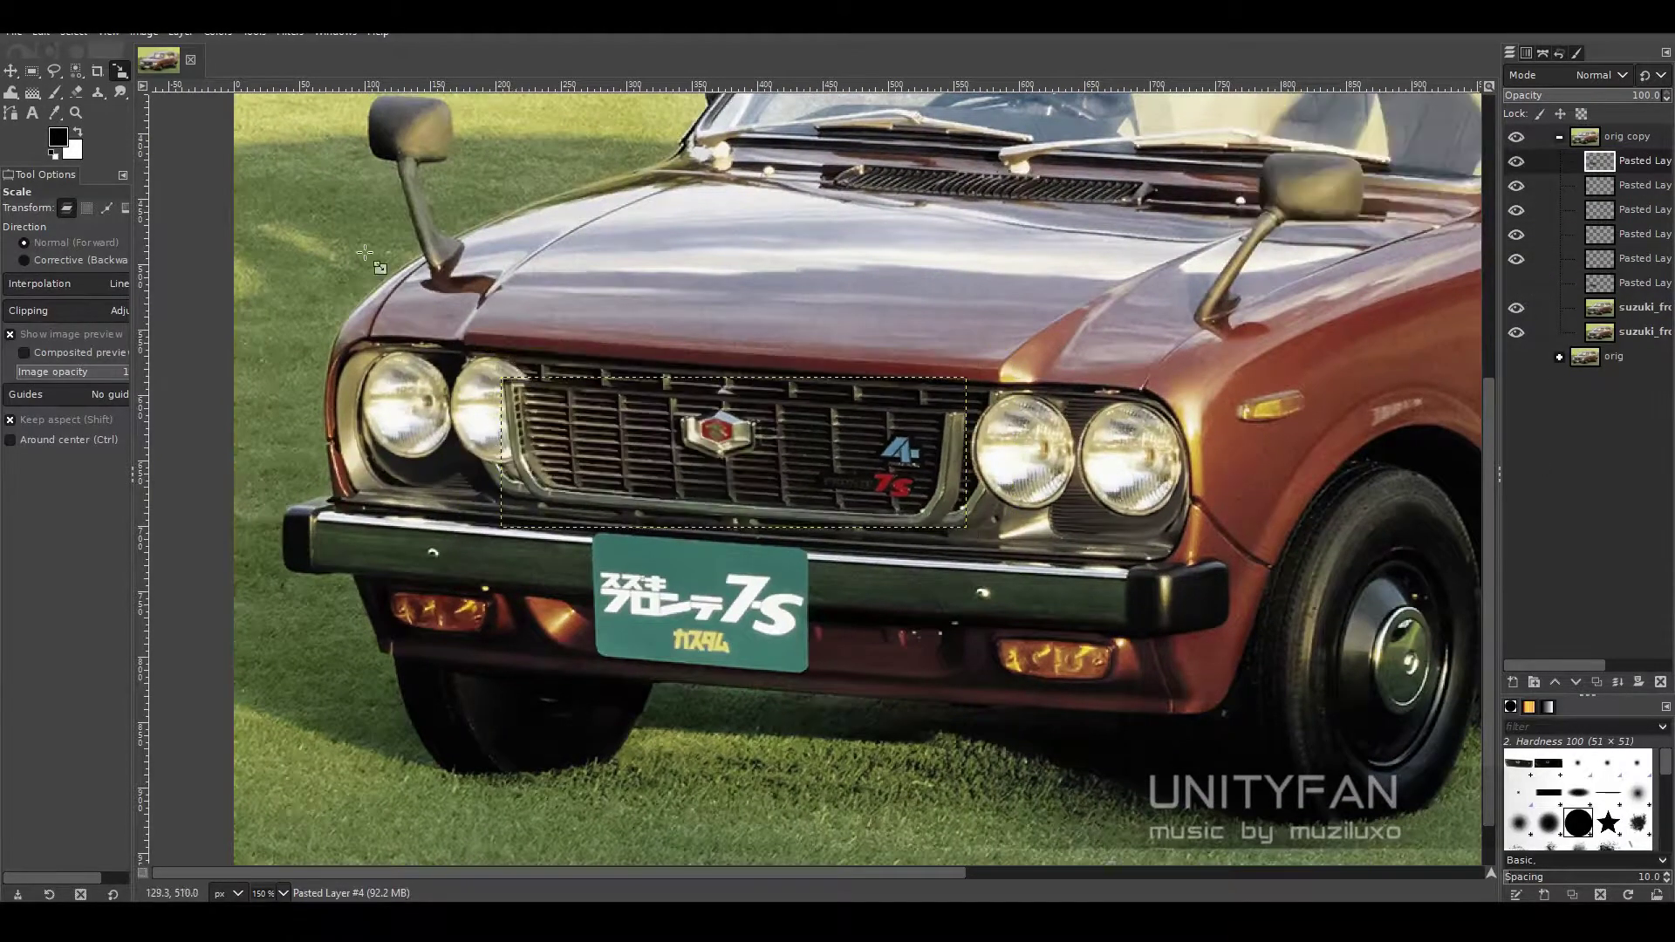
{"action": "left_click_drag", "start_coordinate": [691, 479], "coordinate": [757, 483]}
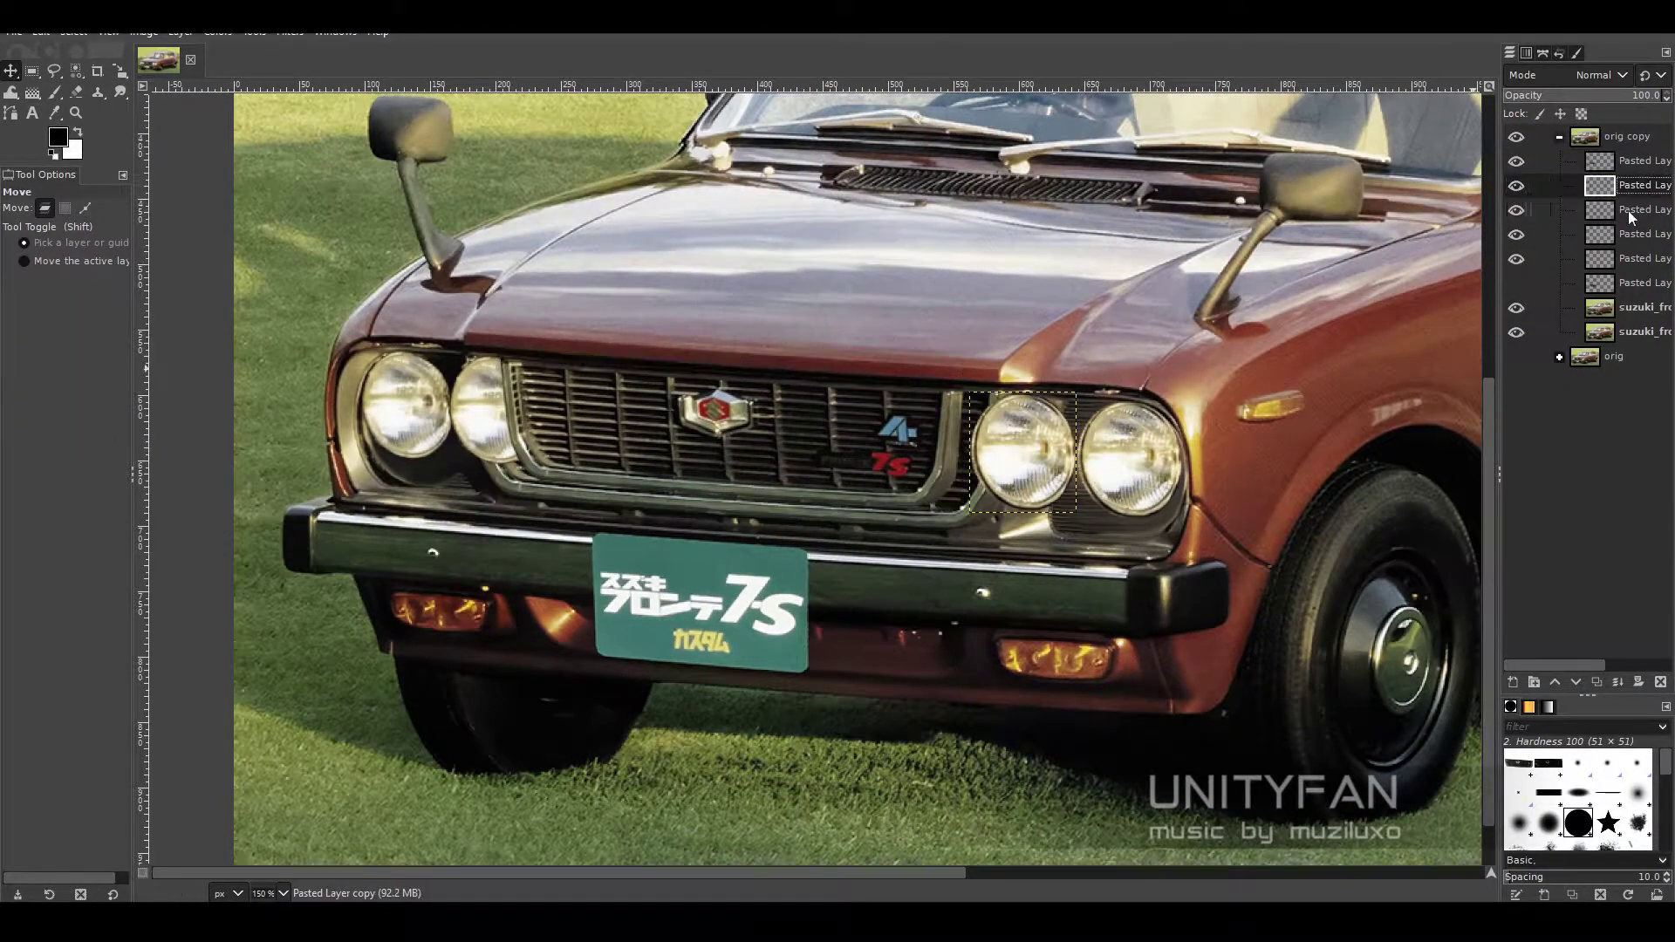
- Select the layer holding the left inner headlight
{"action": "left_click", "coordinate": [1637, 238]}
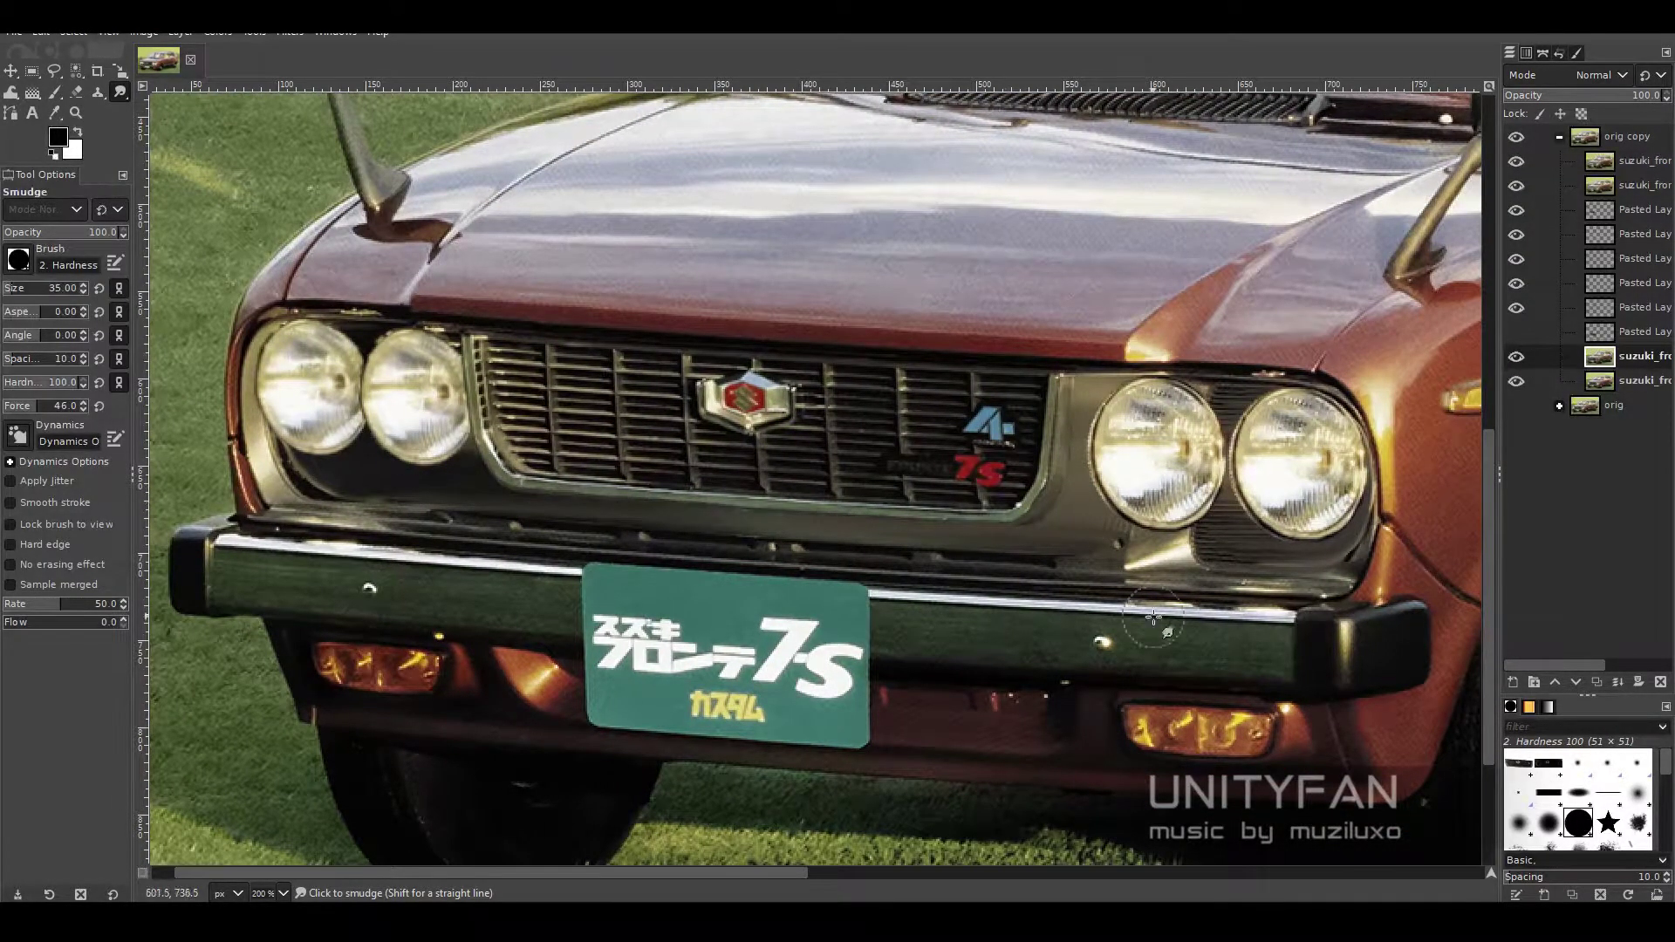
- Smear red hood paint down over the top of the grille
{"action": "key", "text": "z"}
{"action": "left_click", "coordinate": [1035, 395], "text": "ctrl"}
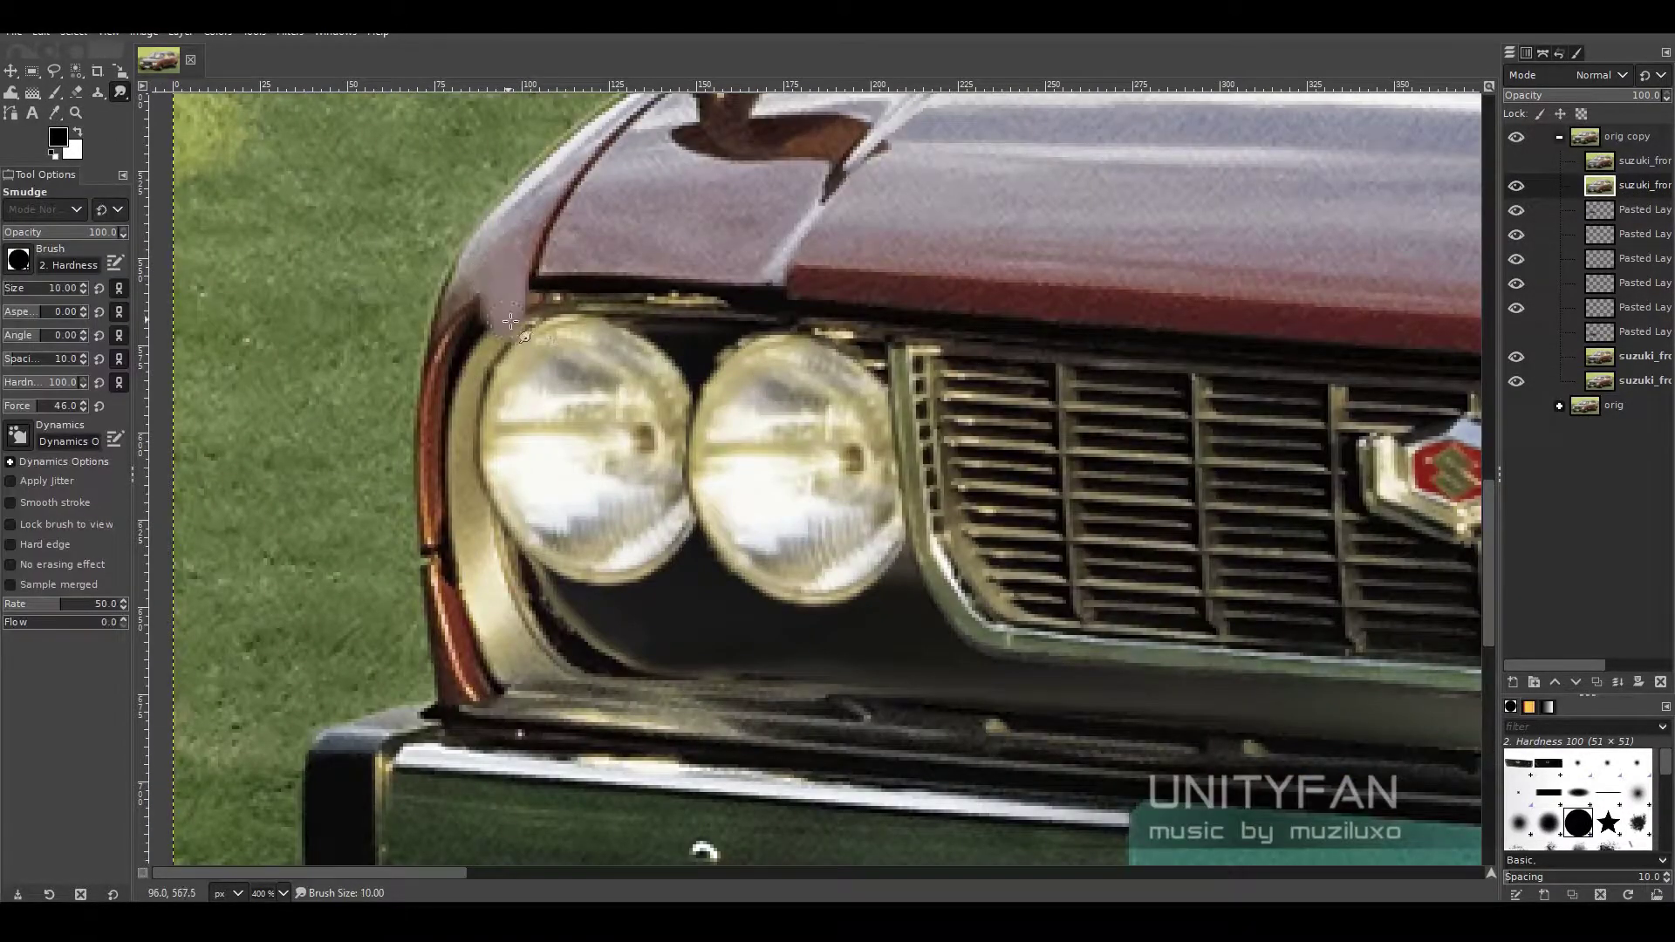
{"action": "scroll", "coordinate": [785, 366], "scroll_direction": "right", "scroll_amount": 3}
{"action": "scroll", "coordinate": [733, 388], "scroll_direction": "right", "scroll_amount": 2}
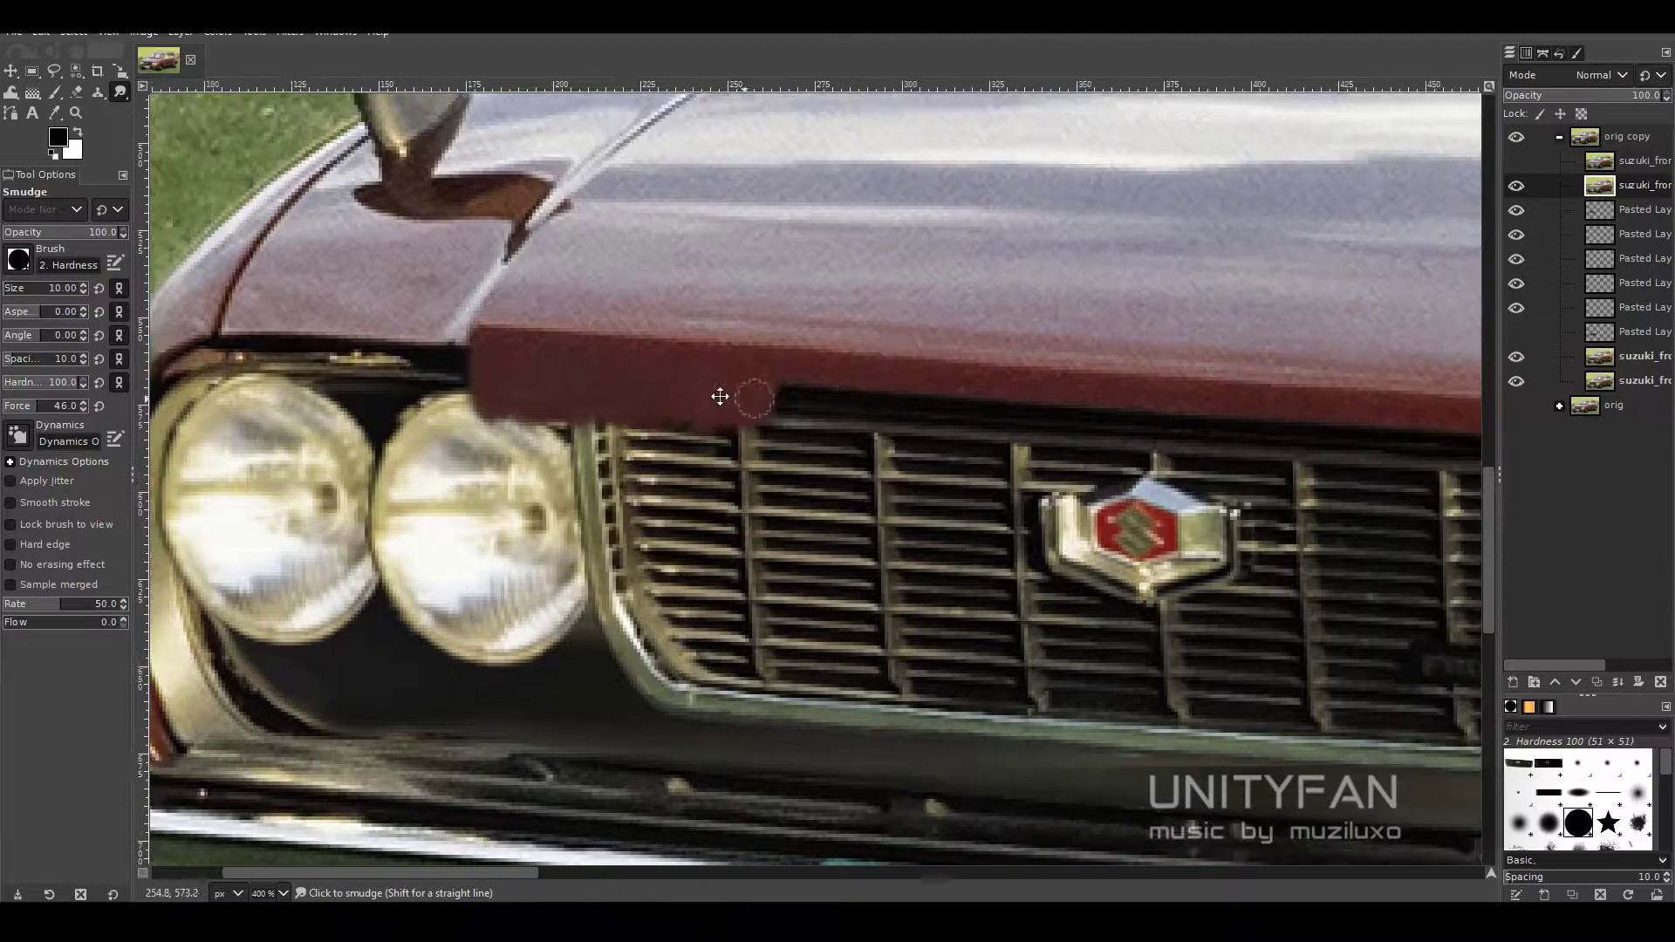
{"action": "scroll", "coordinate": [768, 391], "scroll_direction": "right", "scroll_amount": 1}
{"action": "scroll", "coordinate": [698, 410], "scroll_direction": "right", "scroll_amount": 2}
{"action": "scroll", "coordinate": [589, 409], "scroll_direction": "right", "scroll_amount": 2}
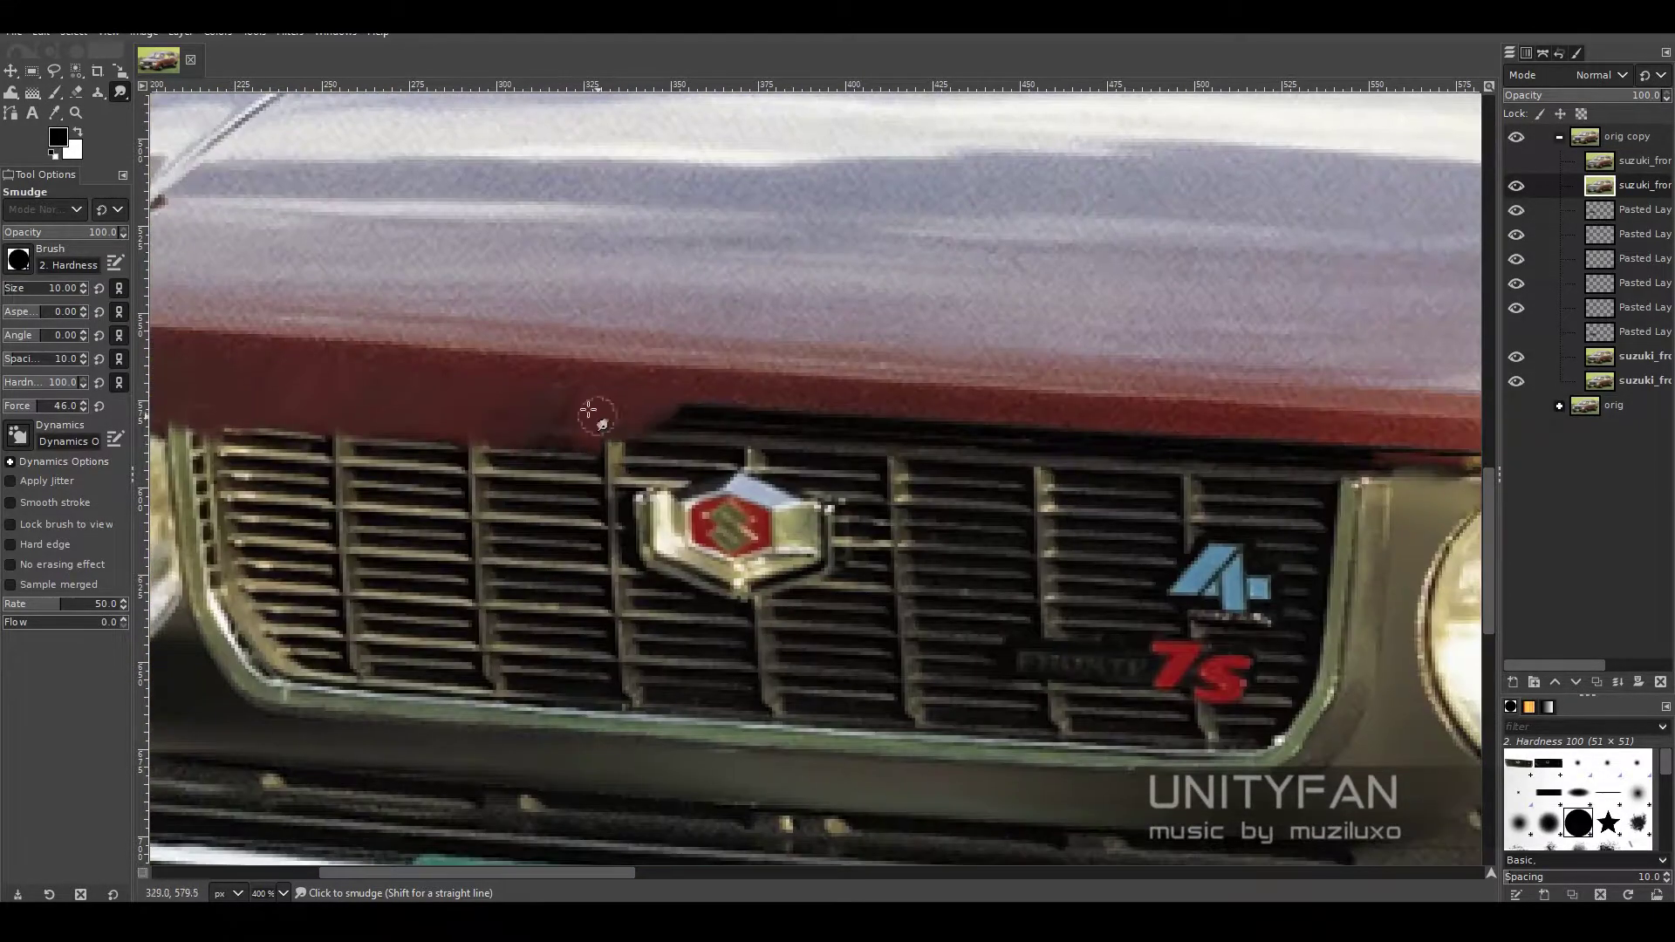
{"action": "scroll", "coordinate": [643, 407], "scroll_direction": "right", "scroll_amount": 1}
{"action": "left_click_drag", "start_coordinate": [737, 414], "coordinate": [691, 450]}
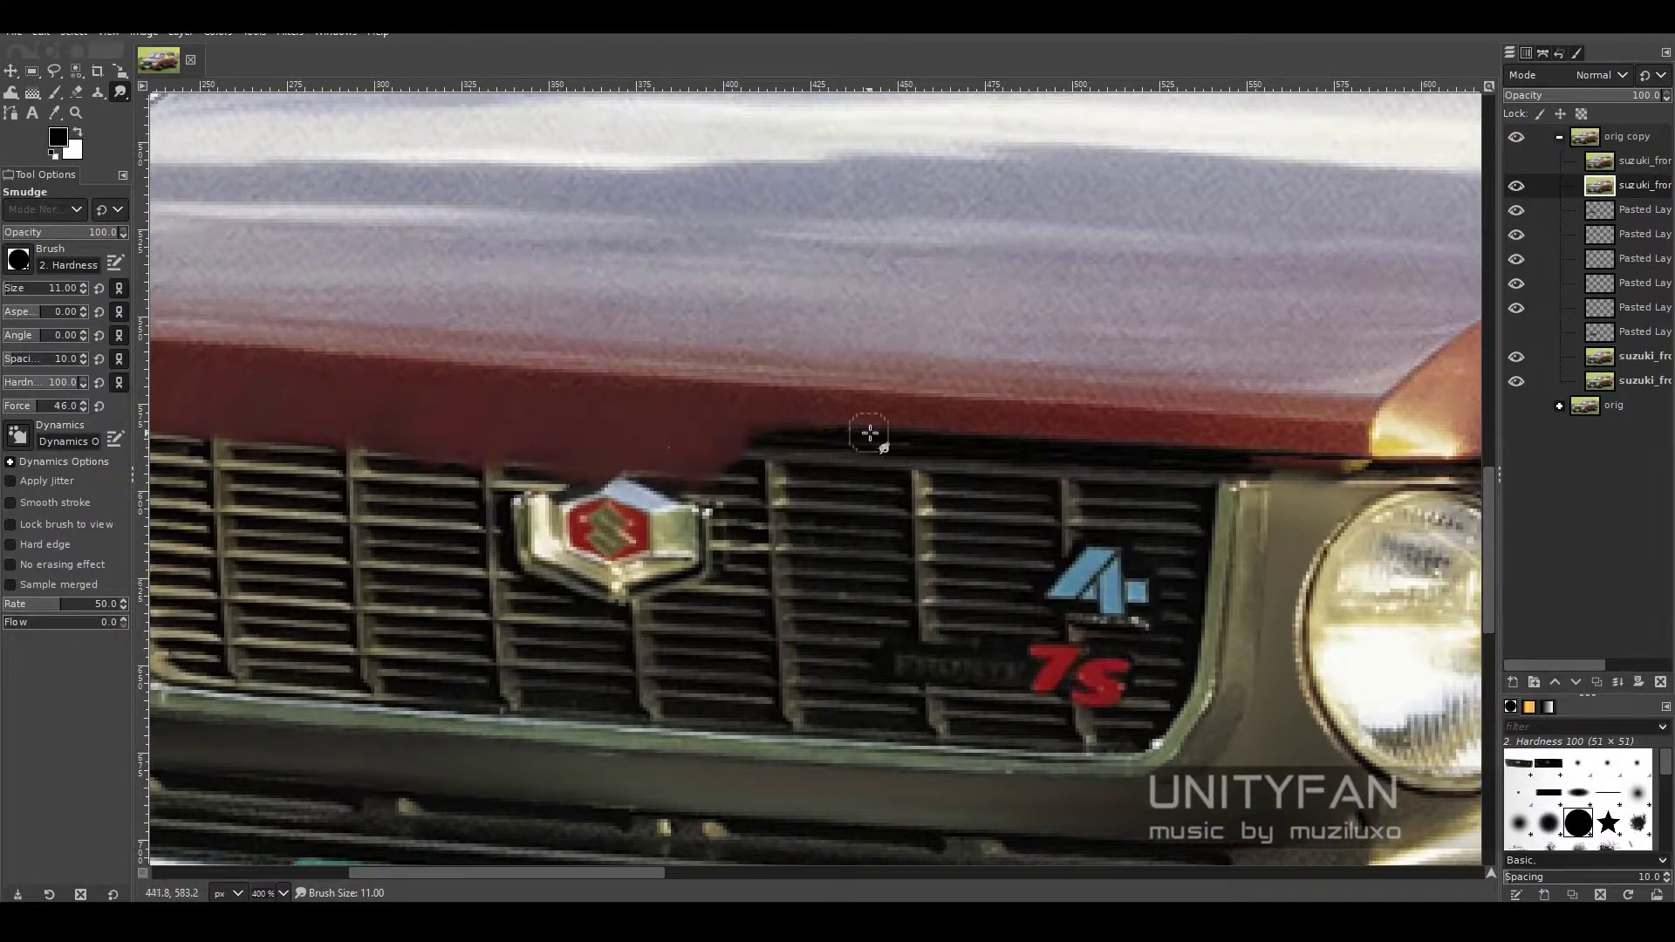
- Smudge body paint over the gap above the left headlights with a smaller brush
{"action": "scroll", "coordinate": [785, 427], "scroll_direction": "right", "scroll_amount": 3}
{"action": "scroll", "coordinate": [647, 432], "scroll_direction": "right", "scroll_amount": 2}
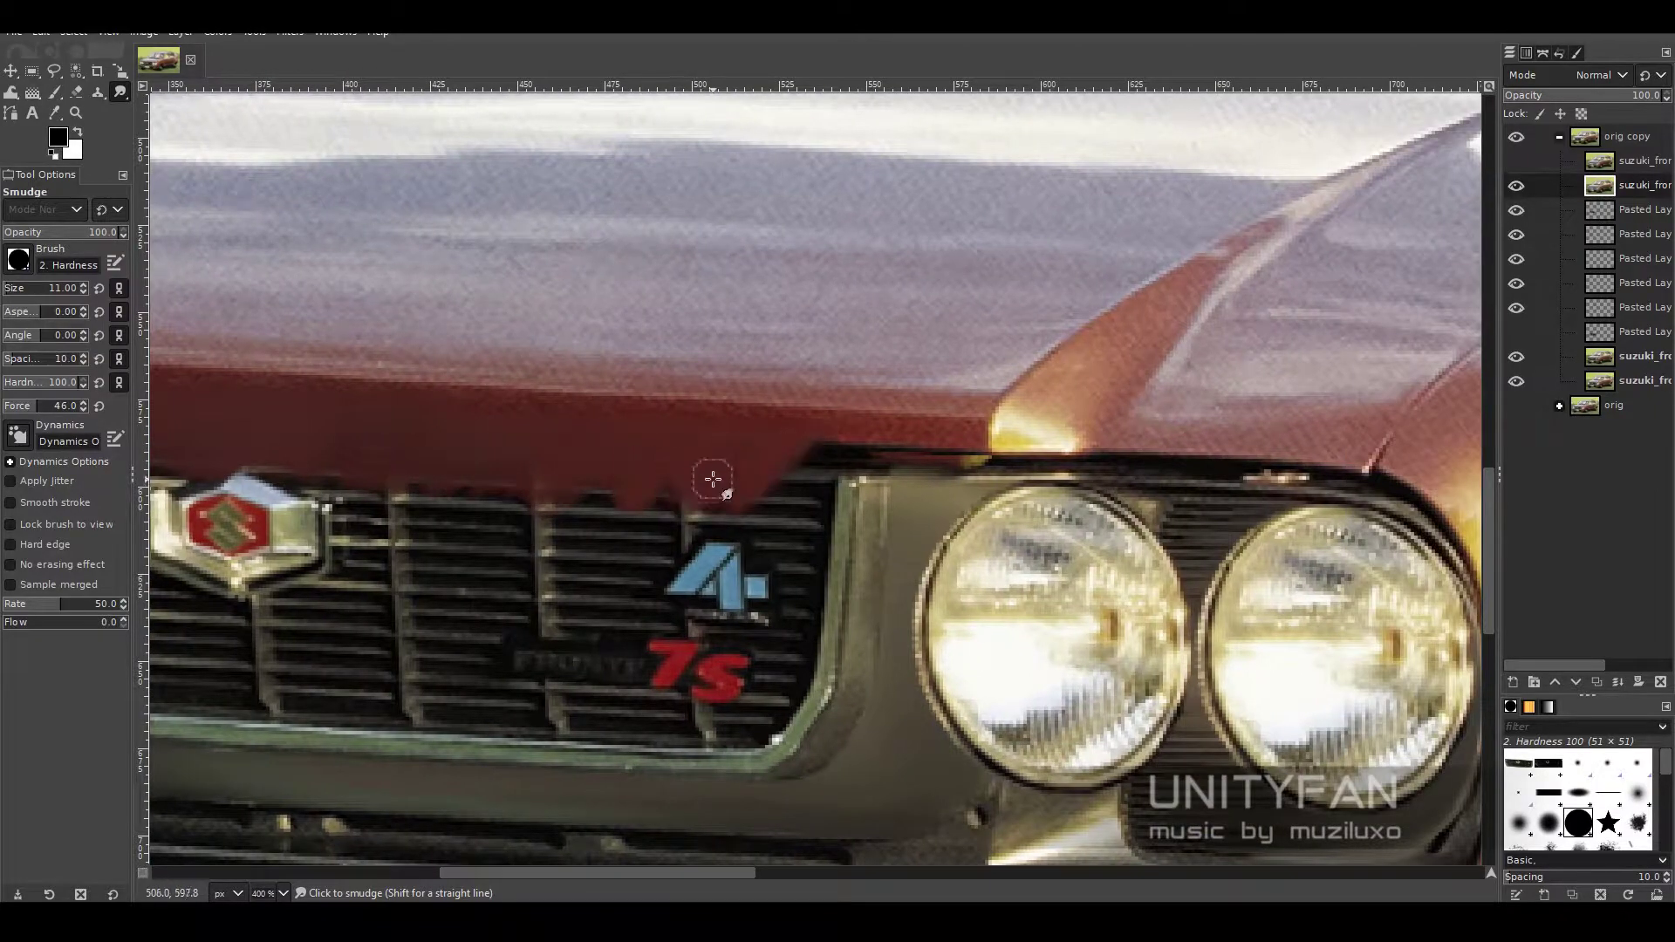
{"action": "scroll", "coordinate": [713, 479], "scroll_direction": "right", "scroll_amount": 2}
{"action": "scroll", "coordinate": [827, 523], "scroll_direction": "right", "scroll_amount": 2}
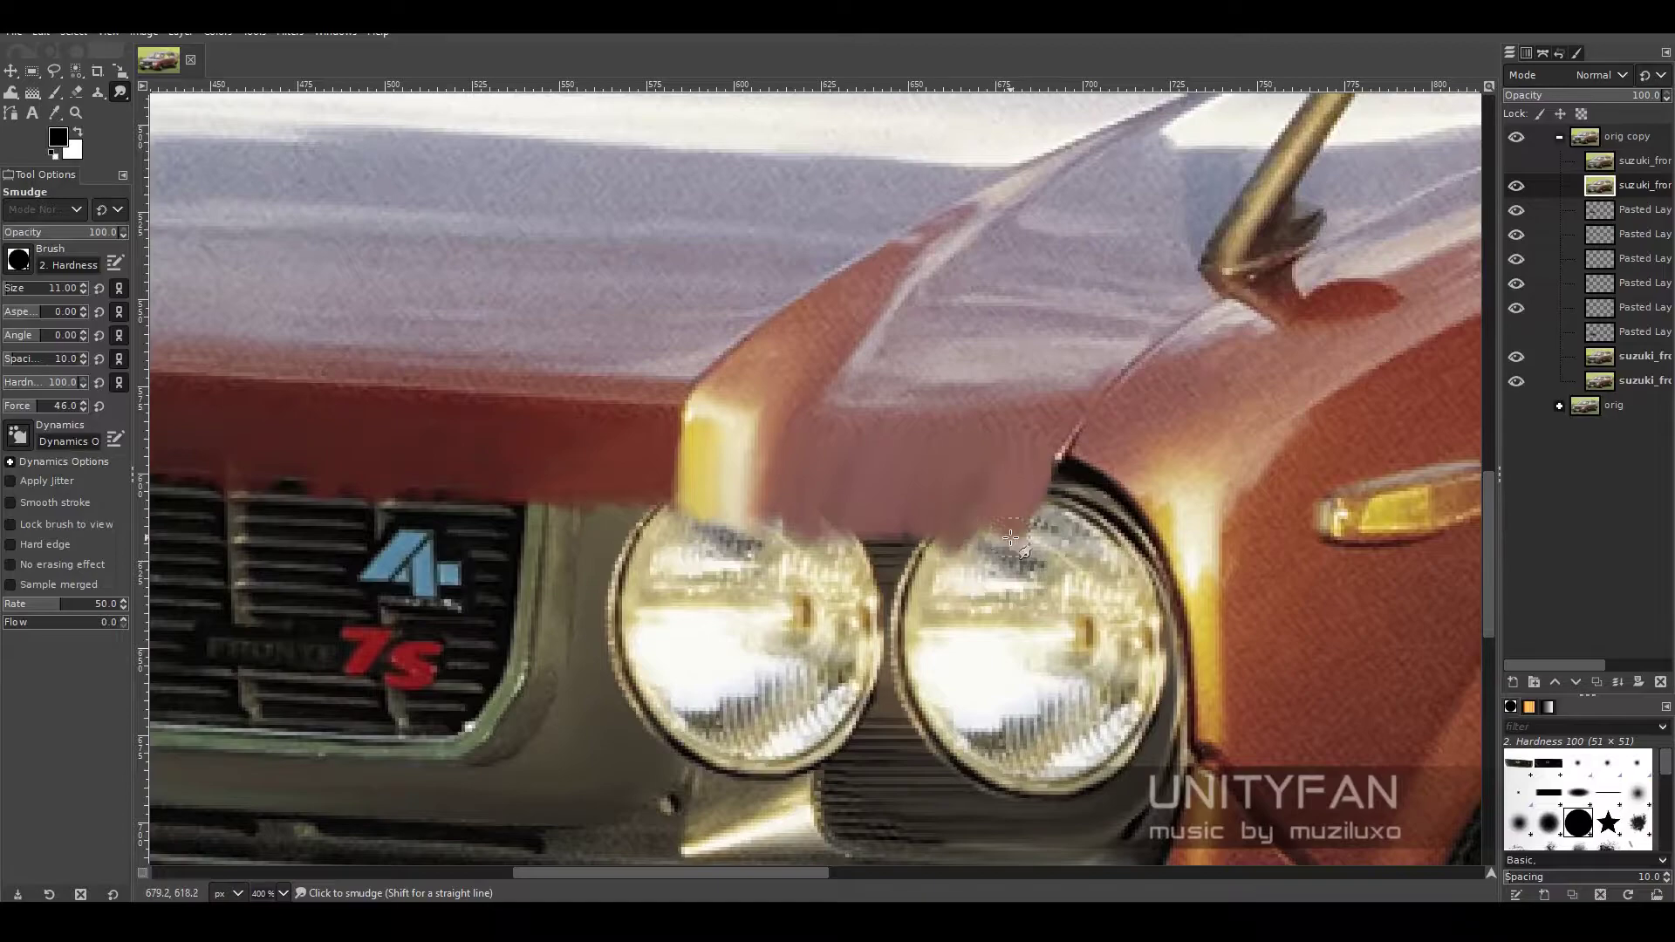
{"action": "scroll", "coordinate": [1010, 538], "scroll_direction": "right", "scroll_amount": 2}
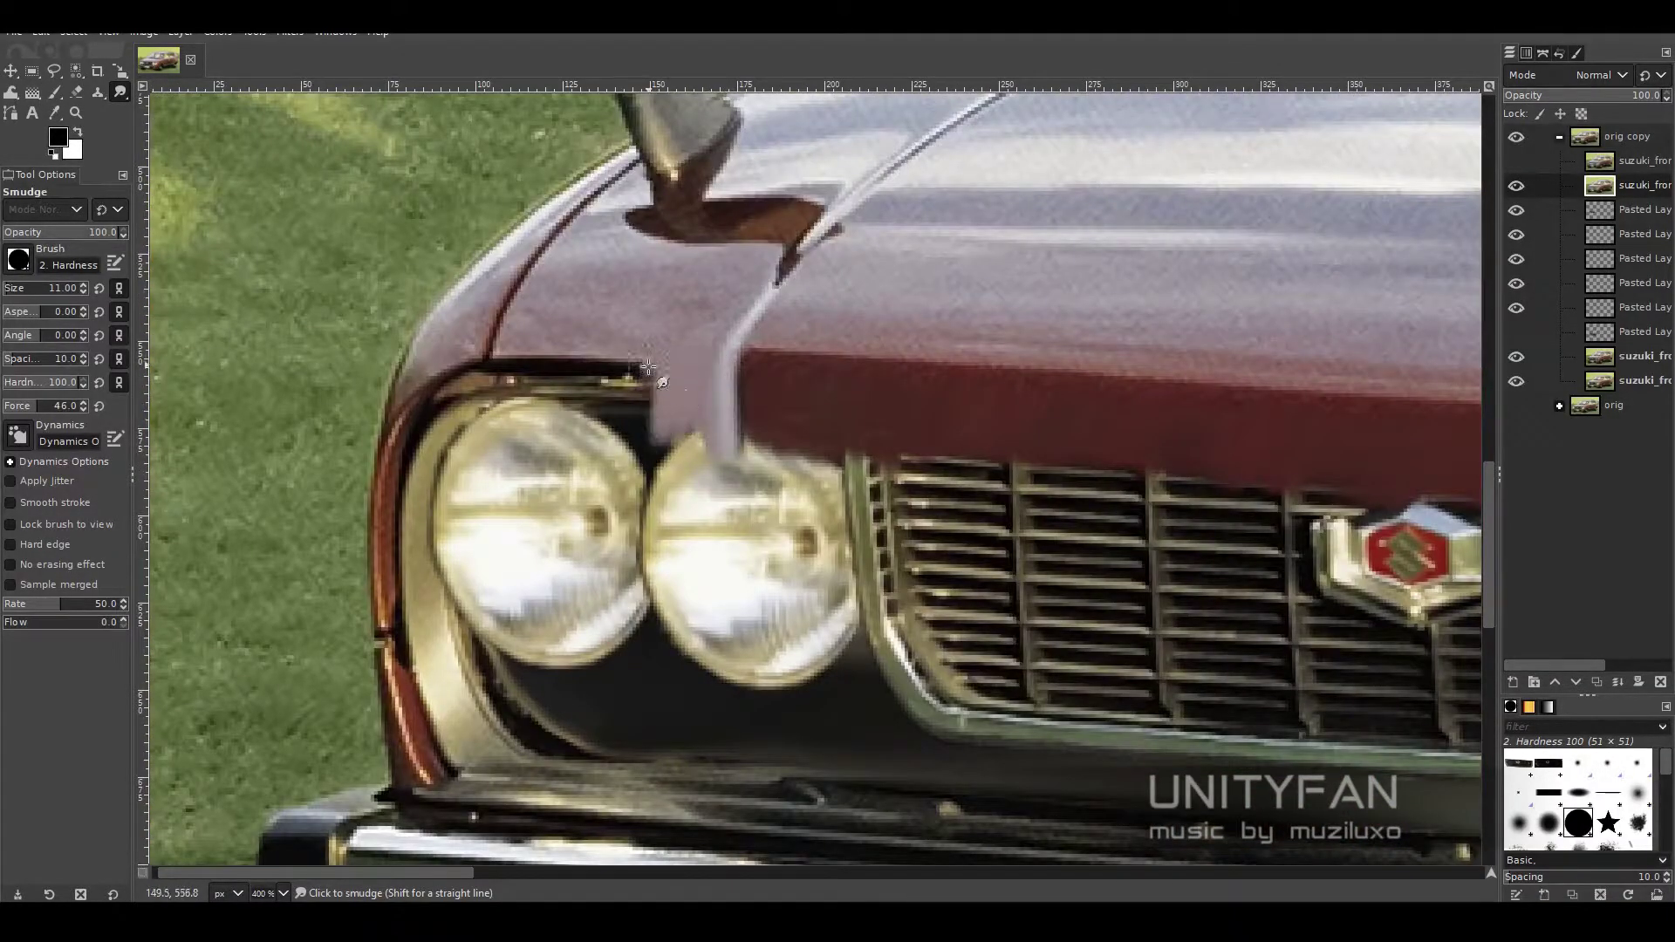
{"action": "left_click_drag", "start_coordinate": [648, 367], "coordinate": [635, 406]}
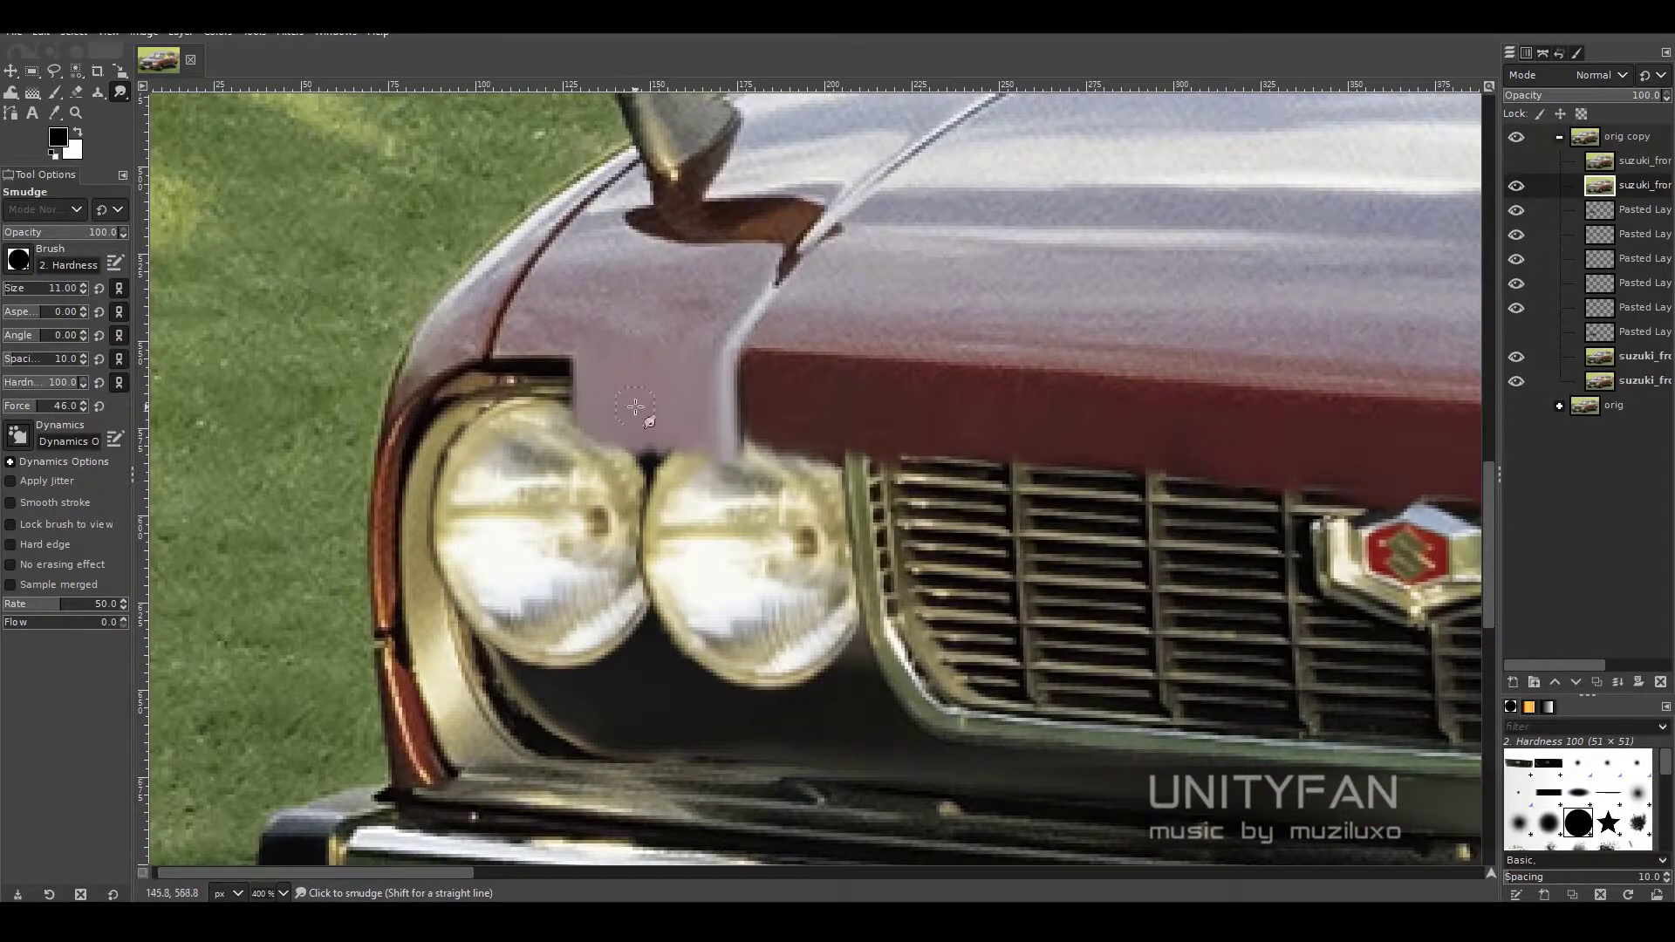
{"action": "key", "text": "bracketleft"}
{"action": "key", "text": "bracketleft"}
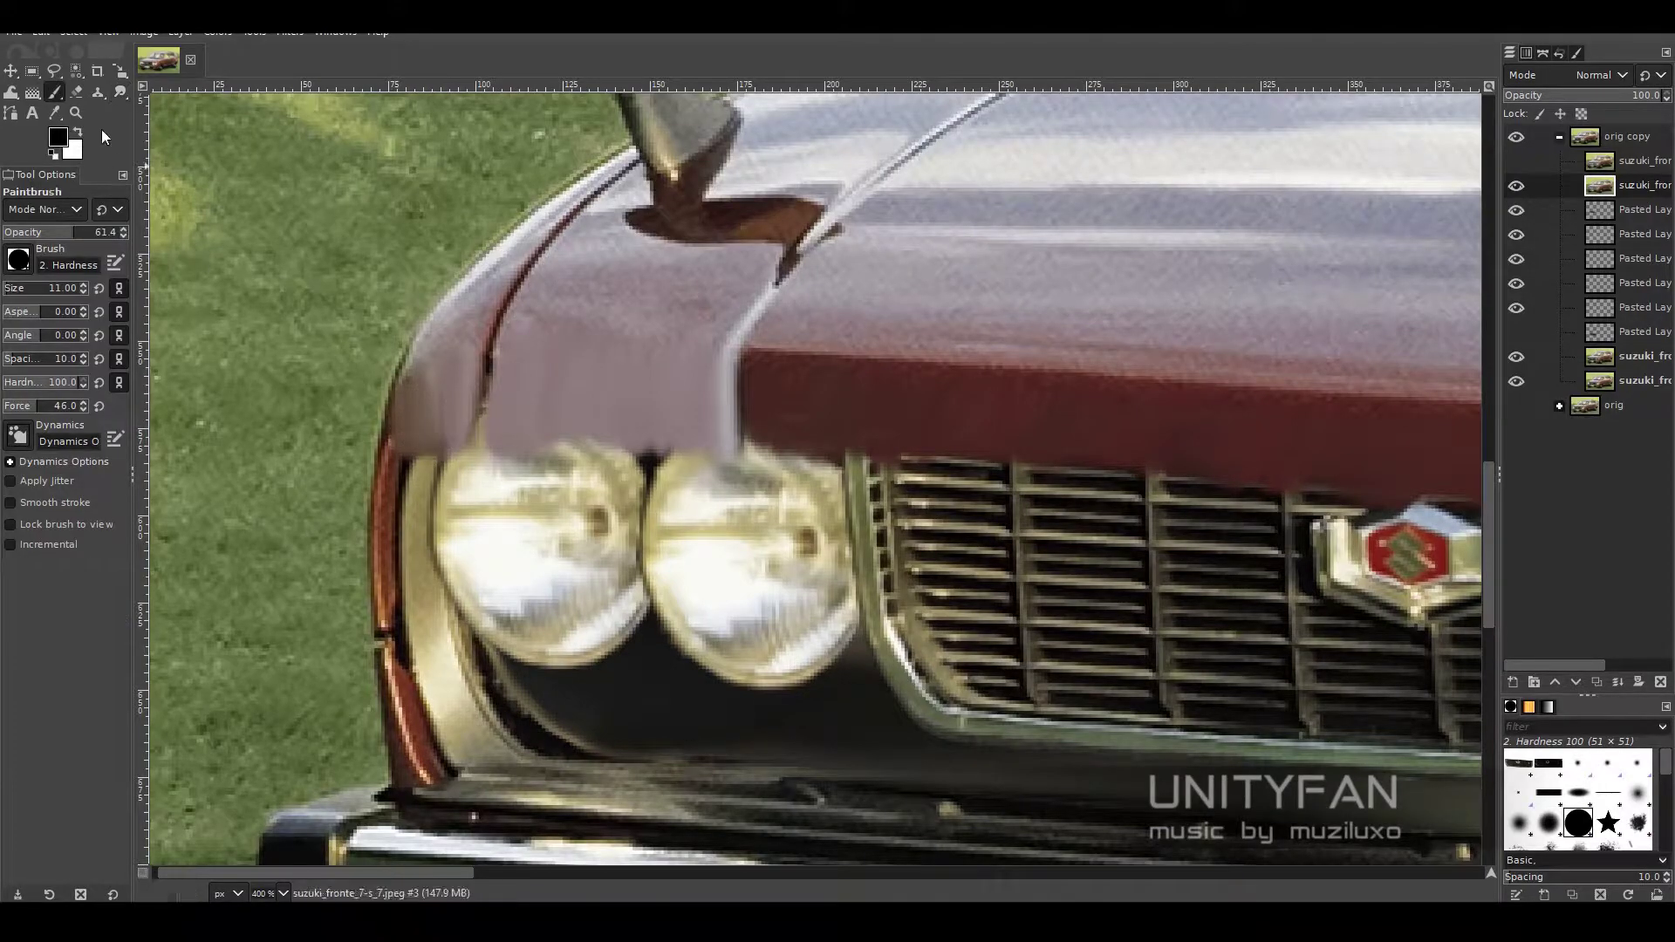
{"action": "left_click_drag", "start_coordinate": [403, 455], "coordinate": [419, 433]}
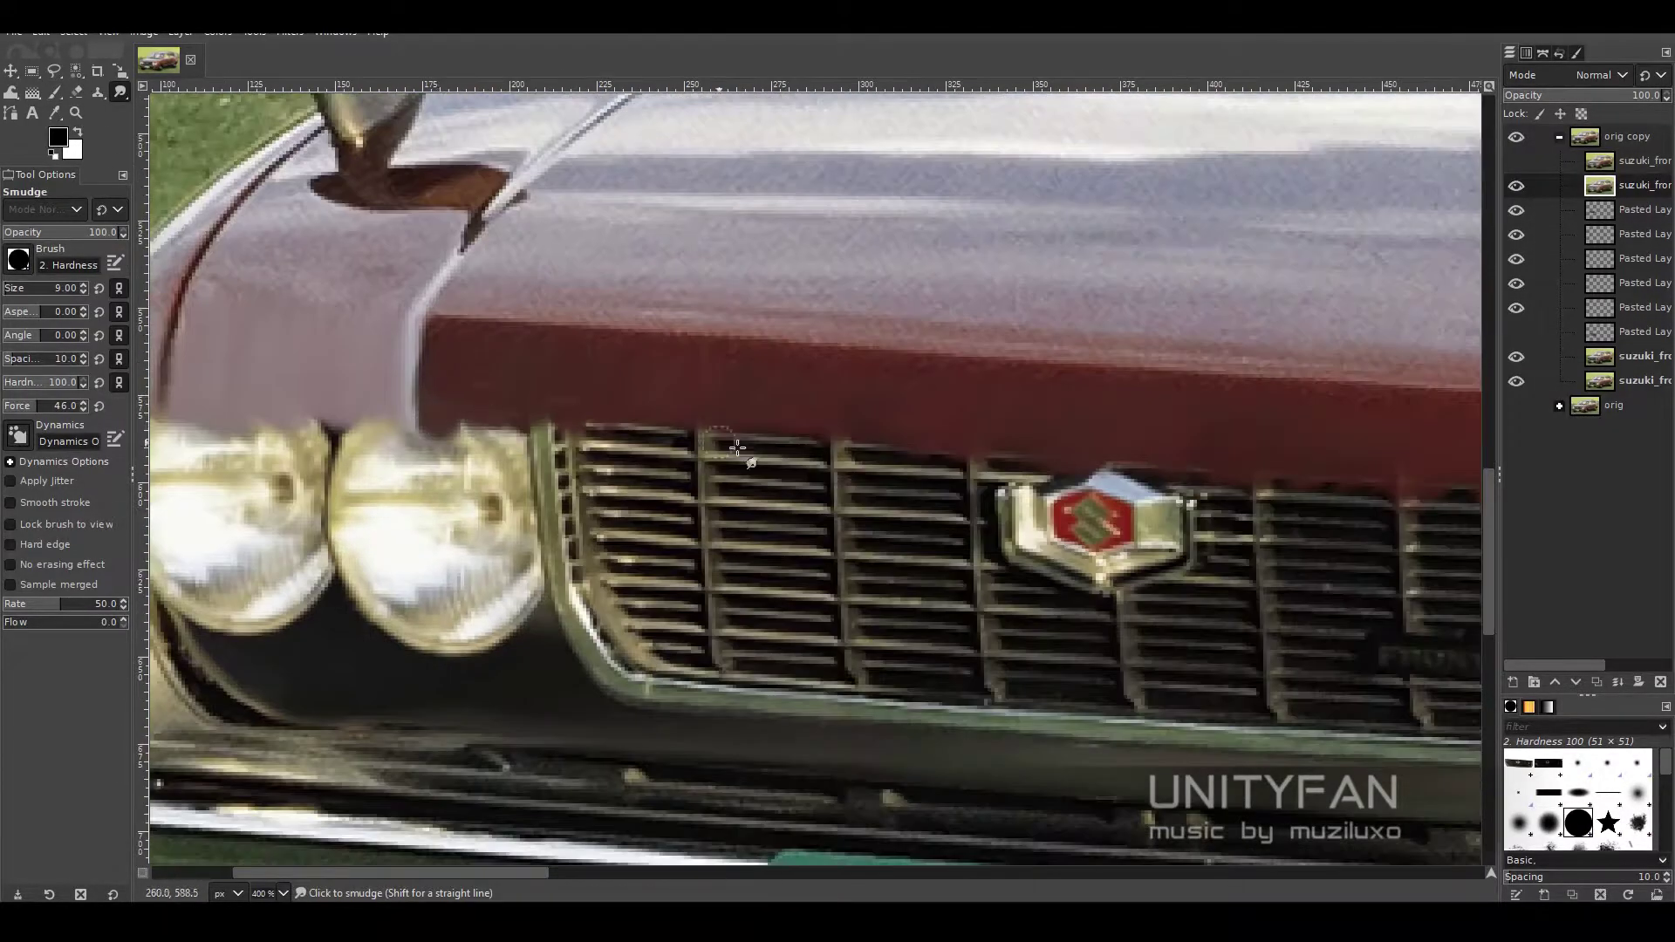
{"action": "key", "text": "minus"}
{"action": "key", "text": "f"}
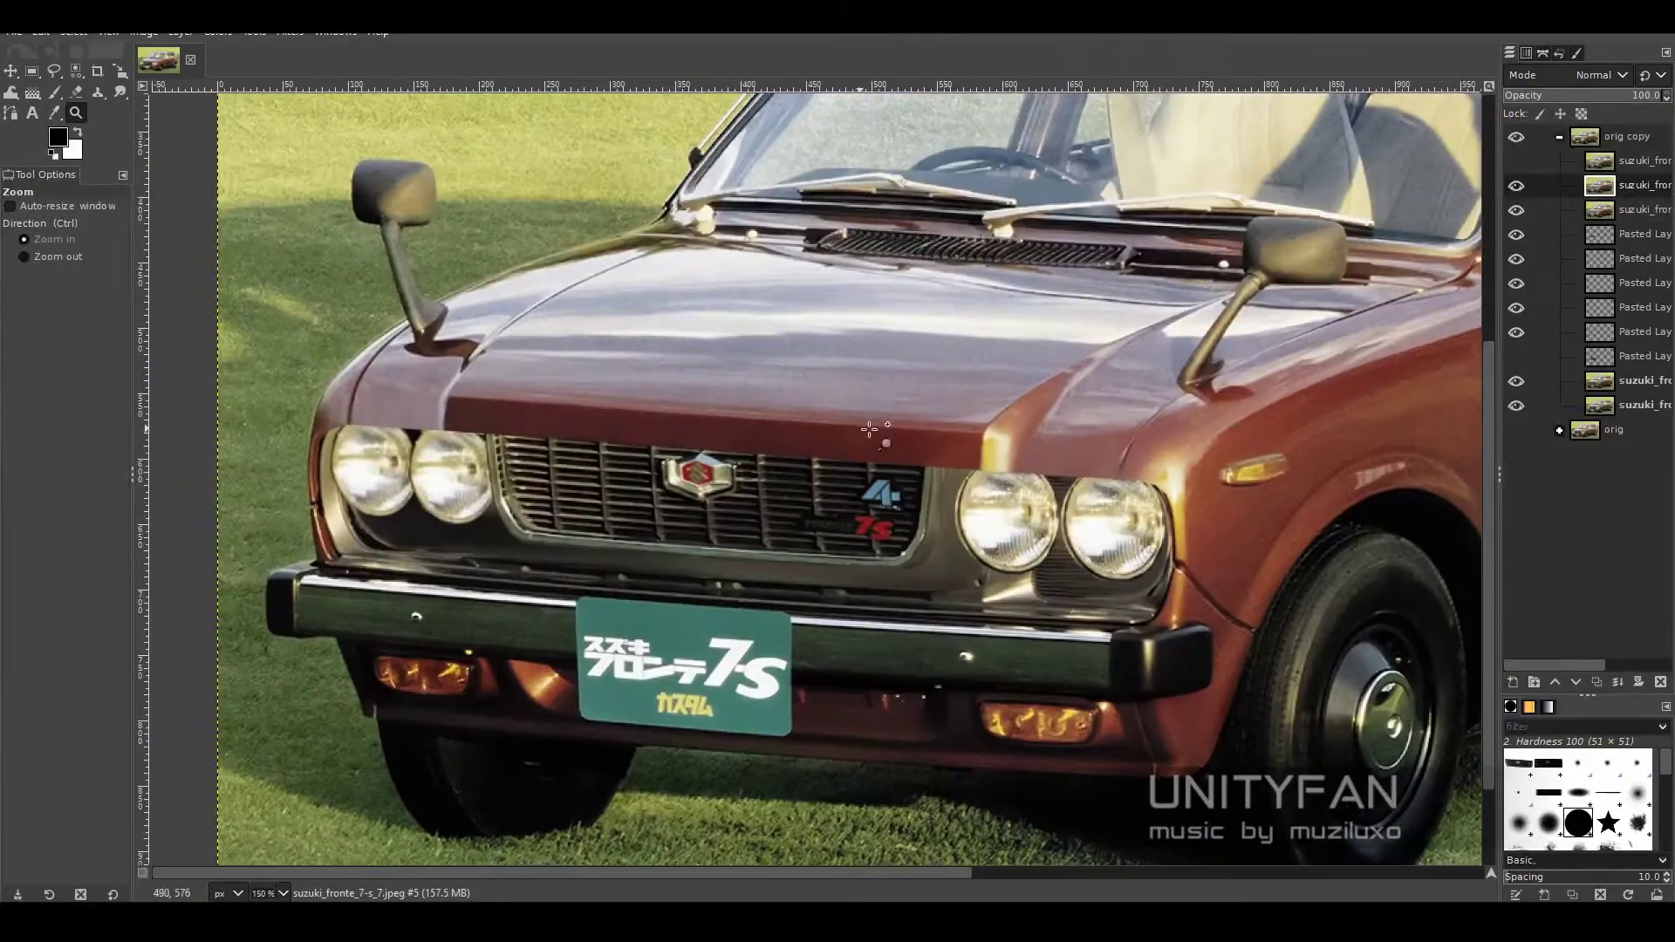
- Trace the front bumper with Free Select polygon points from its left corner to its right corner
{"action": "key", "text": "p"}
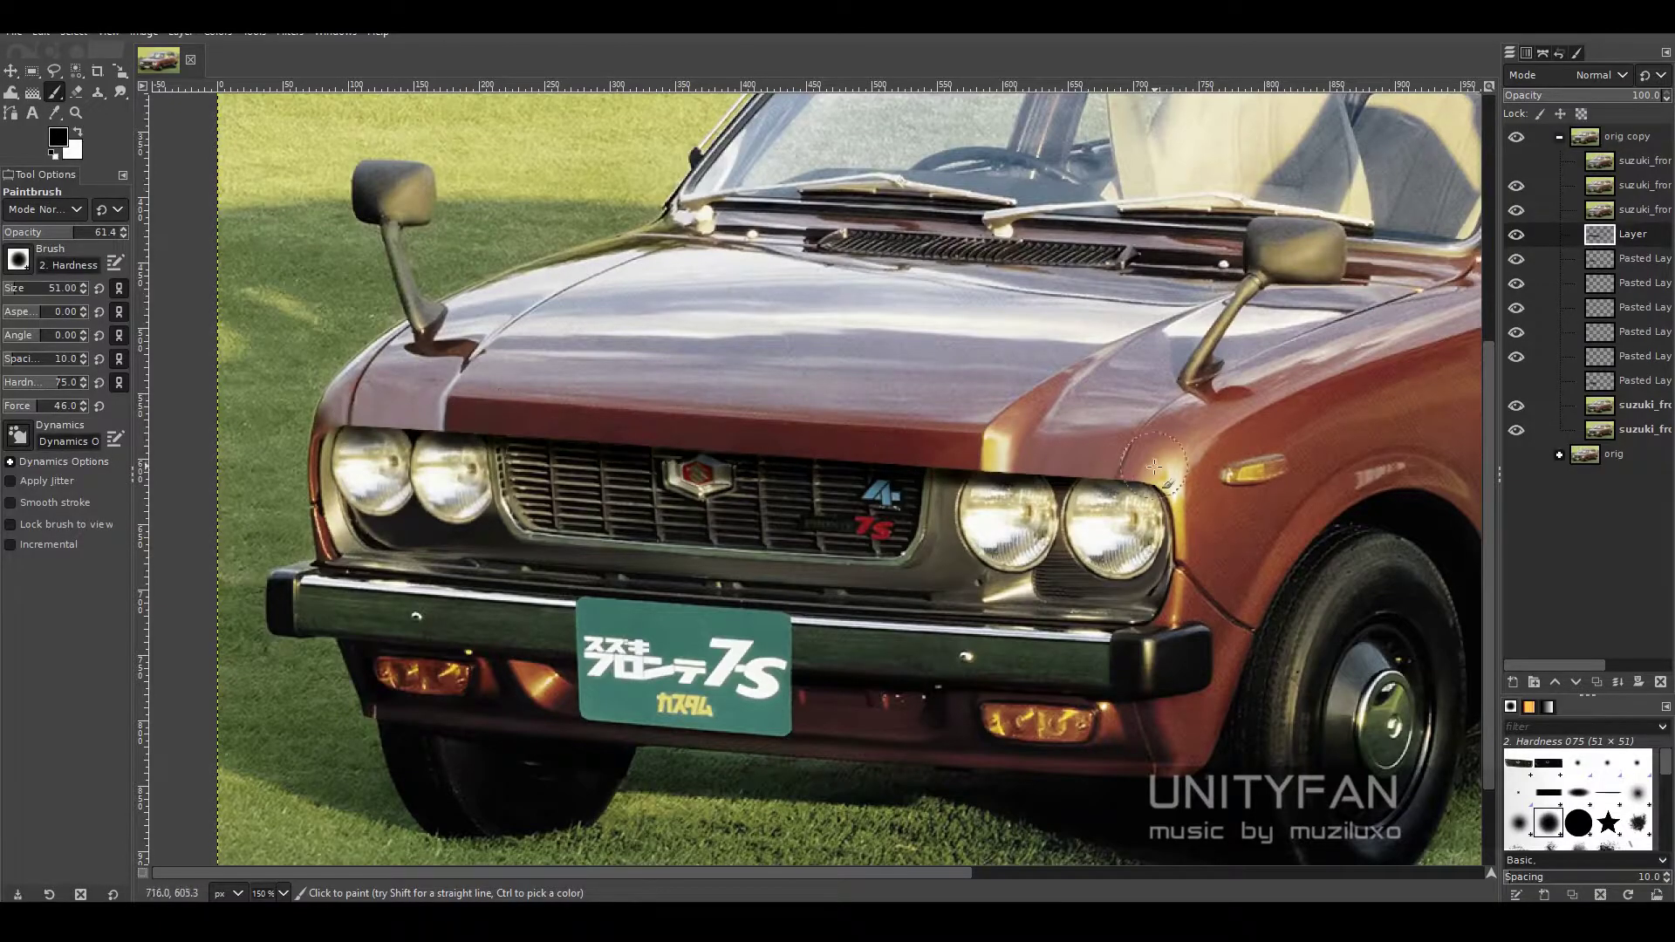
{"action": "key", "text": "z"}
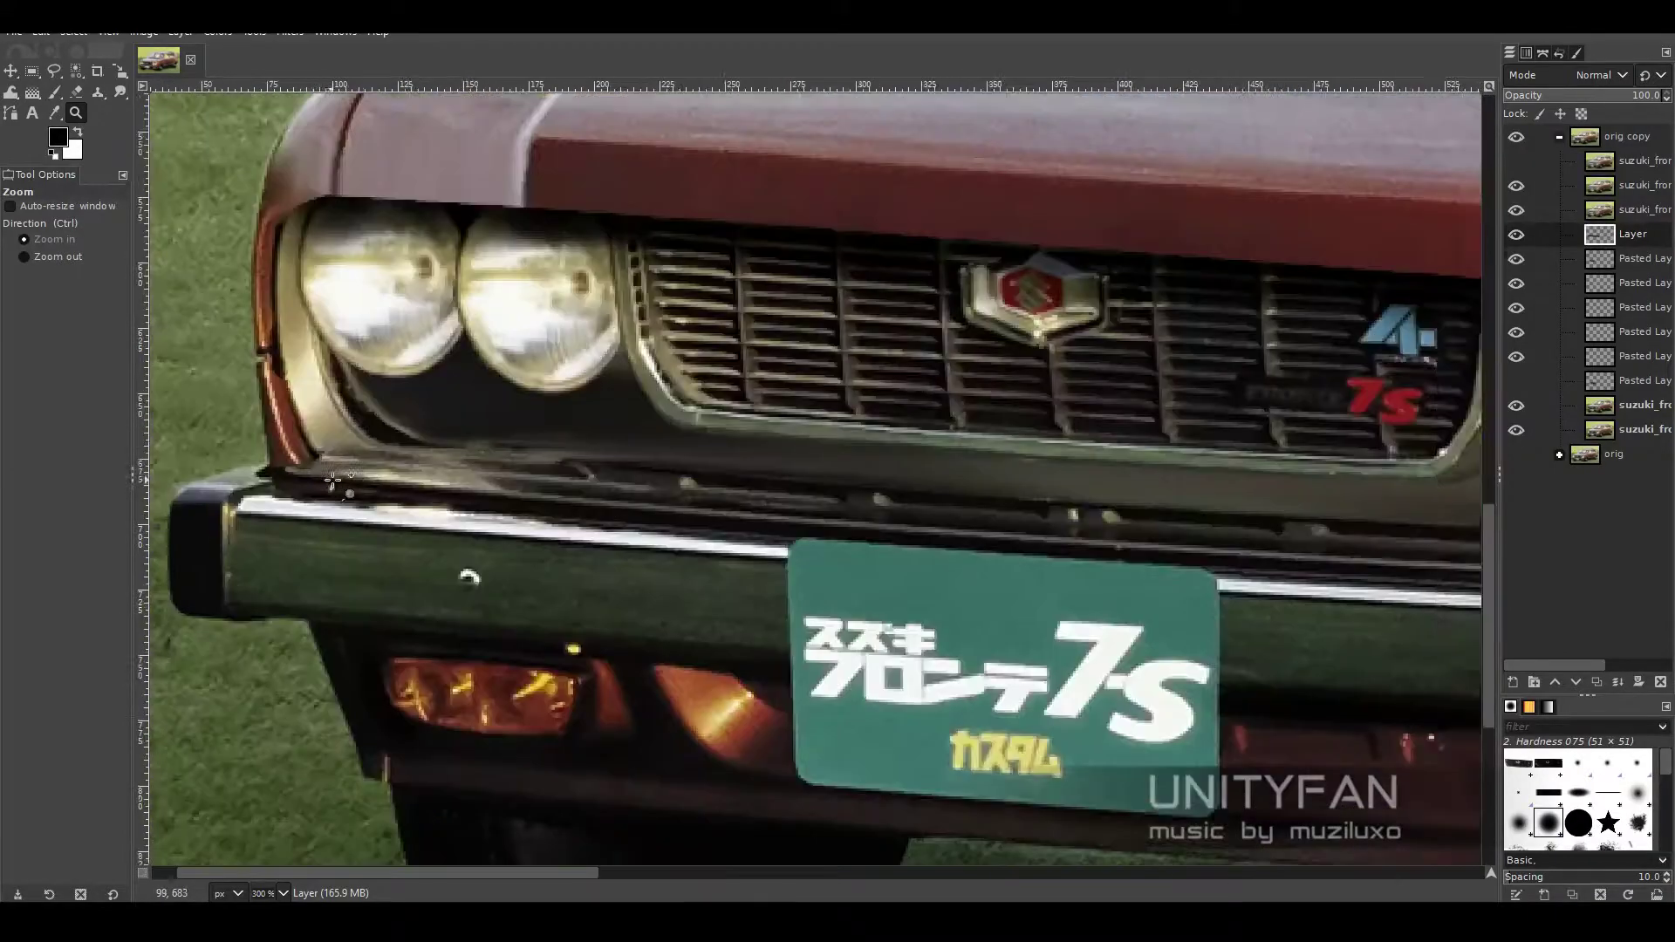
{"action": "key", "text": "f"}
{"action": "left_click", "coordinate": [1615, 186]}
{"action": "left_click", "coordinate": [424, 439]}
{"action": "left_click", "coordinate": [397, 442]}
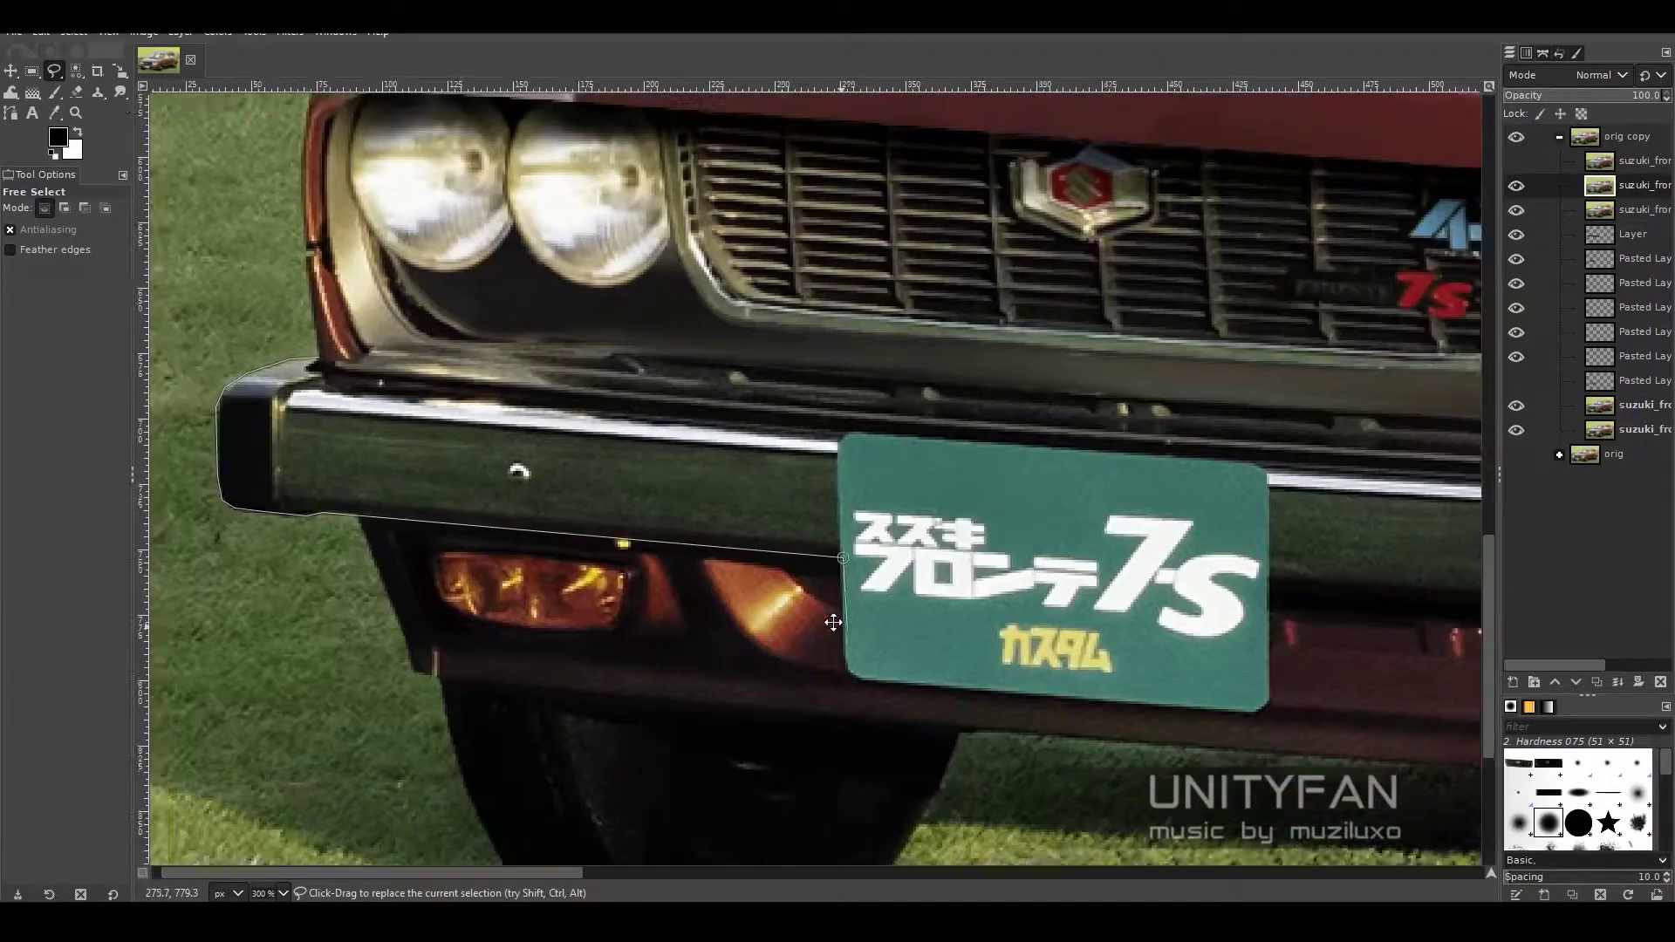
{"action": "scroll", "coordinate": [371, 594], "scroll_direction": "right", "scroll_amount": 2}
{"action": "scroll", "coordinate": [766, 572], "scroll_direction": "right", "scroll_amount": 10}
{"action": "left_click", "coordinate": [1330, 601]}
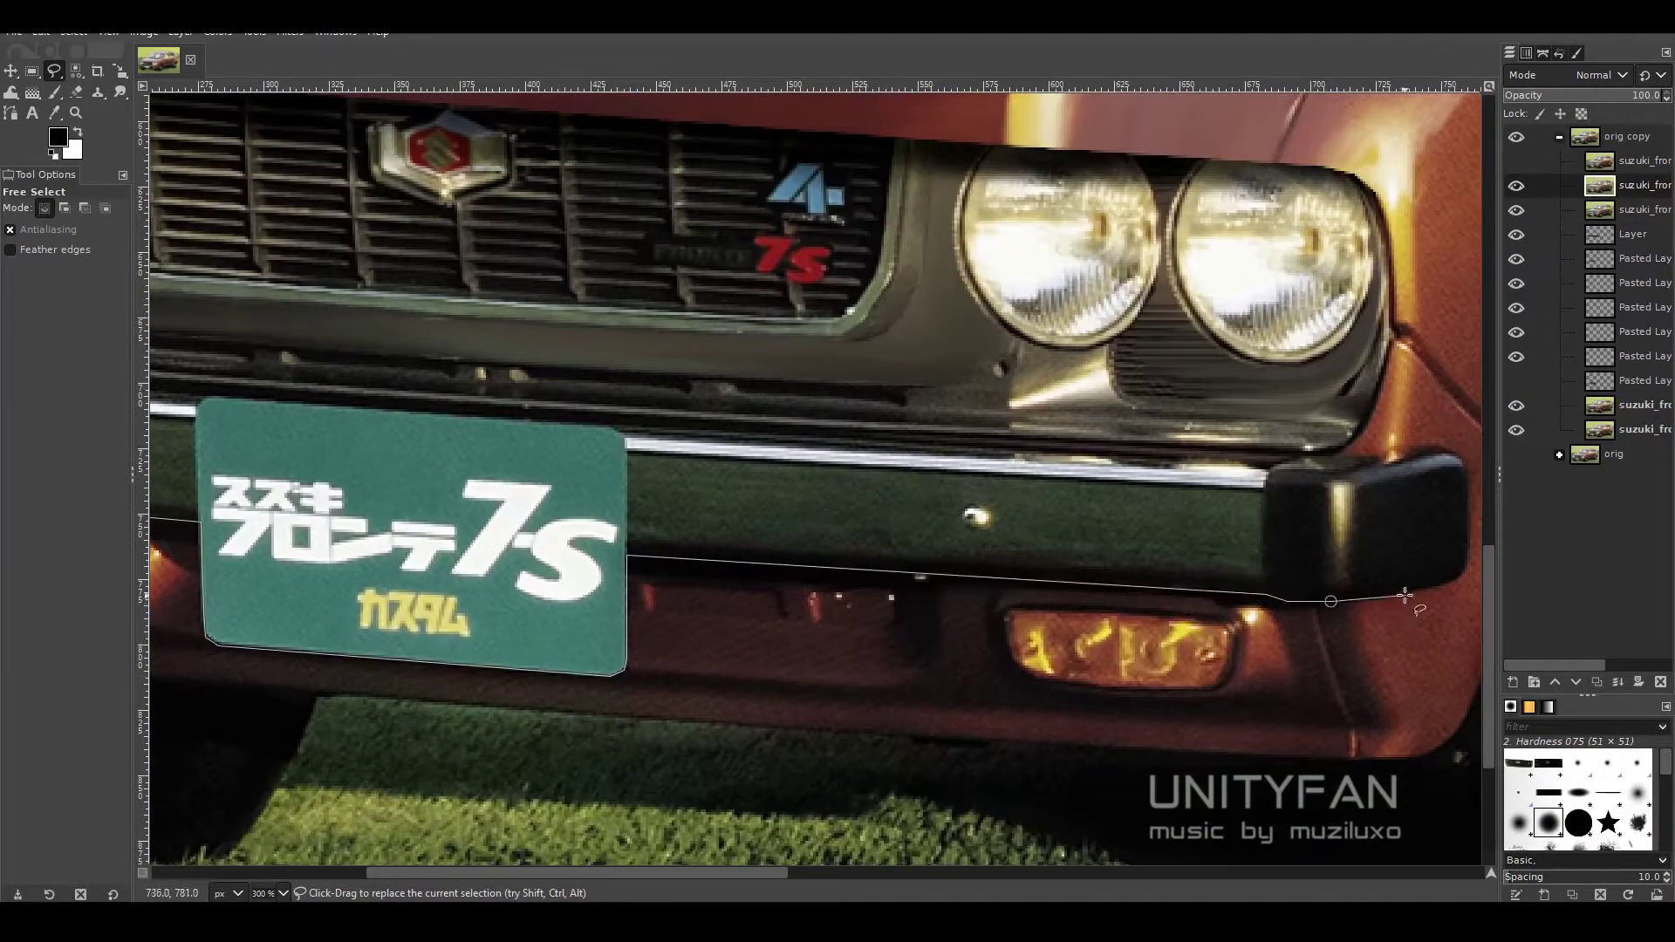
{"action": "scroll", "coordinate": [1404, 596], "scroll_direction": "right", "scroll_amount": 2}
{"action": "left_click", "coordinate": [1280, 555]}
{"action": "scroll", "coordinate": [959, 462], "scroll_direction": "left", "scroll_amount": 4}
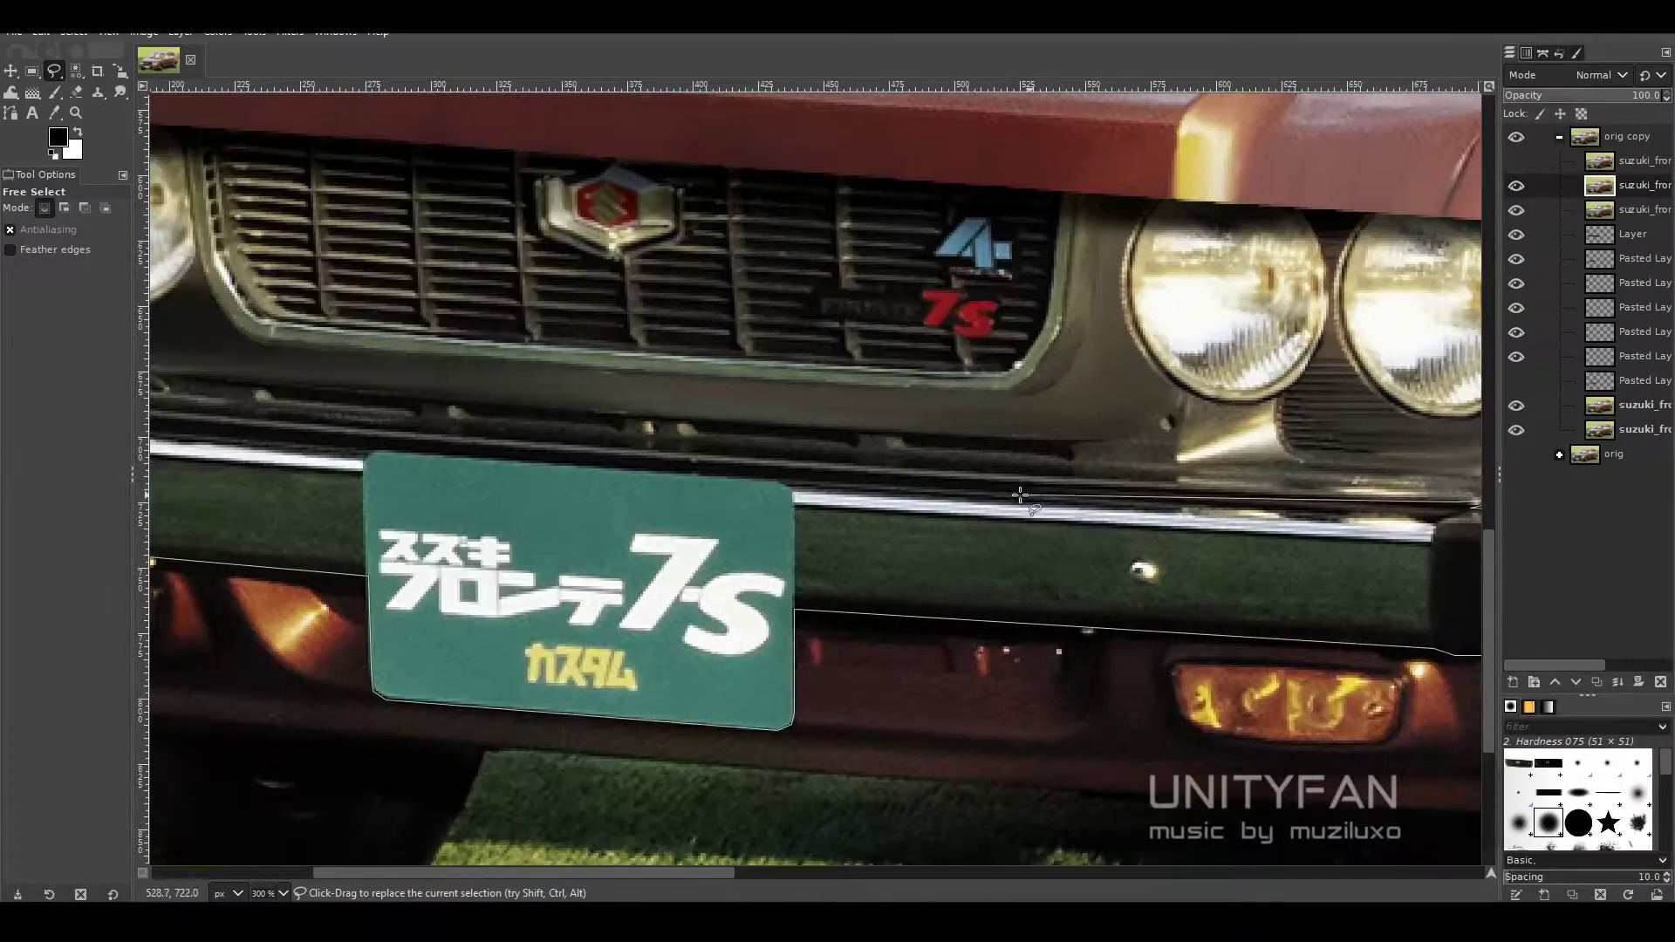
{"action": "scroll", "coordinate": [742, 451], "scroll_direction": "left", "scroll_amount": 6}
- Paste the copied bumper as its own layer and raise it slightly
{"action": "key", "text": "1"}
{"action": "key", "text": "ctrl+shift+v"}
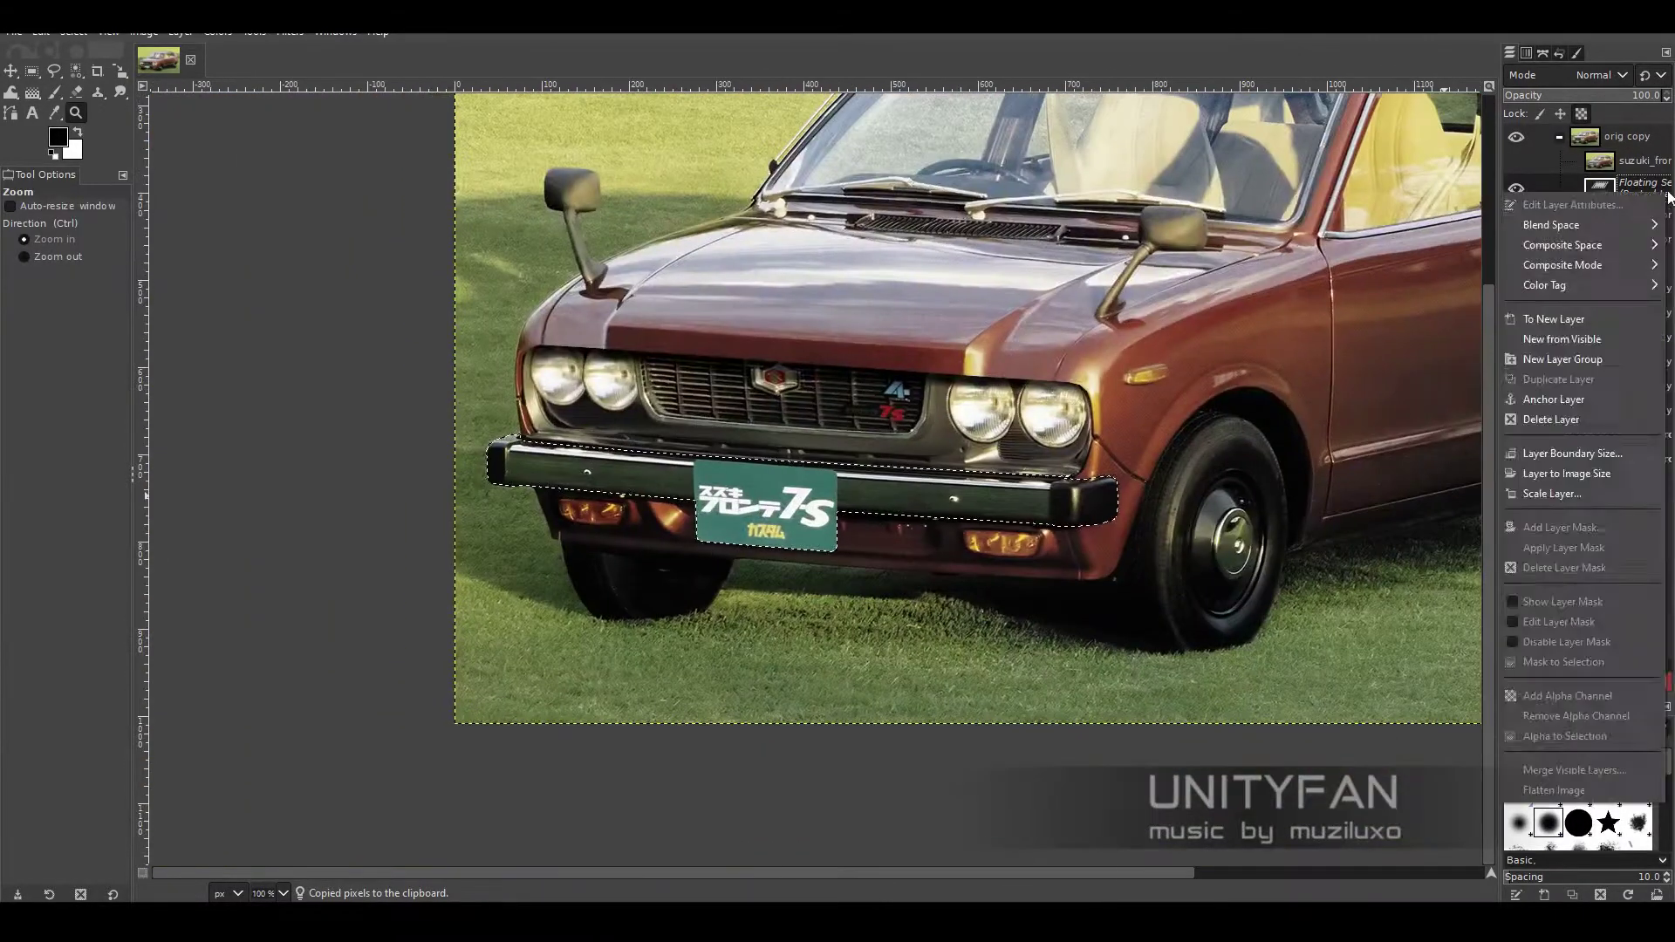
{"action": "key", "text": "m"}
{"action": "left_click_drag", "start_coordinate": [681, 533], "coordinate": [681, 481]}
{"action": "key", "text": "z"}
{"action": "left_click", "coordinate": [764, 578], "text": "ctrl"}
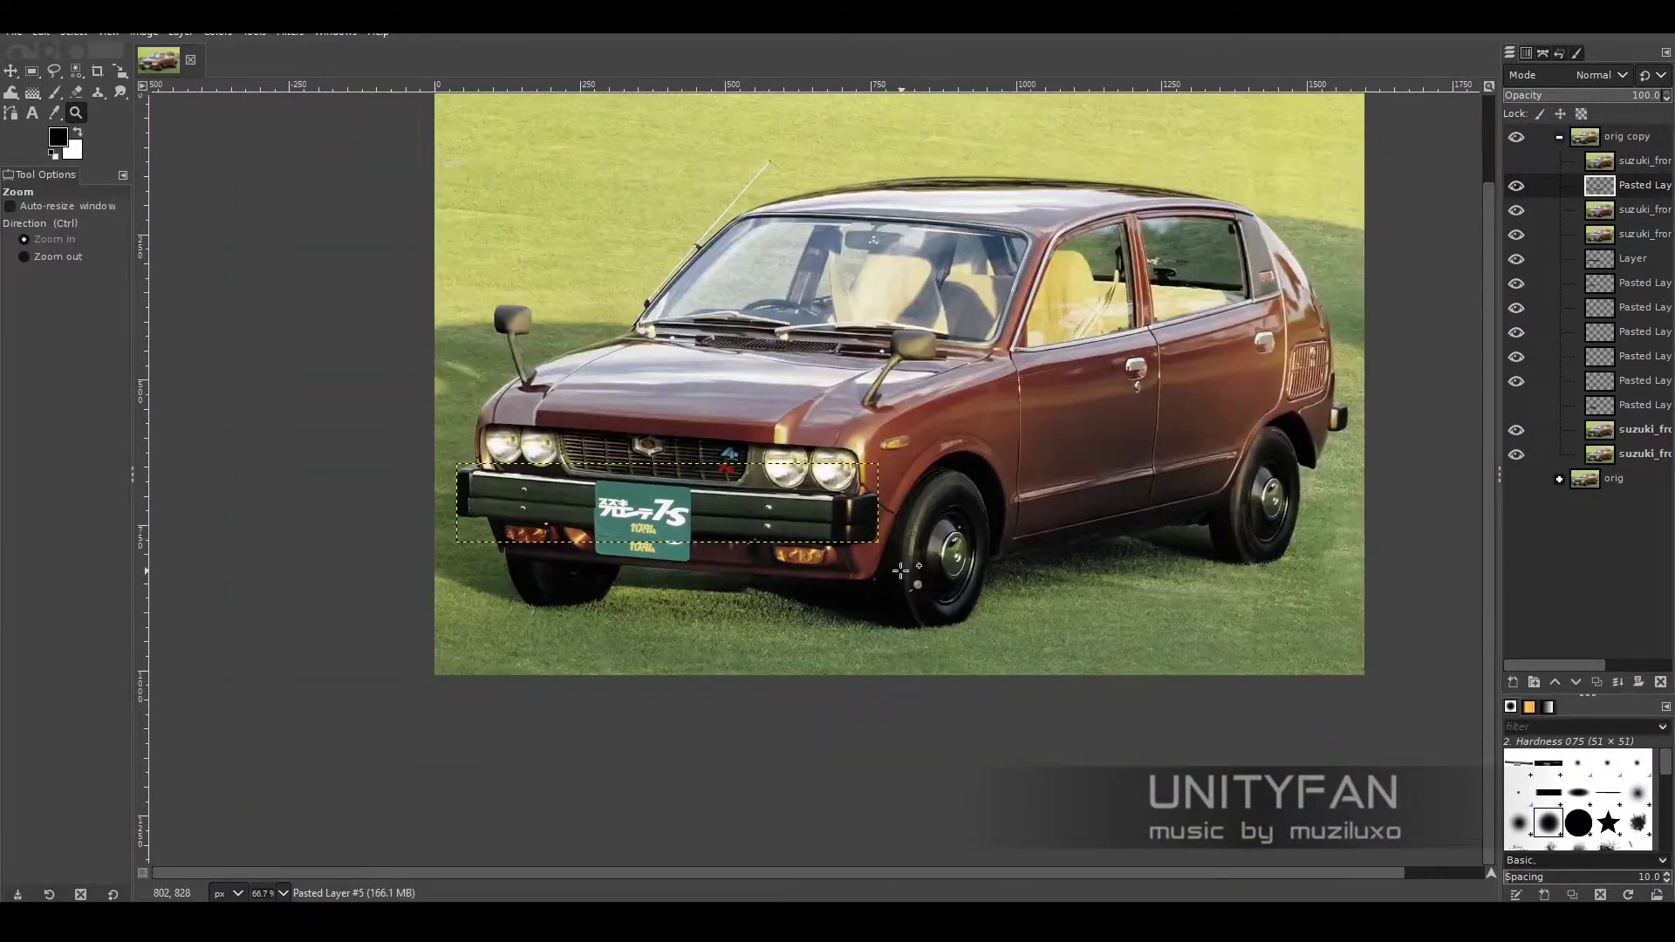
{"action": "left_click", "coordinate": [901, 570]}
- Add a new empty layer, then merge a layer down into the one below
{"action": "key", "text": "shift+ctrl+n"}
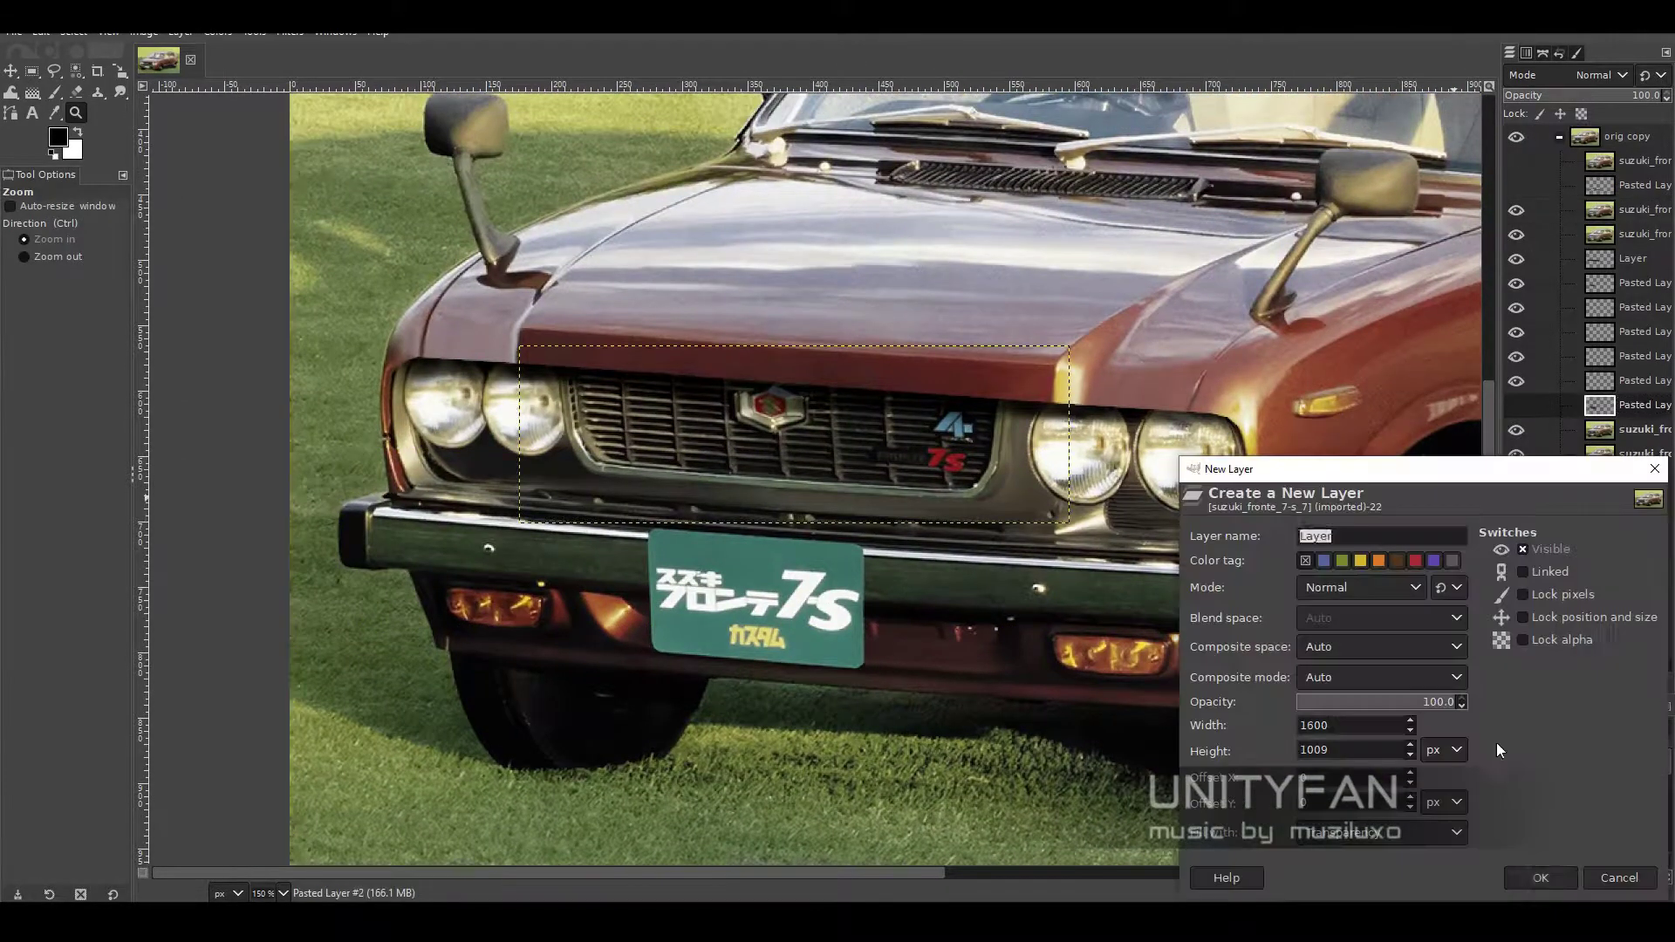
{"action": "key", "text": "Return"}
{"action": "key", "text": "p"}
{"action": "key", "text": "z"}
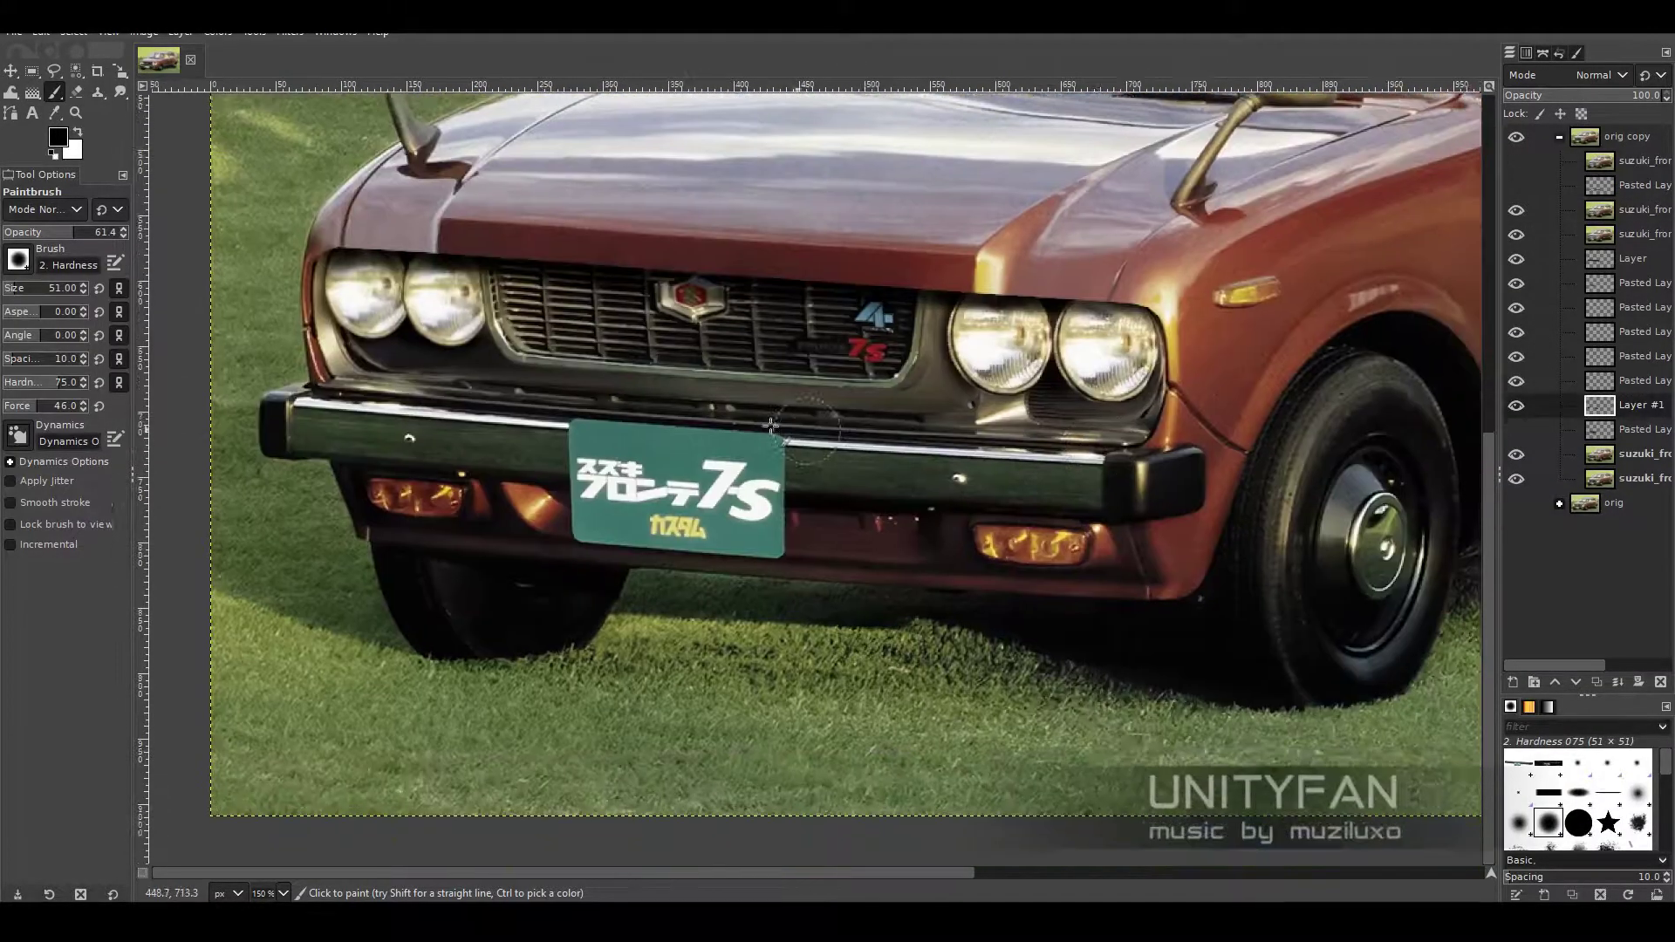
{"action": "right_click", "coordinate": [1640, 209]}
{"action": "left_click", "coordinate": [1552, 624]}
{"action": "left_click", "coordinate": [1089, 445]}
{"action": "key", "text": "f"}
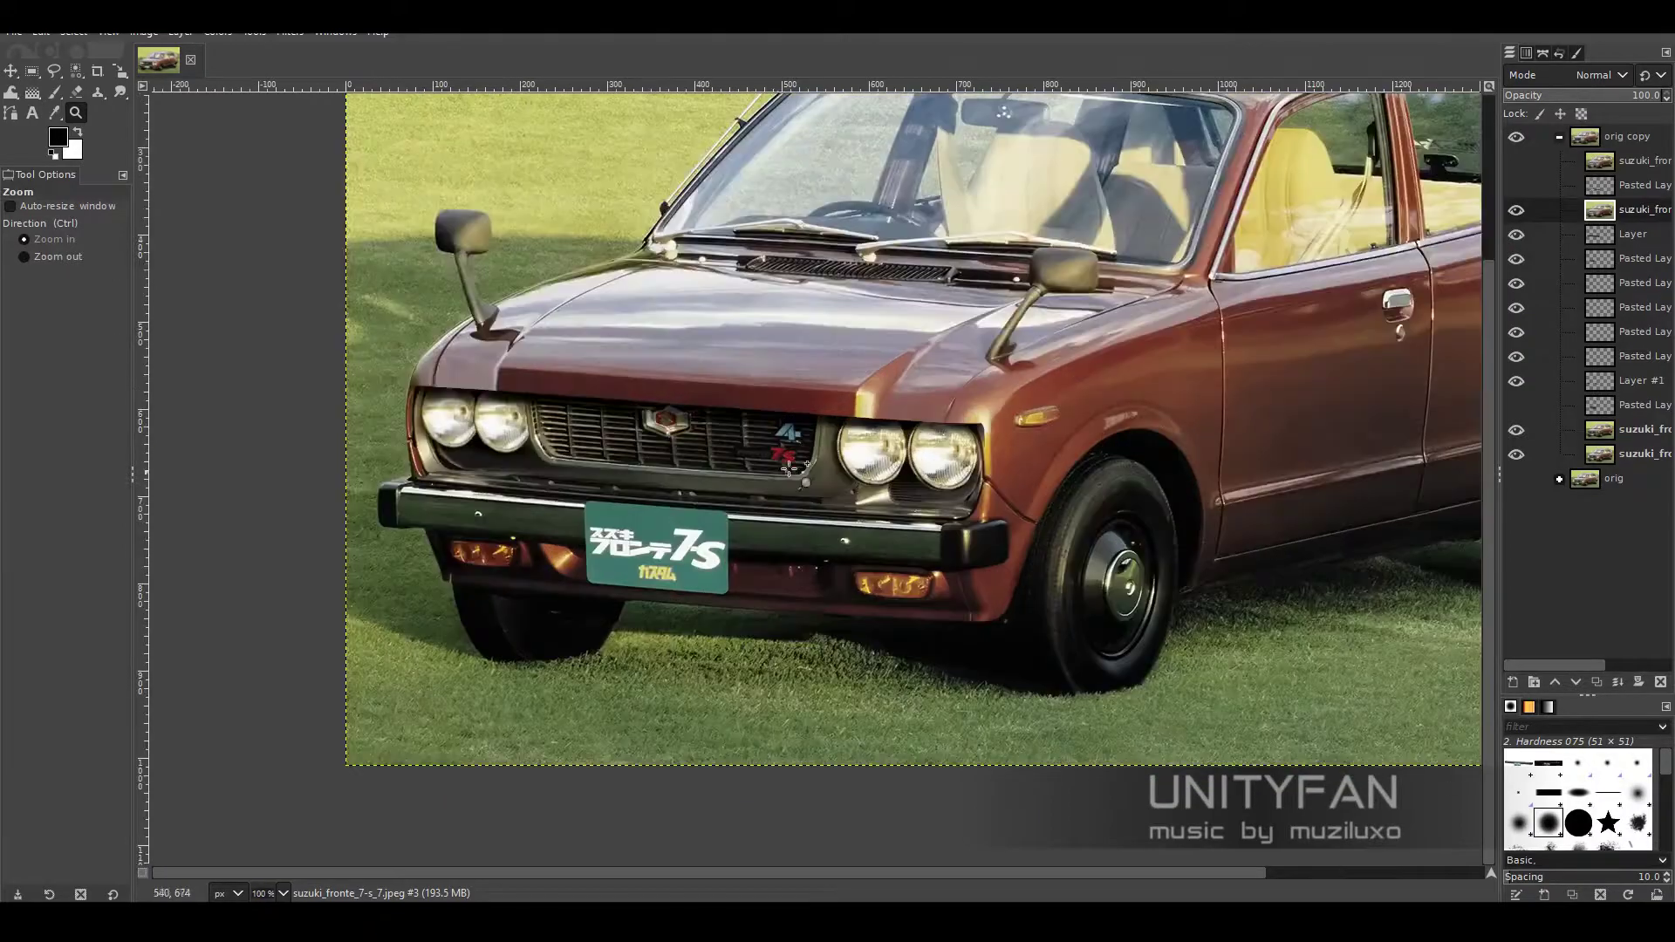
- Open the layer's context menu and smooth the hood's lower edge with a smudge stroke
{"action": "right_click", "coordinate": [1642, 212]}
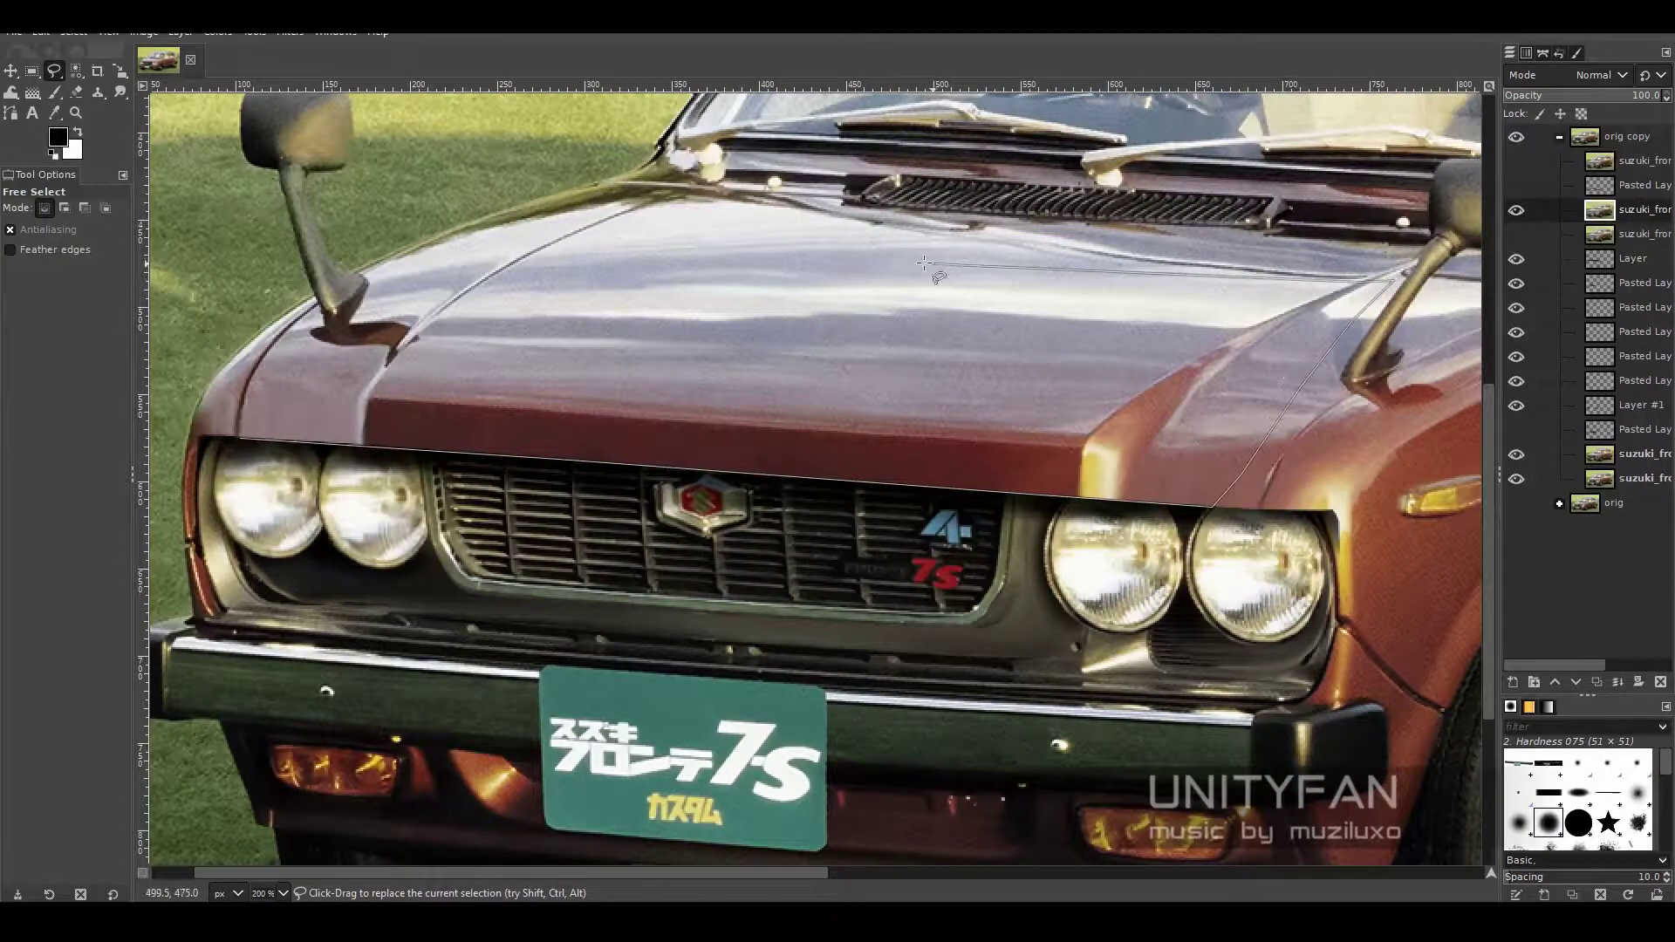
{"action": "mouse_move", "coordinate": [257, 440]}
{"action": "left_mouse_down"}
{"action": "mouse_move", "coordinate": [1091, 502]}
{"action": "mouse_move", "coordinate": [584, 479]}
{"action": "left_mouse_up"}
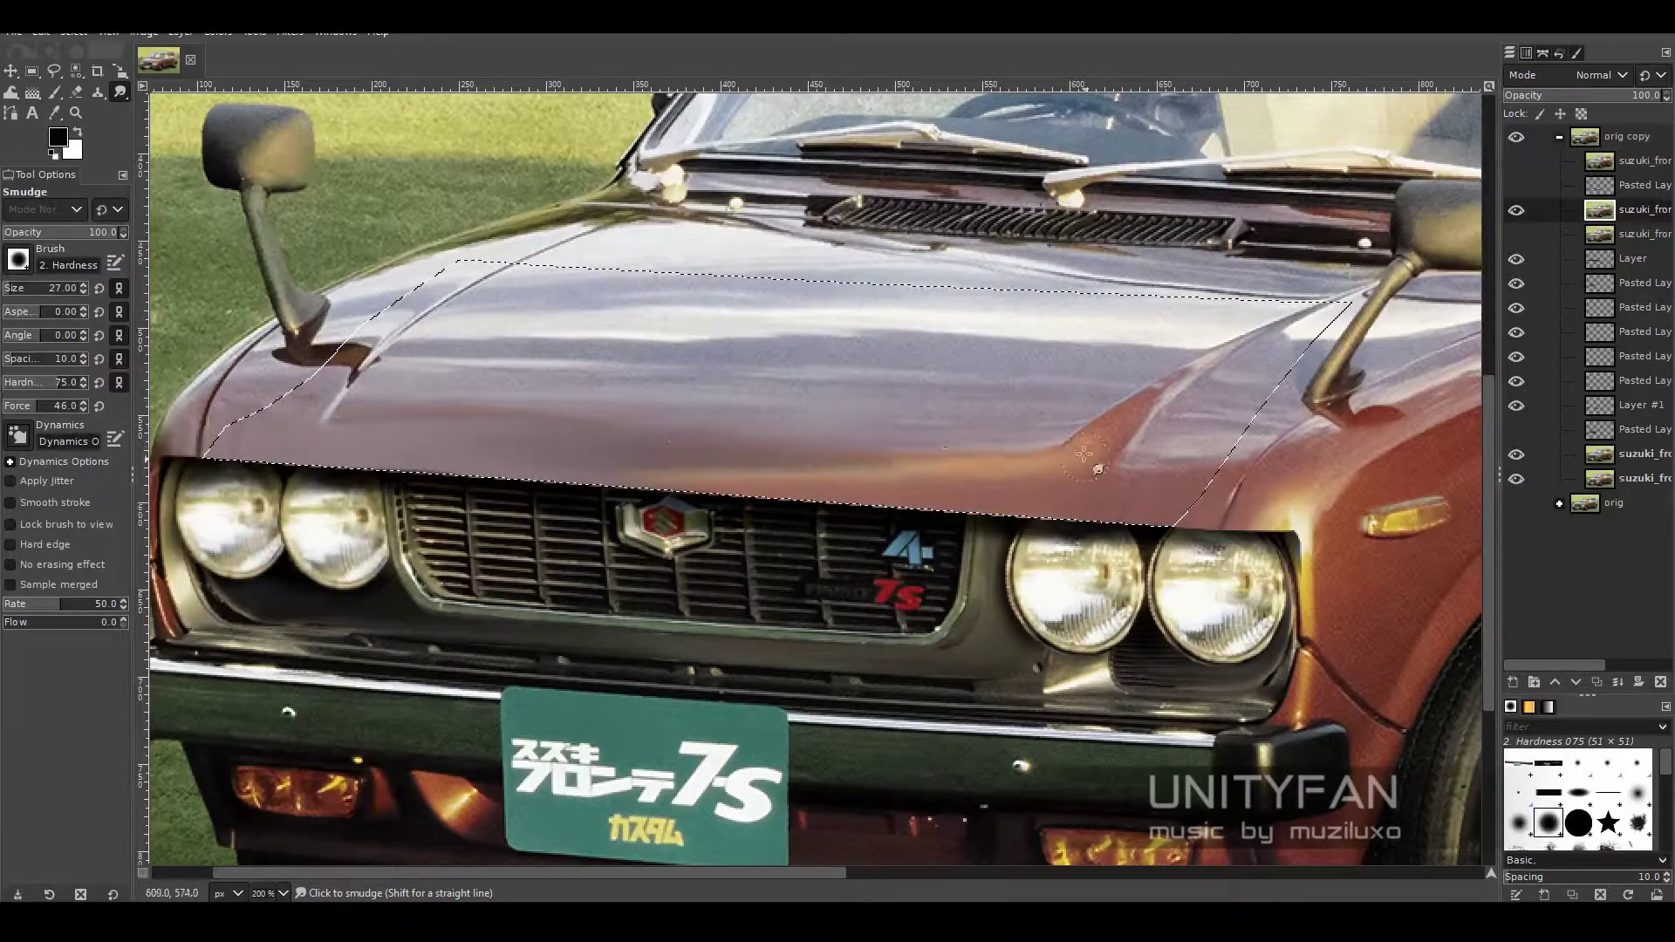
- Smudge the hood smooth from right to left, shrinking the brush through sizes 15, 13 and 8 near the mirrors
{"action": "mouse_move", "coordinate": [1038, 471]}
{"action": "left_mouse_down"}
{"action": "mouse_move", "coordinate": [776, 515]}
{"action": "mouse_move", "coordinate": [853, 474]}
{"action": "left_mouse_up"}
{"action": "key", "text": "bracketleft"}
{"action": "key", "text": "bracketleft"}
{"action": "key", "text": "bracketleft"}
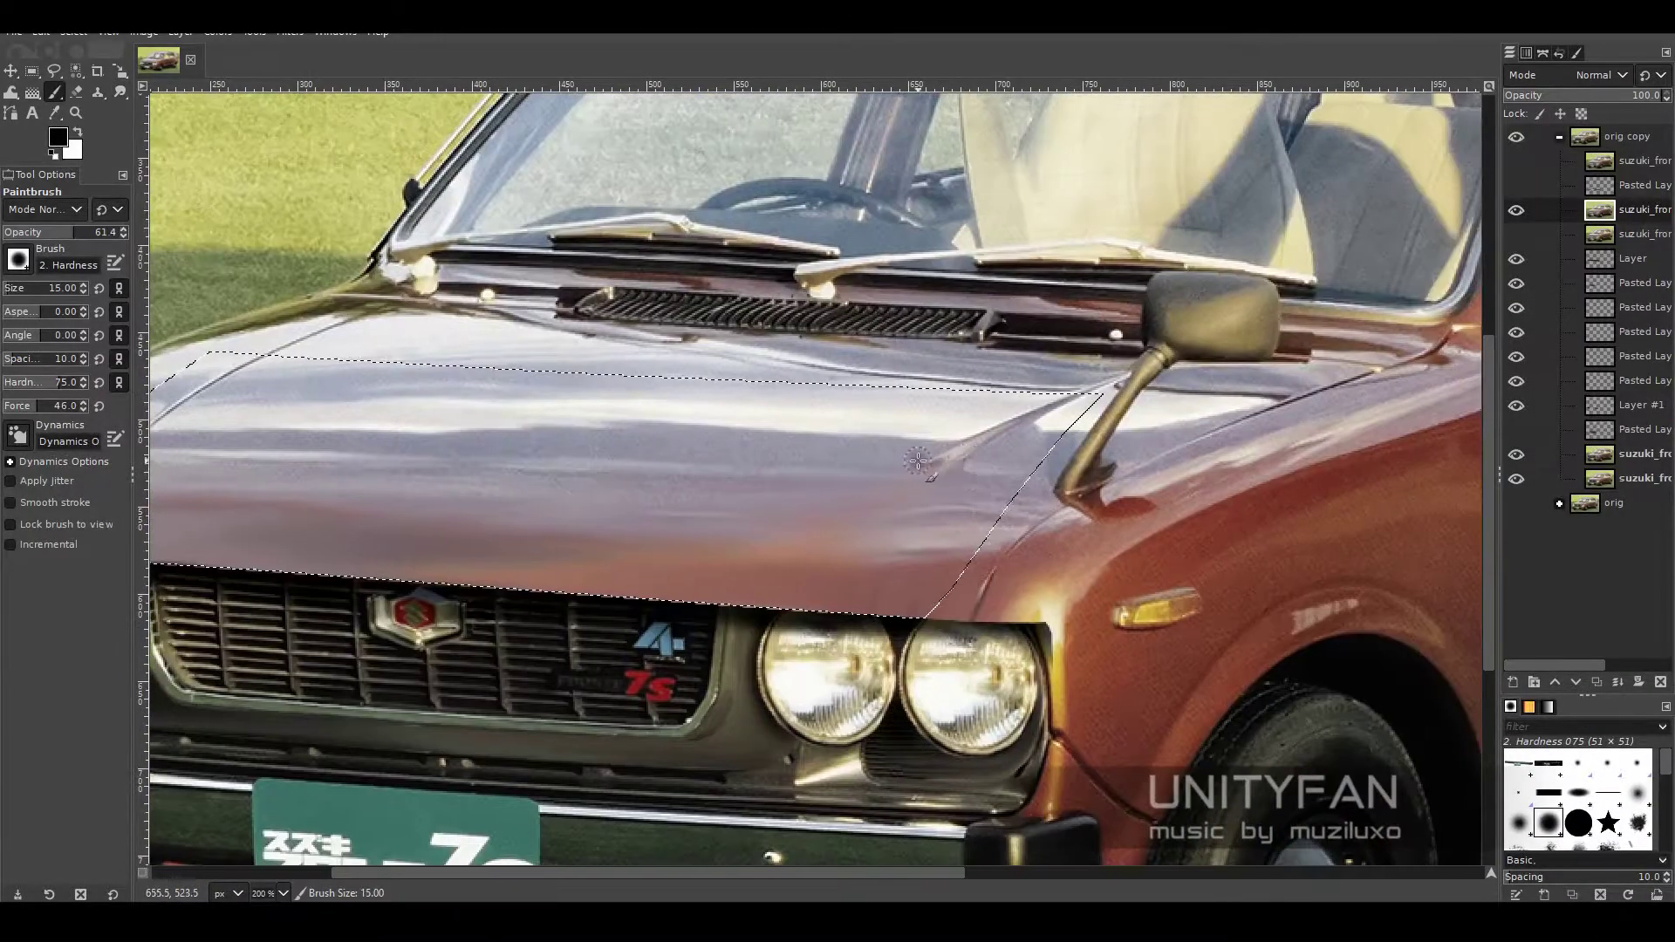
{"action": "left_click_drag", "start_coordinate": [930, 419], "coordinate": [1269, 528]}
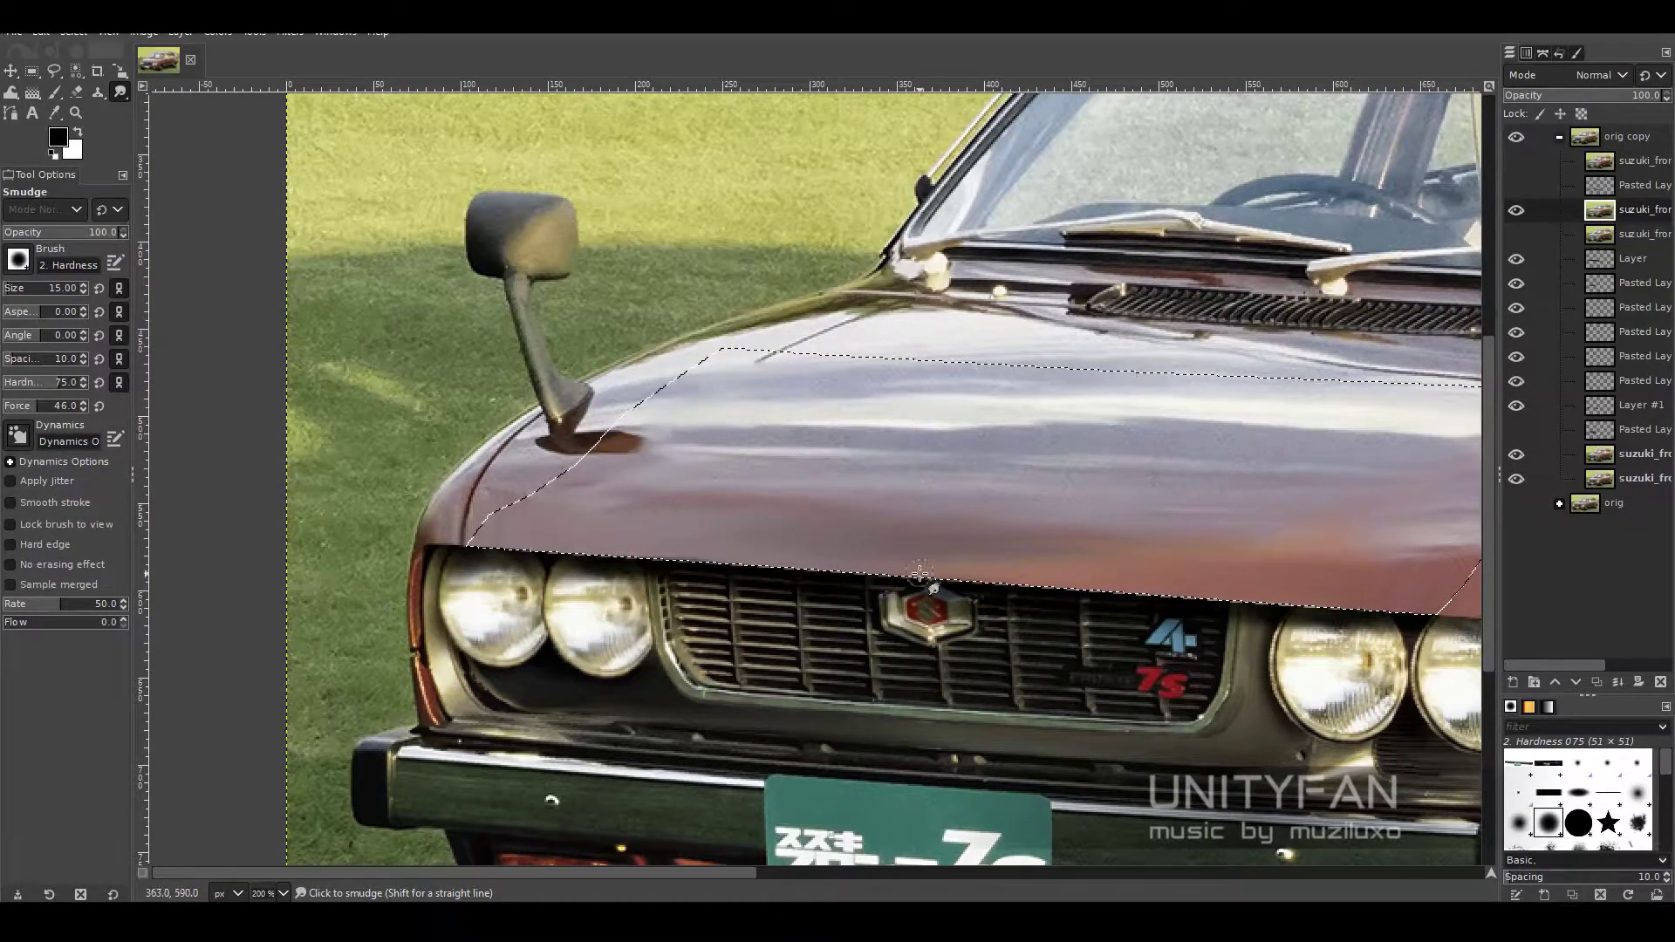
{"action": "scroll", "coordinate": [919, 572], "scroll_direction": "down", "scroll_amount": 3}
{"action": "scroll", "coordinate": [785, 436], "scroll_direction": "down", "scroll_amount": 2}
{"action": "scroll", "coordinate": [682, 427], "scroll_direction": "up", "scroll_amount": 6}
{"action": "key", "text": "bracketleft"}
{"action": "key", "text": "bracketleft"}
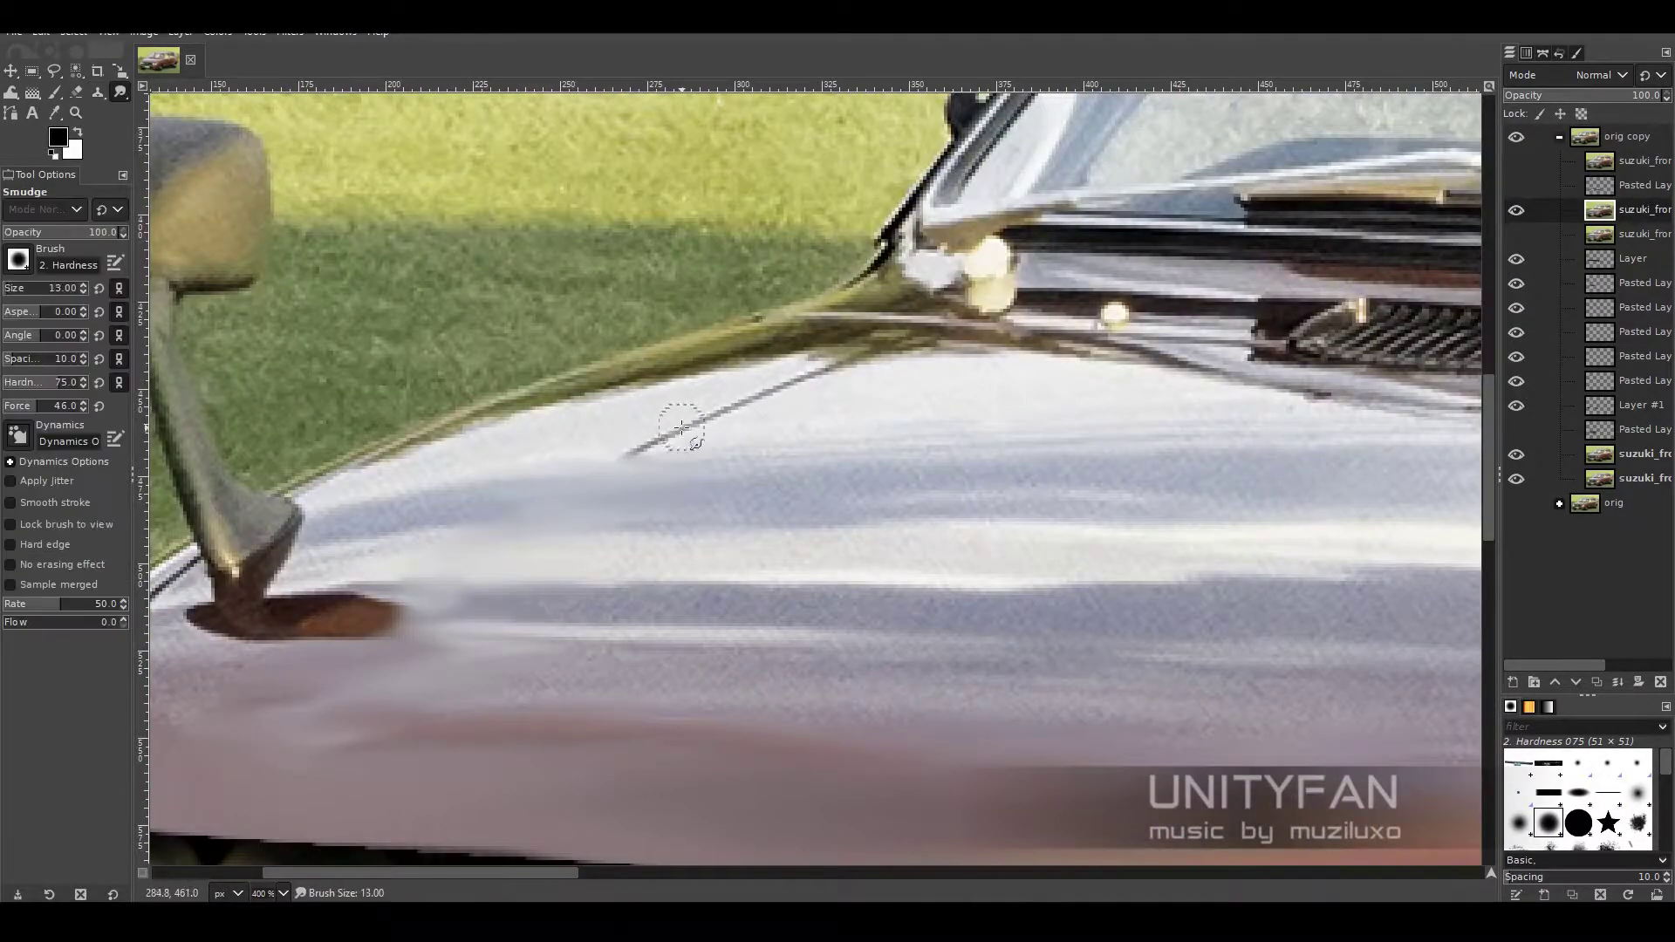
{"action": "key", "text": "bracketleft"}
{"action": "key", "text": "bracketleft"}
{"action": "key", "text": "bracketleft"}
{"action": "scroll", "coordinate": [768, 419], "scroll_direction": "right", "scroll_amount": 10}
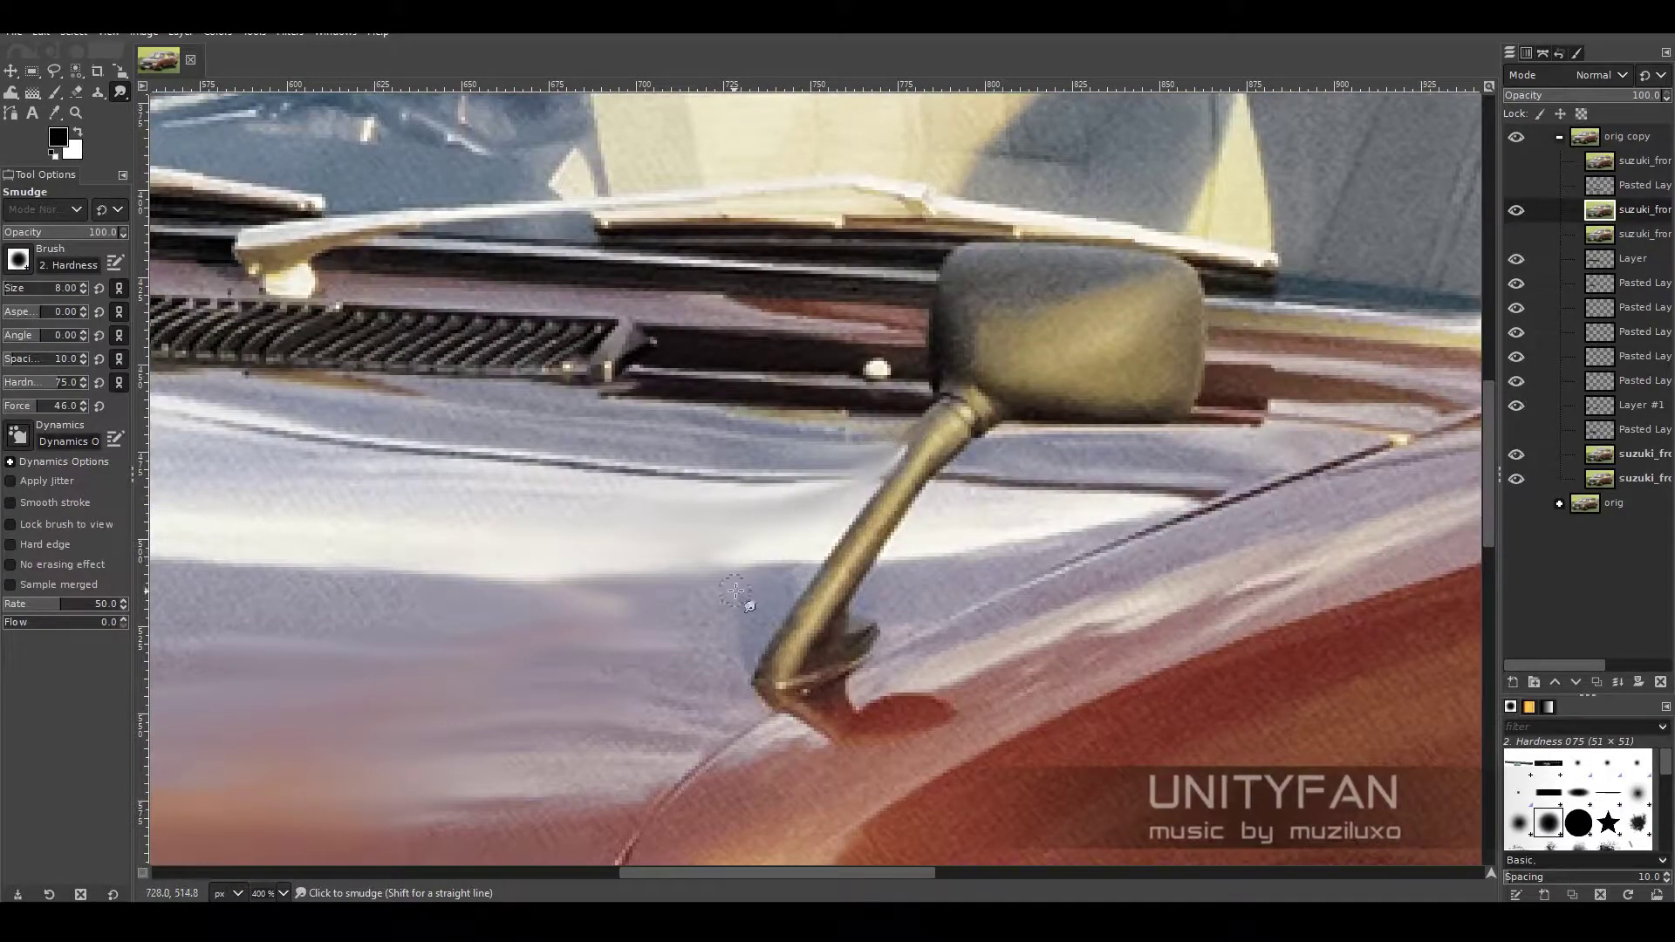
{"action": "key", "text": "z"}
{"action": "scroll", "coordinate": [735, 592], "scroll_direction": "down", "scroll_amount": 4}
{"action": "scroll", "coordinate": [828, 576], "scroll_direction": "down", "scroll_amount": 2}
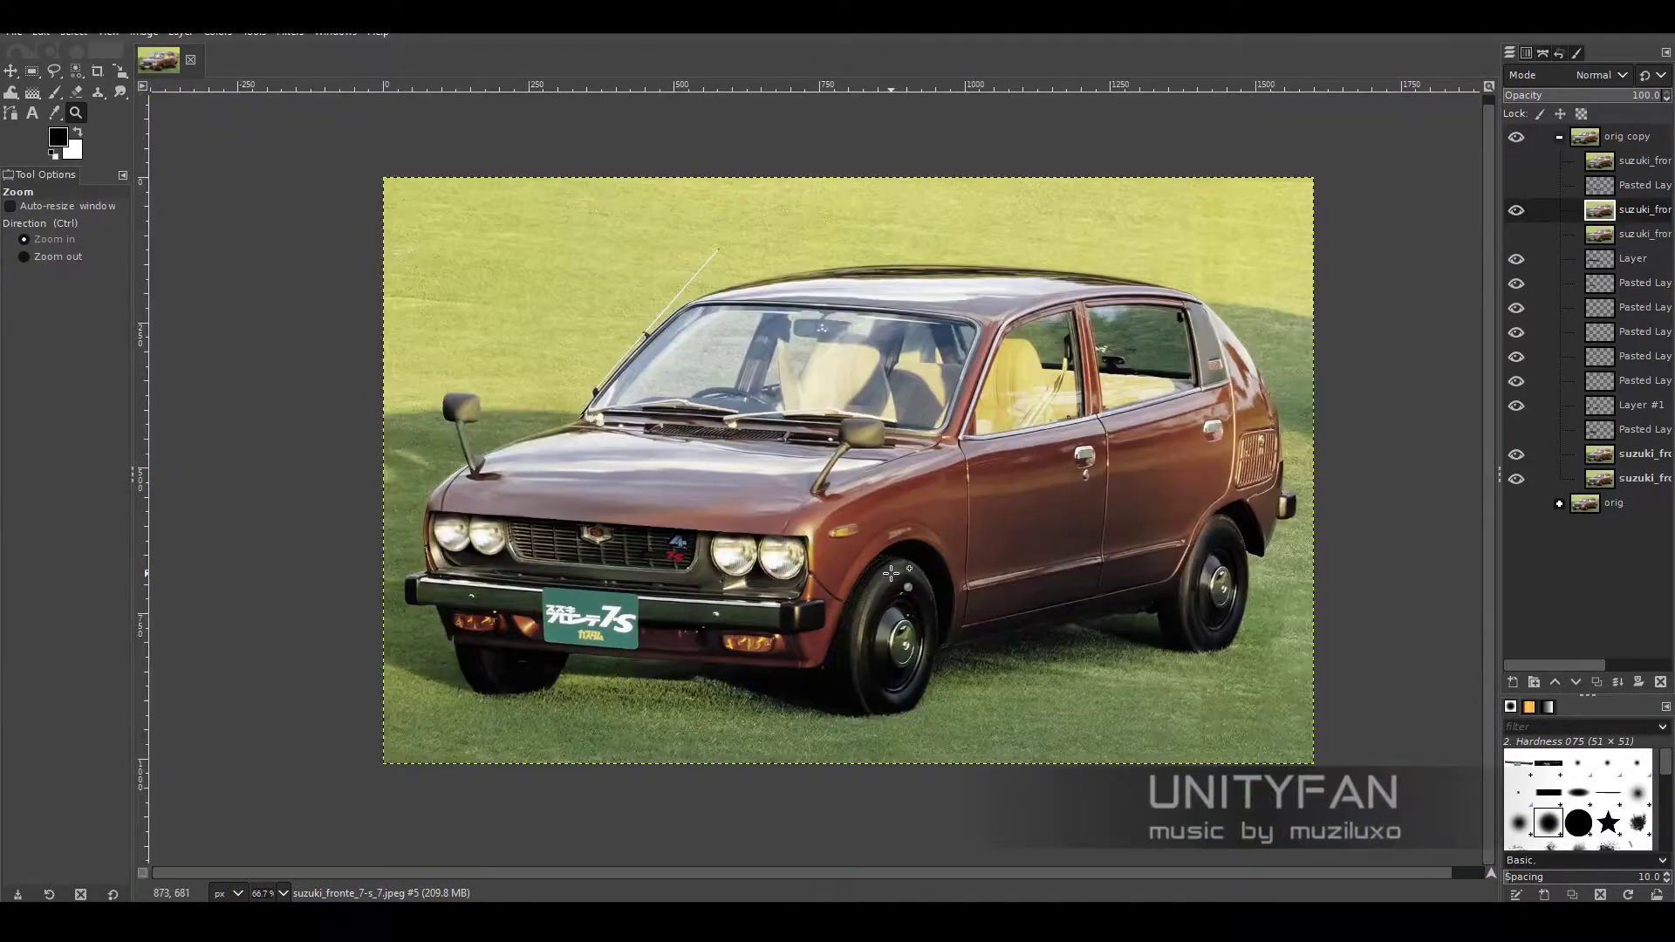
- Apply HSV Noise to the hood: Hue 3, Saturation and Value 0.040, Opacity 86
{"action": "left_click", "coordinate": [891, 572]}
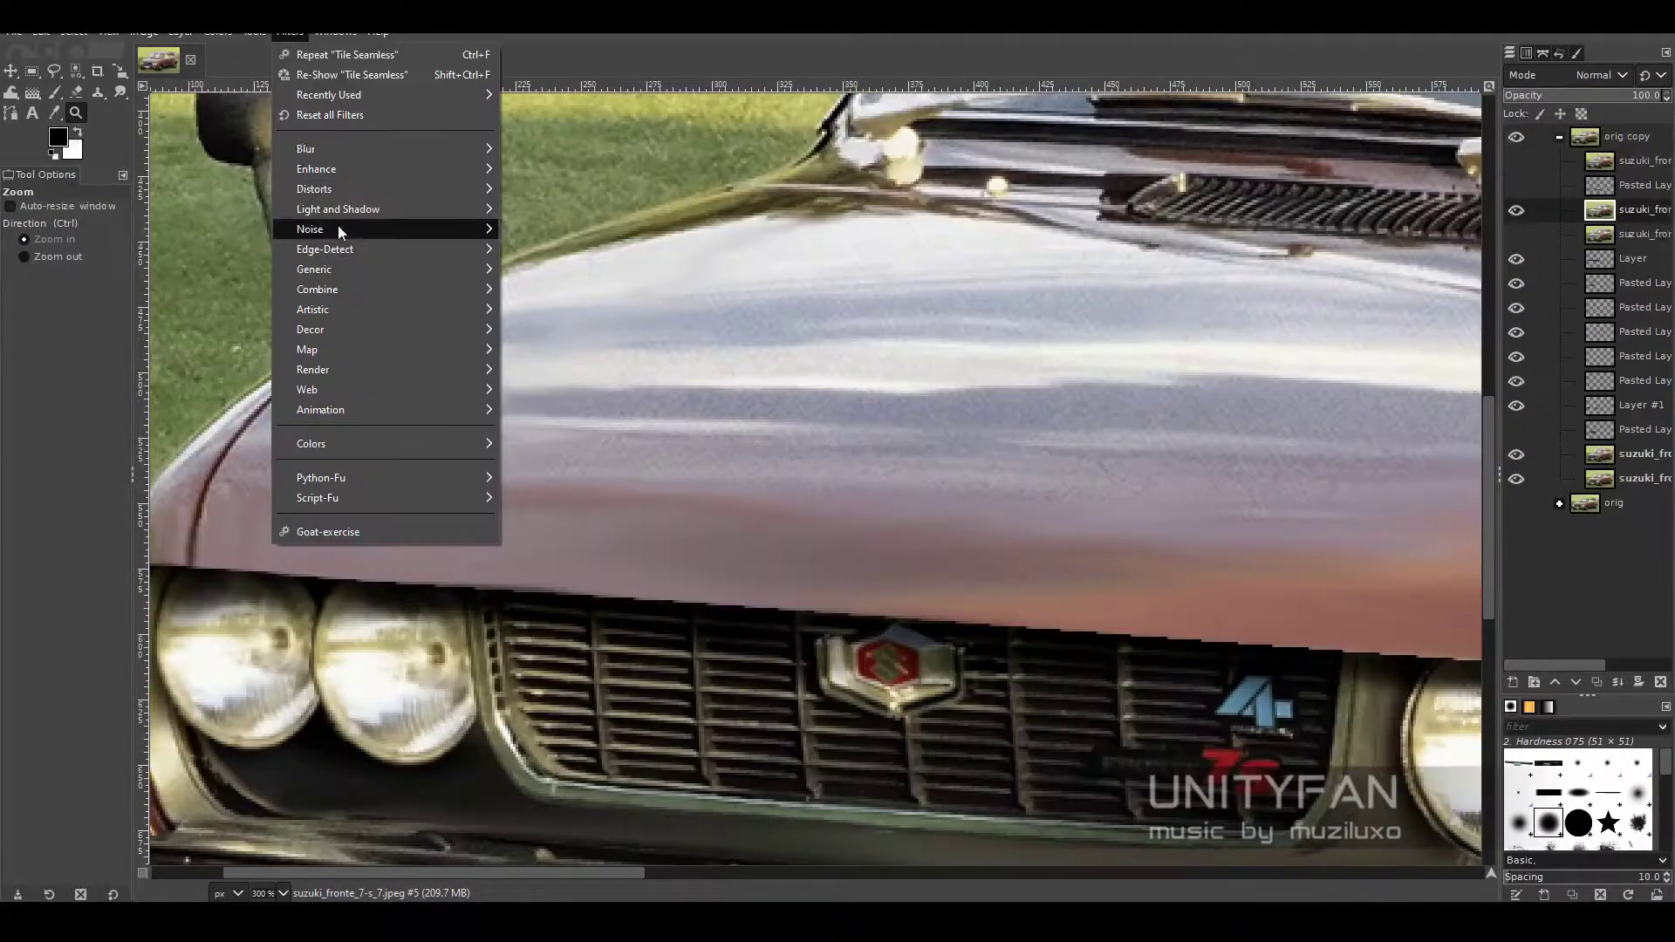
{"action": "left_click", "coordinate": [575, 246]}
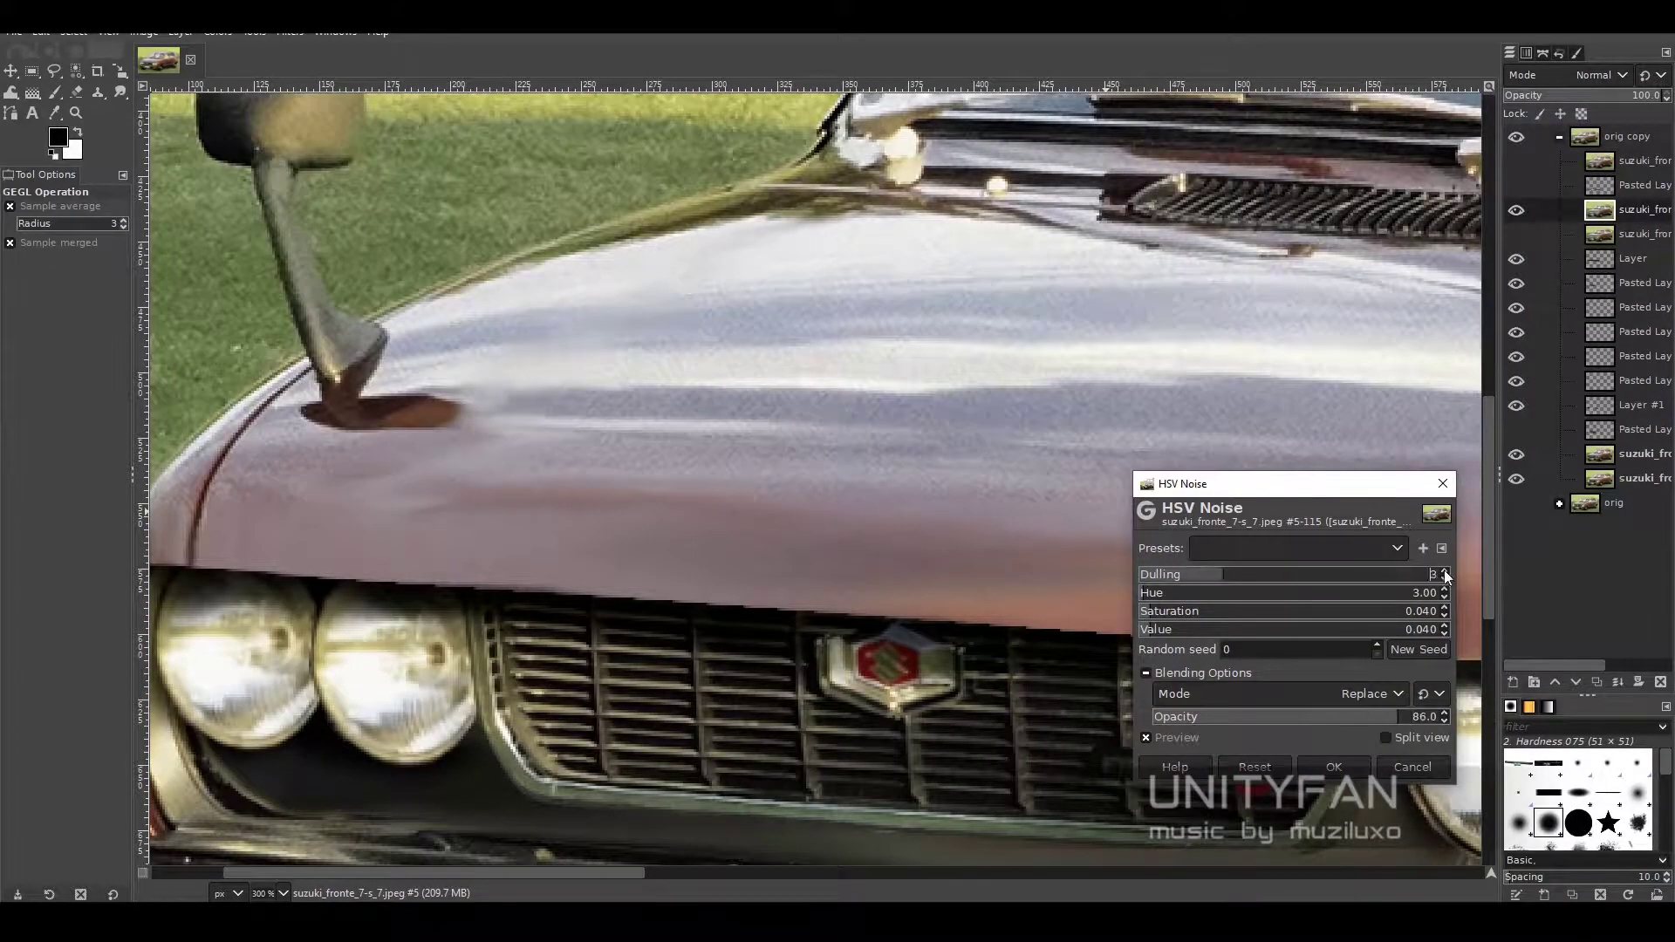
{"action": "left_click", "coordinate": [1334, 766]}
{"action": "key", "text": "z"}
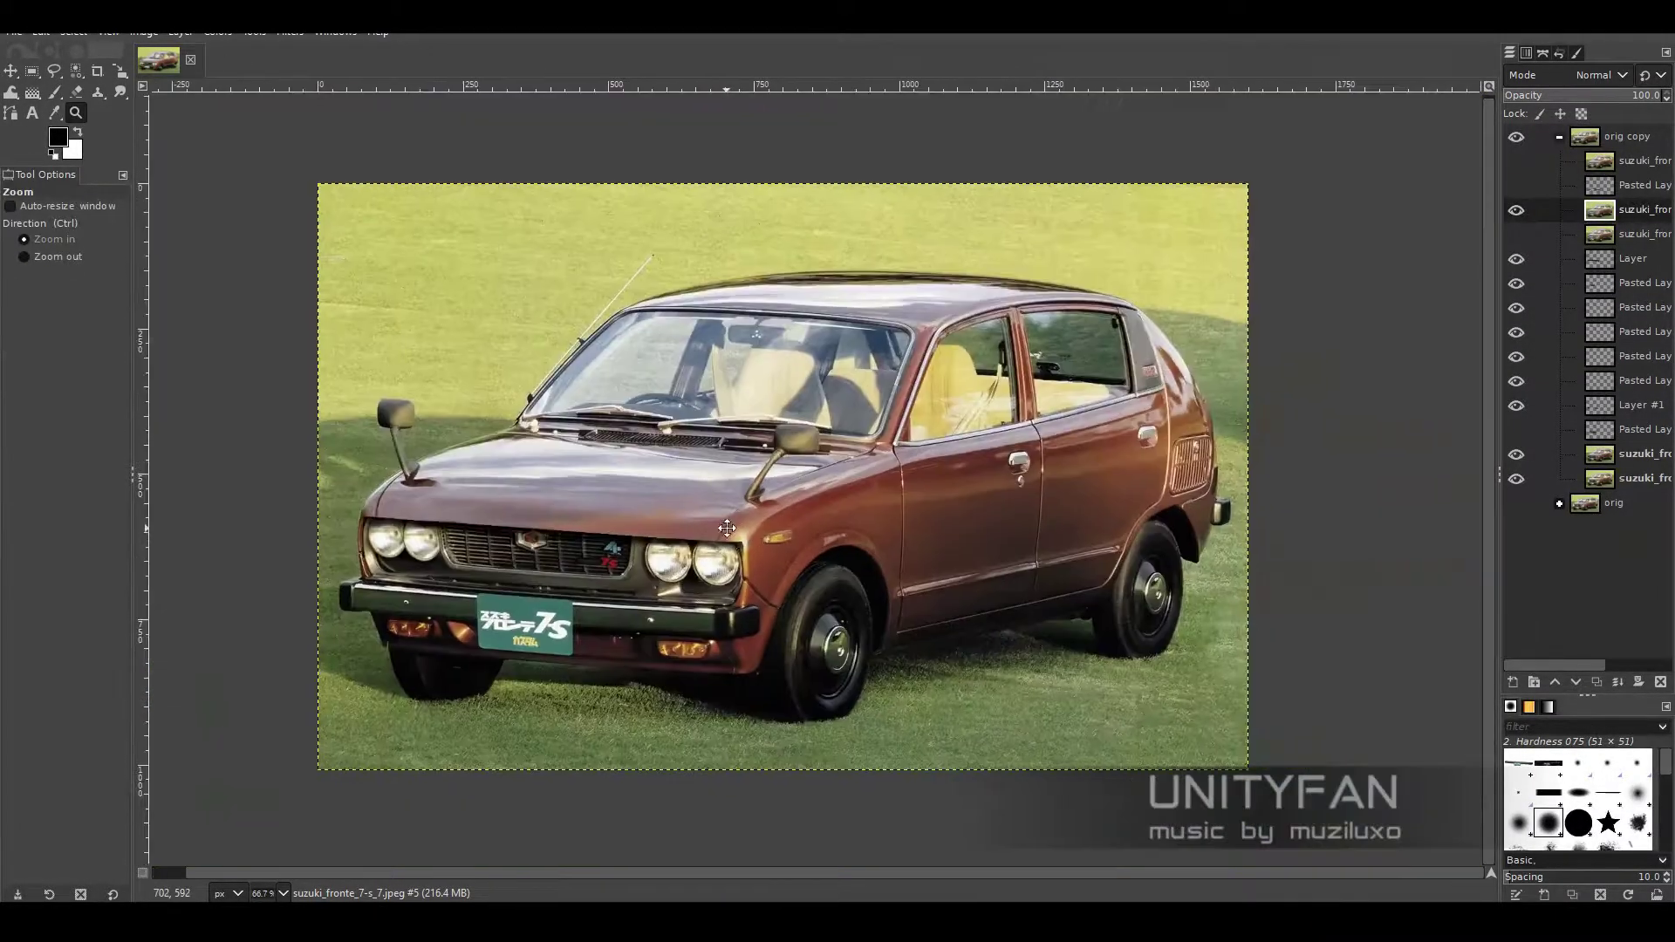
{"action": "key", "text": "minus"}
{"action": "key", "text": "shift+ctrl+j"}
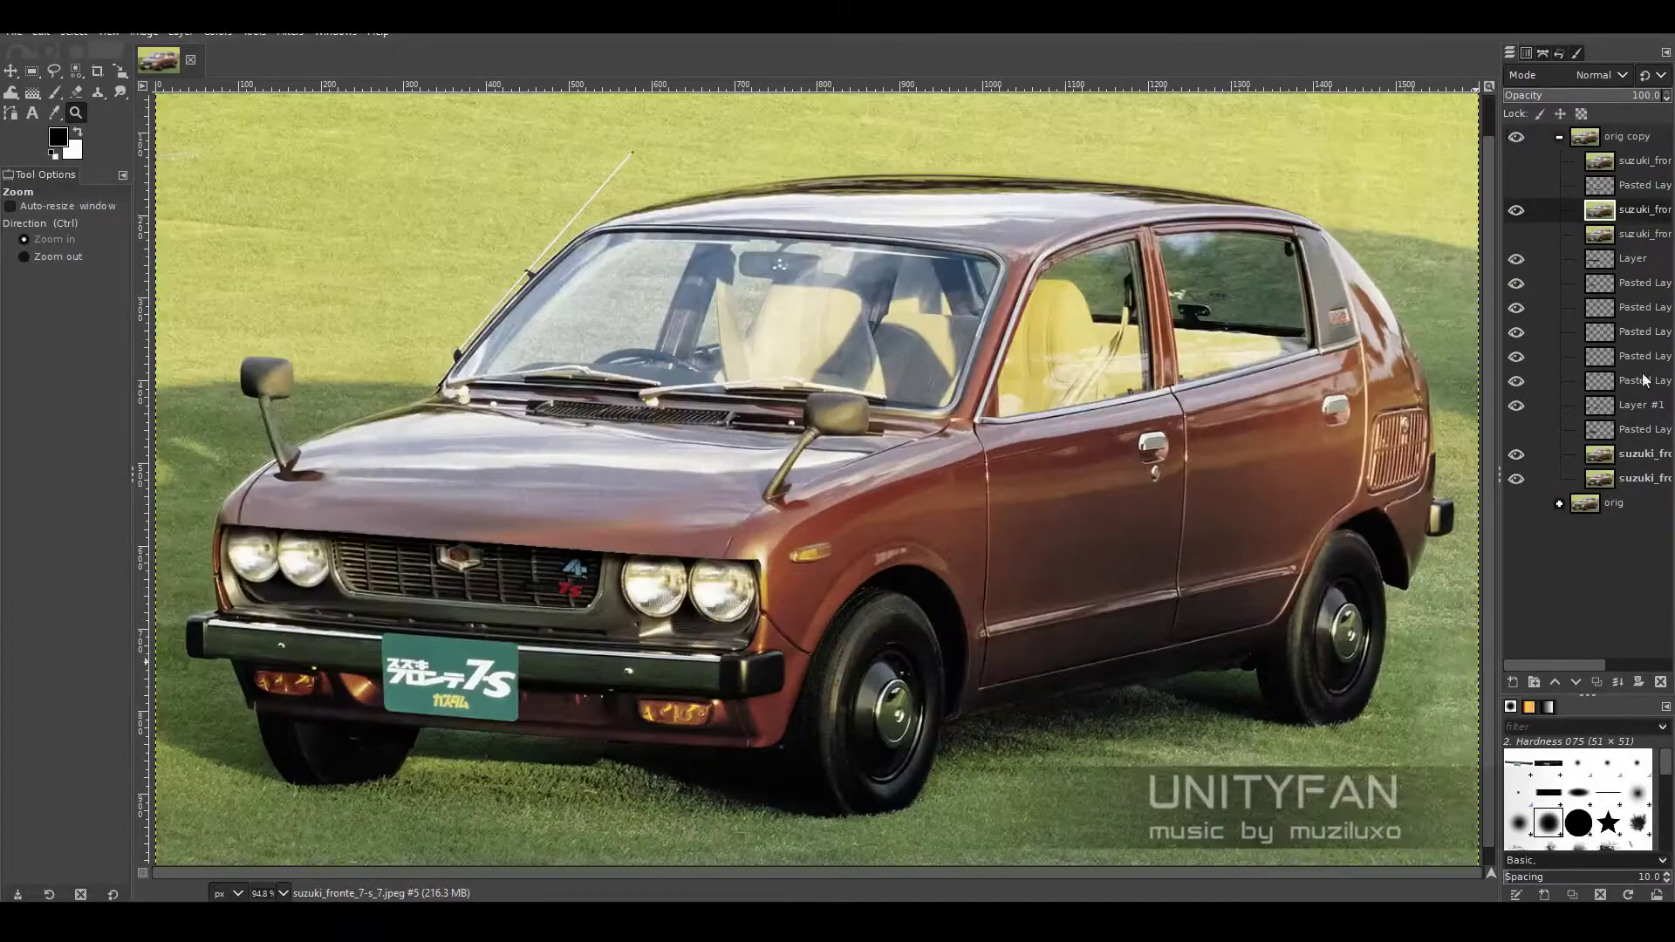
{"action": "left_click", "coordinate": [1559, 136]}
{"action": "left_click", "coordinate": [1516, 138]}
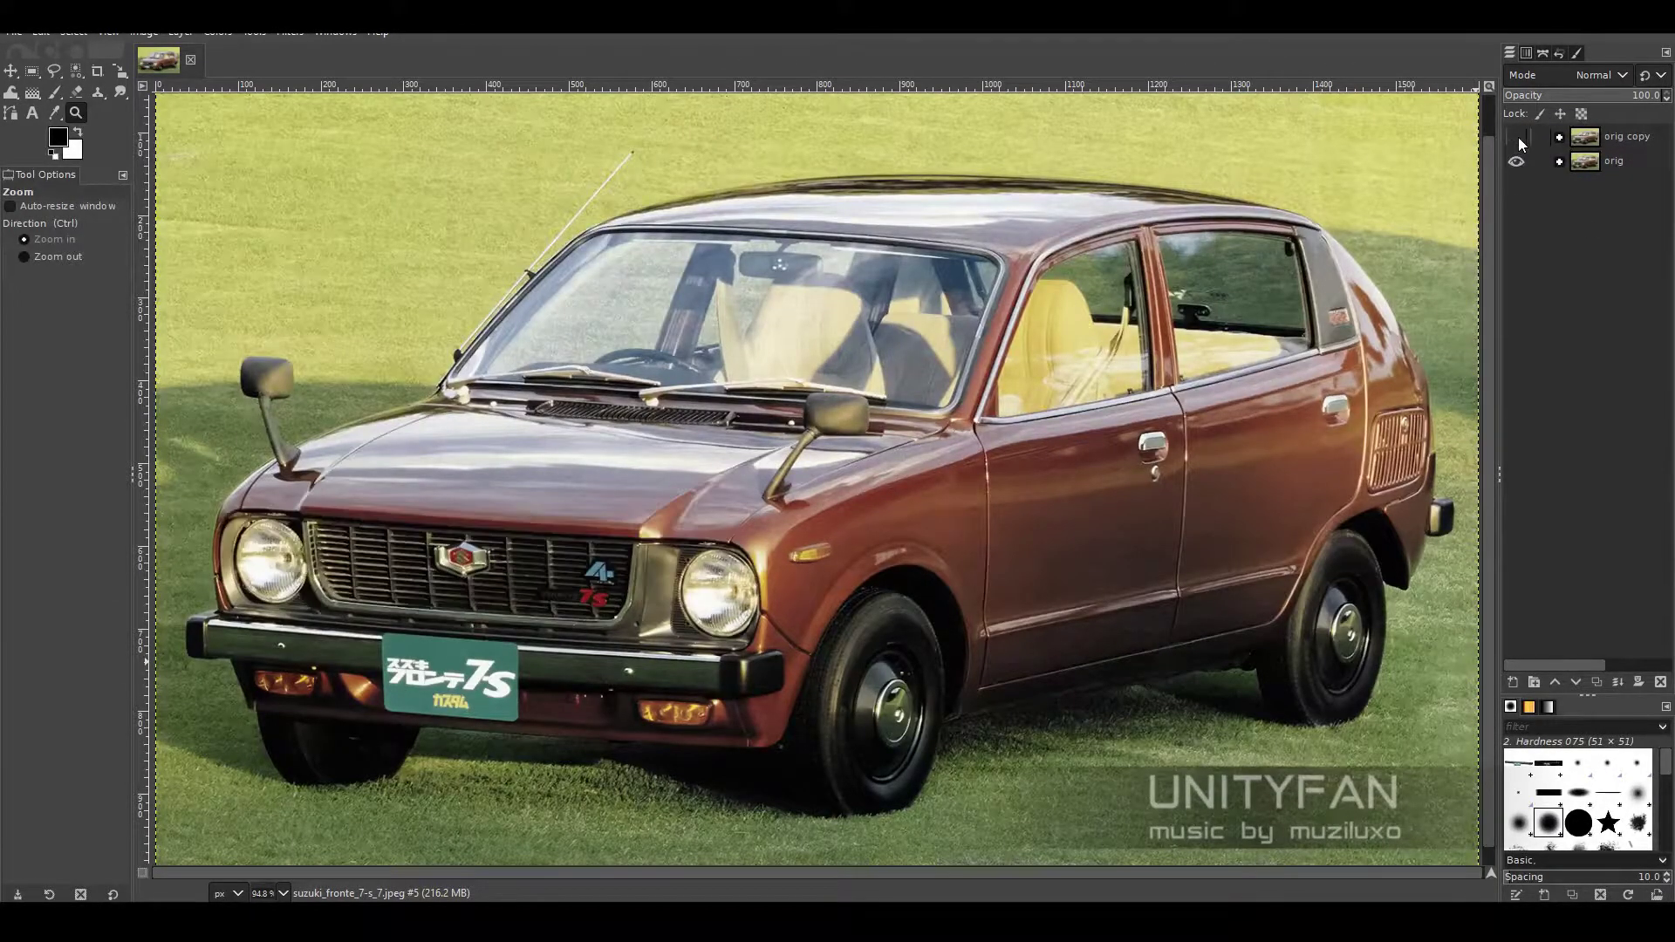
{"action": "left_click", "coordinate": [1517, 138]}
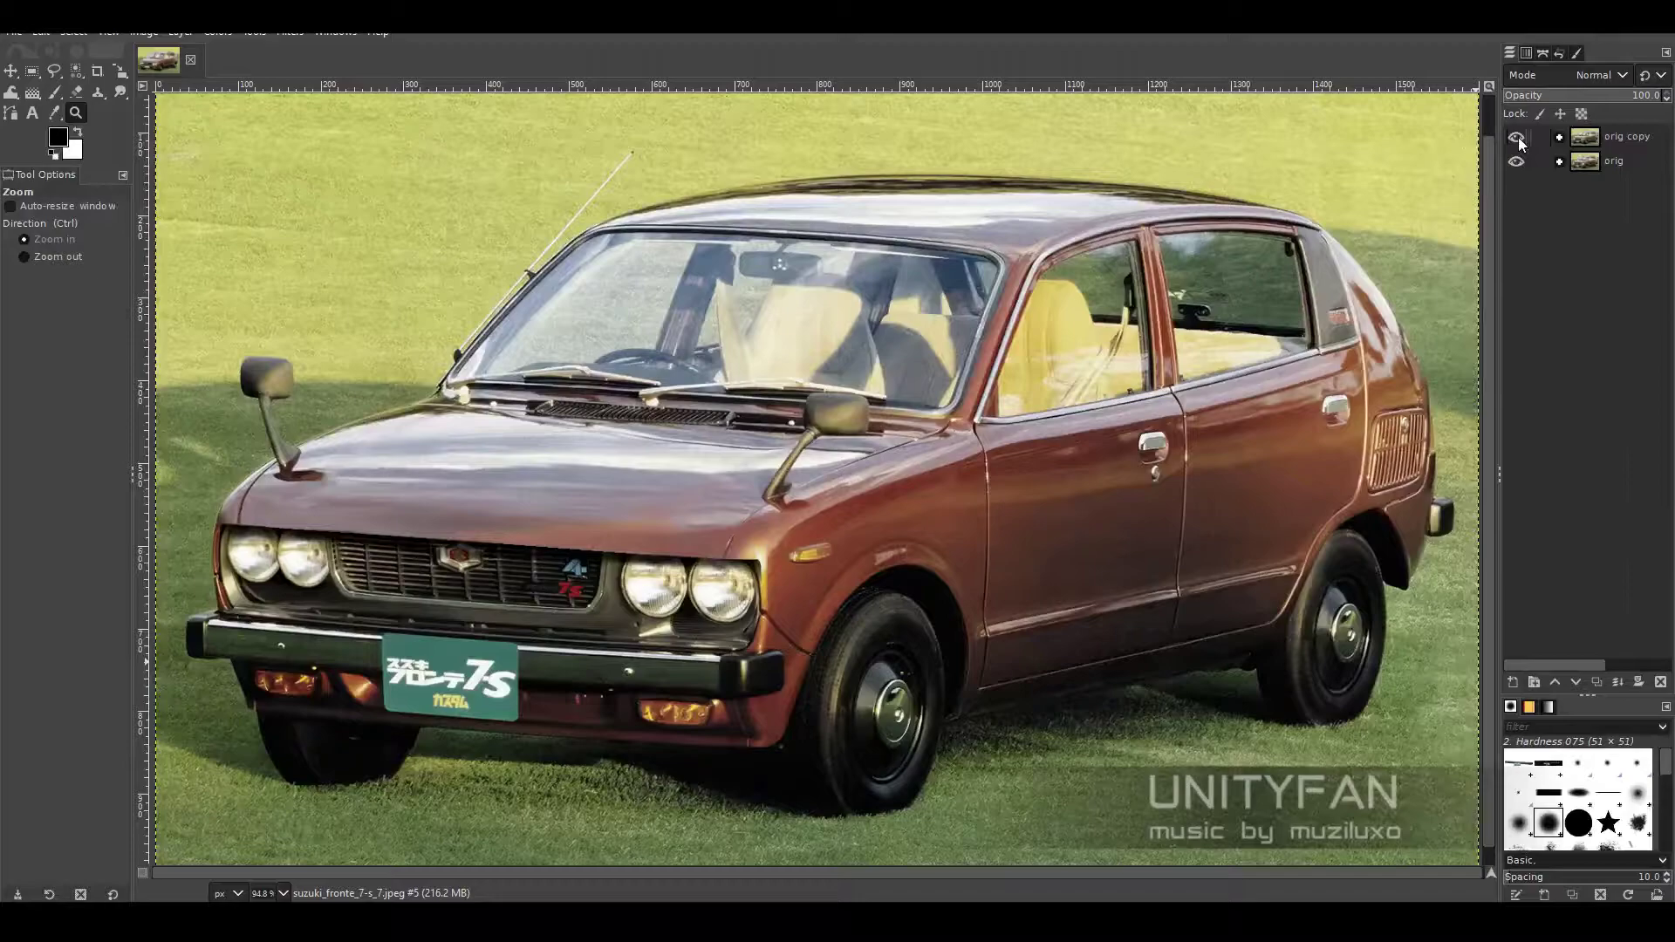
{"action": "left_click", "coordinate": [1517, 138]}
{"action": "left_click", "coordinate": [1517, 138]}
- Bring up the GeForce Experience overlay with Alt+Z to reach the recording controls
{"action": "key", "text": "alt+z"}
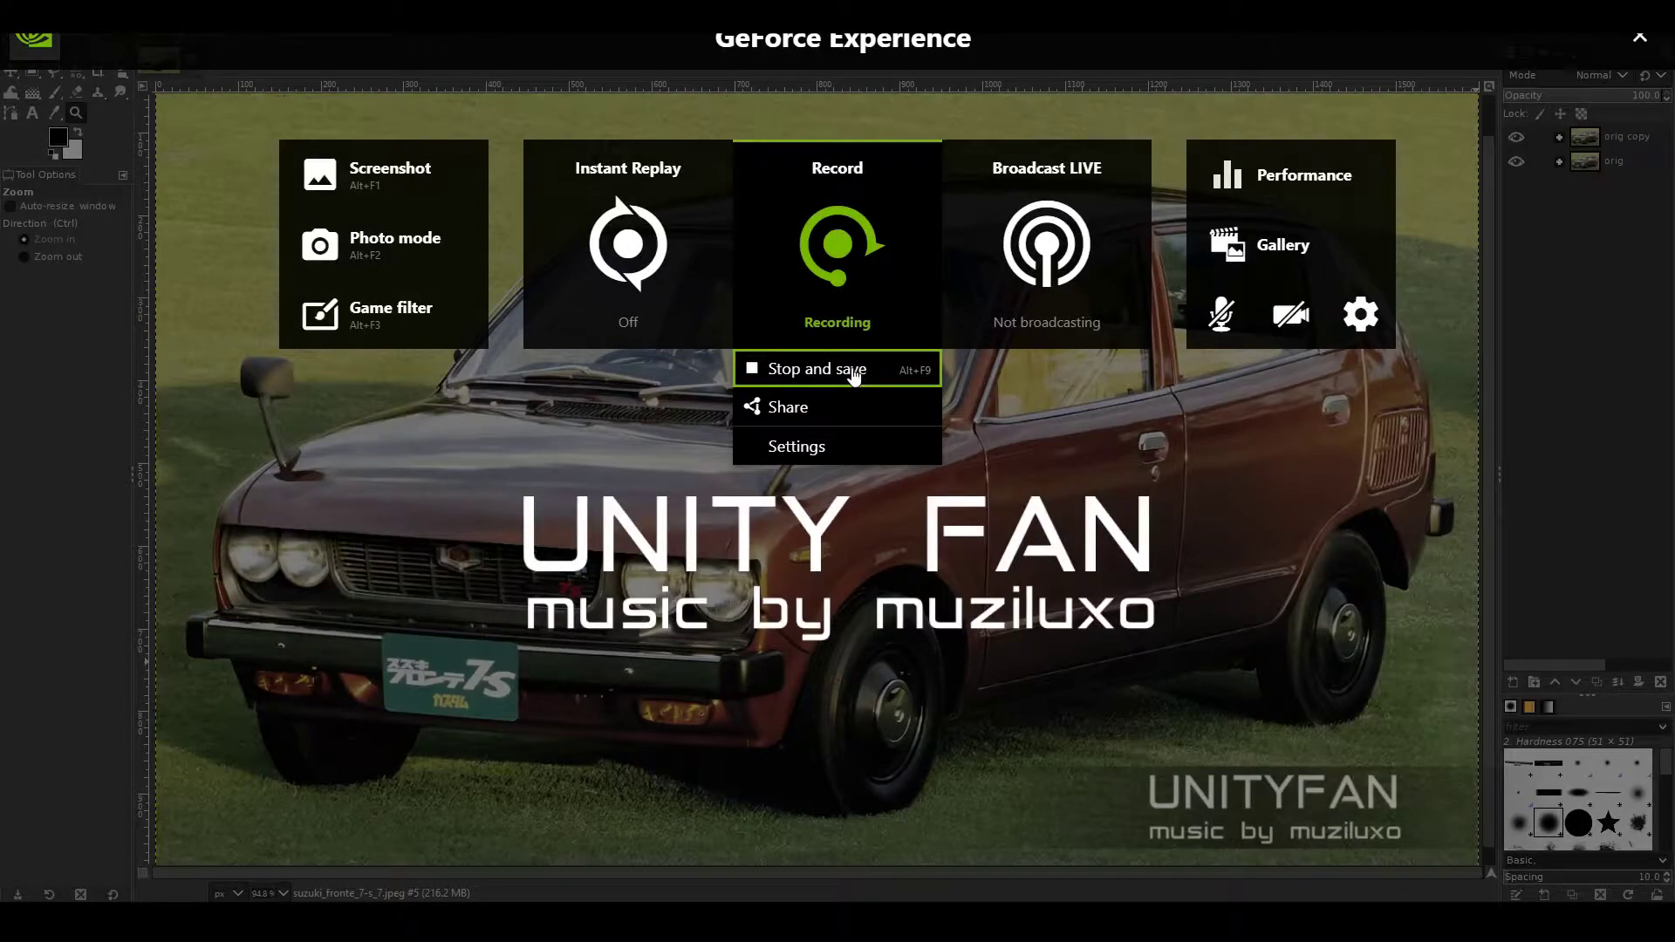